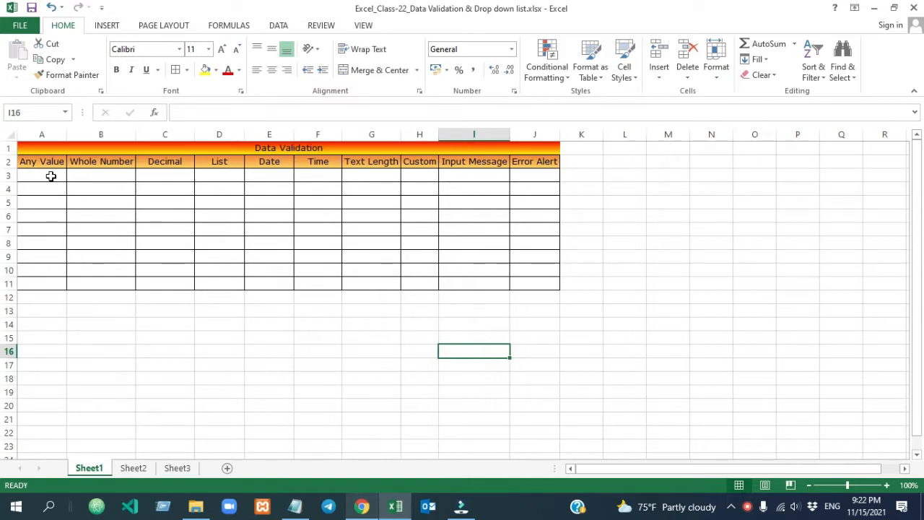
# Open Data Validation for the Any Value cells A3:A11, then cancel without changes
pyautogui.moveTo(50, 176); pyautogui.dragTo(50, 278)
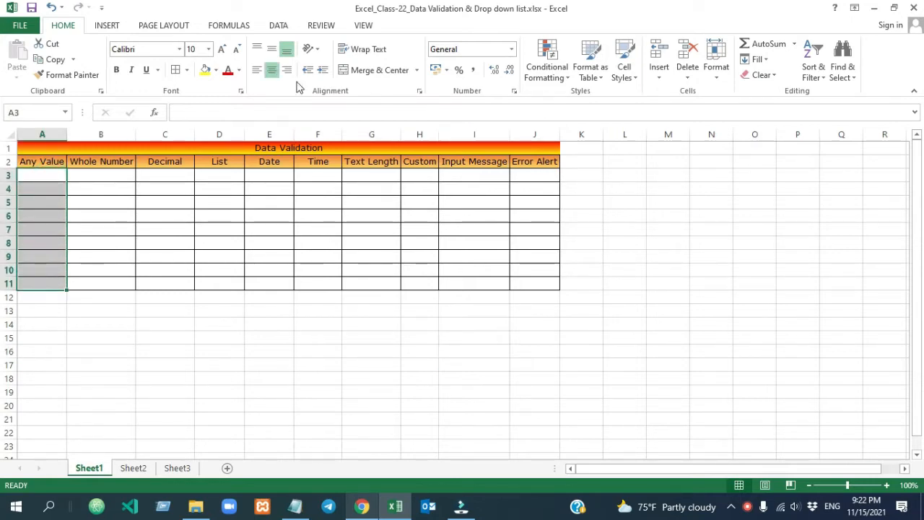
pyautogui.hotkey('alt', 'a')
pyautogui.press('v')
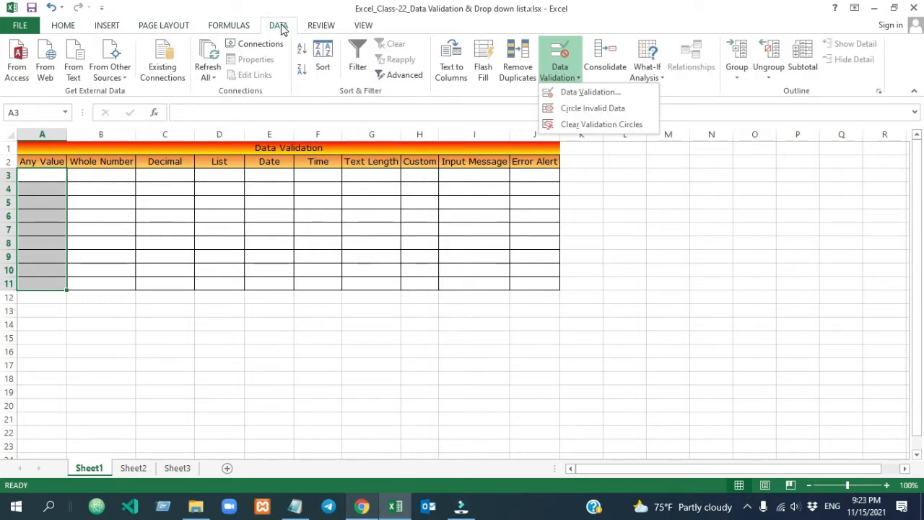
pyautogui.click(280, 26)
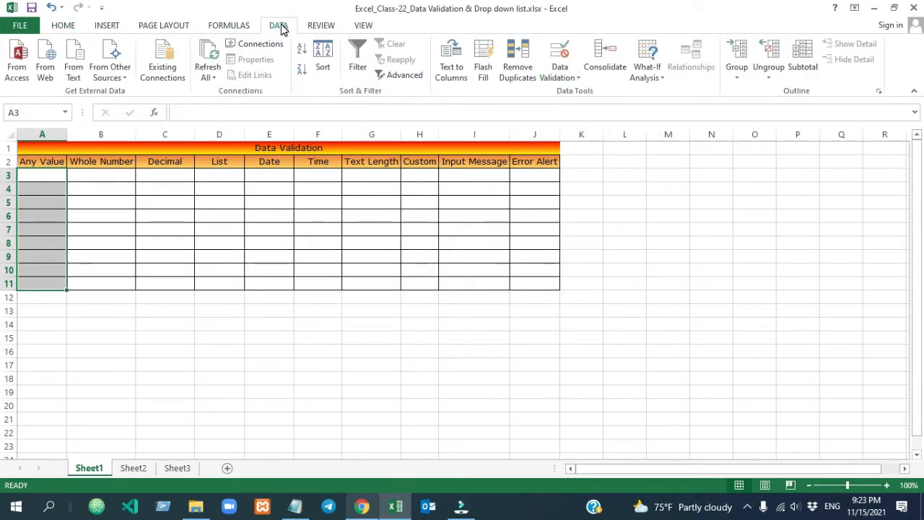
pyautogui.click(561, 76)
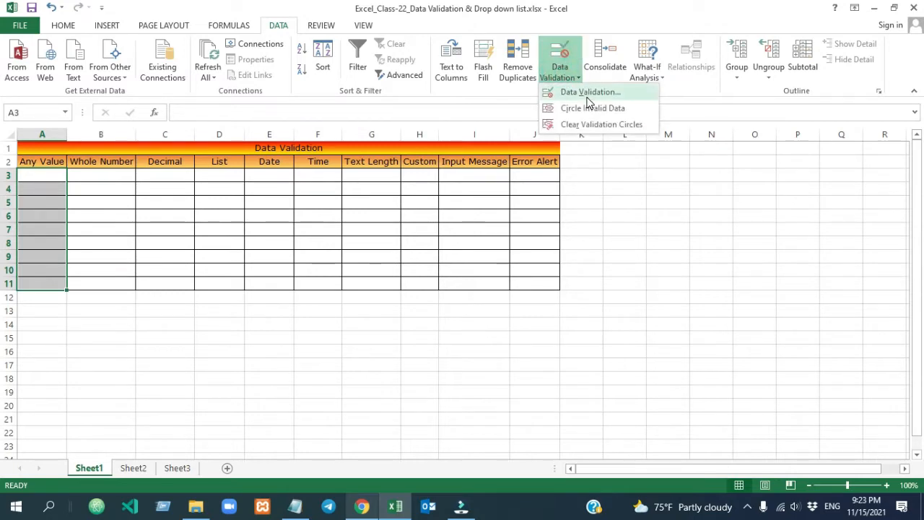
pyautogui.click(588, 94)
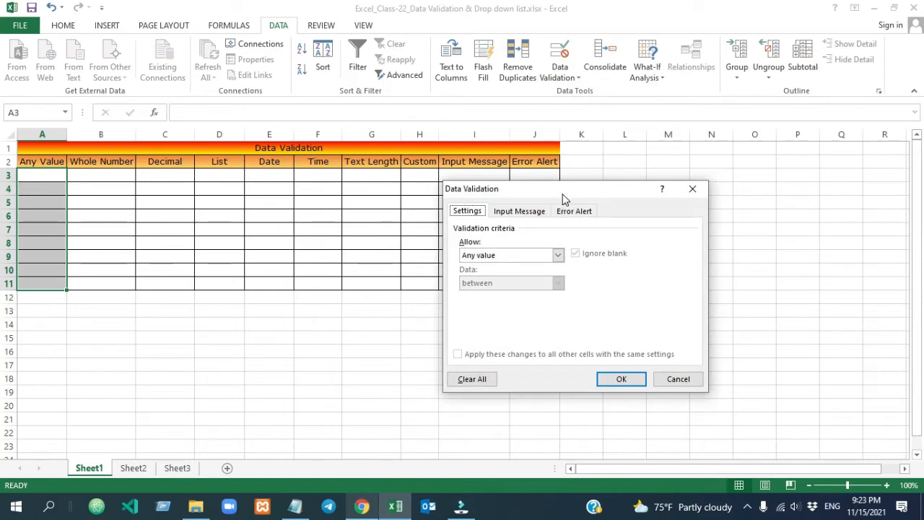
pyautogui.moveTo(563, 193); pyautogui.dragTo(688, 155)
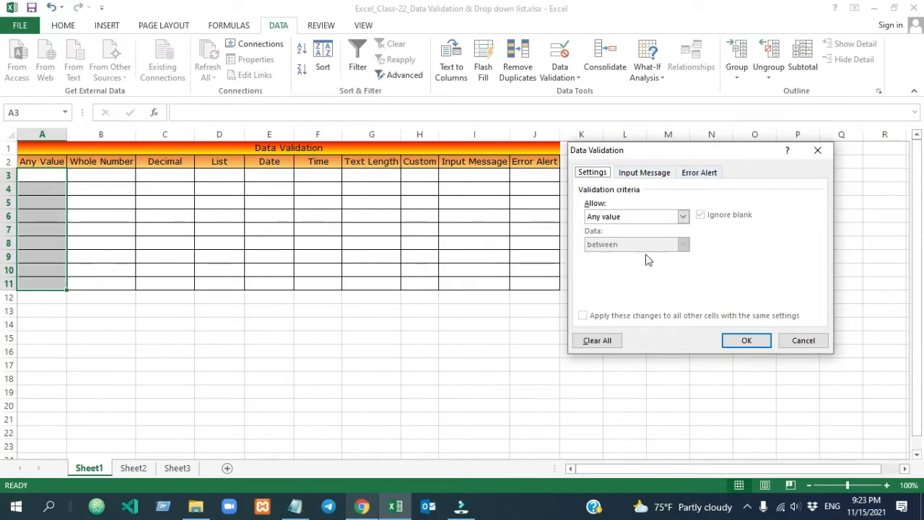
pyautogui.moveTo(686, 157); pyautogui.dragTo(712, 156)
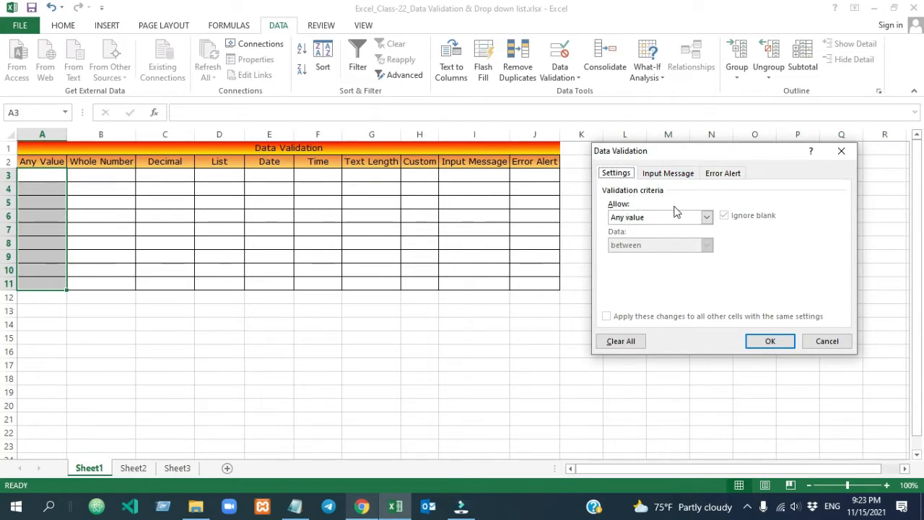
pyautogui.click(708, 217)
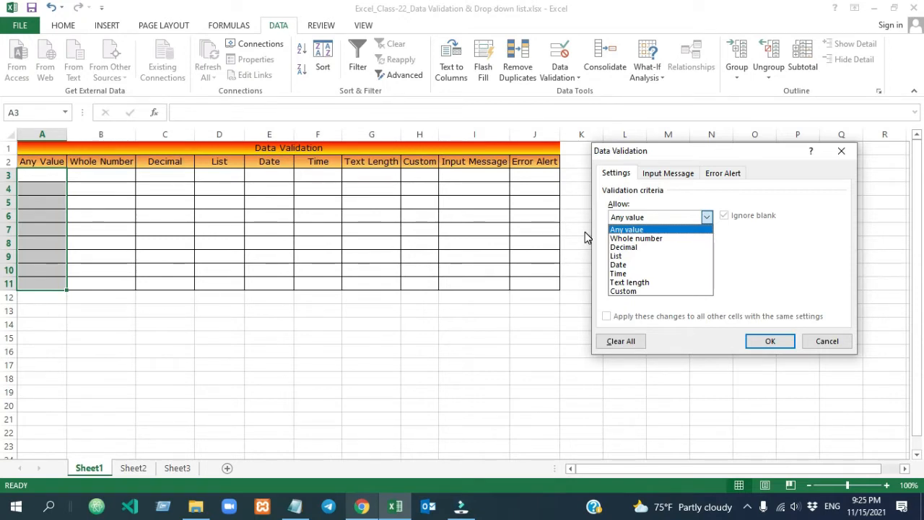
pyautogui.click(828, 340)
pyautogui.click(829, 341)
# For B3:B11, set validation to allow whole numbers between a minimum and maximum
pyautogui.moveTo(94, 175); pyautogui.dragTo(96, 287)
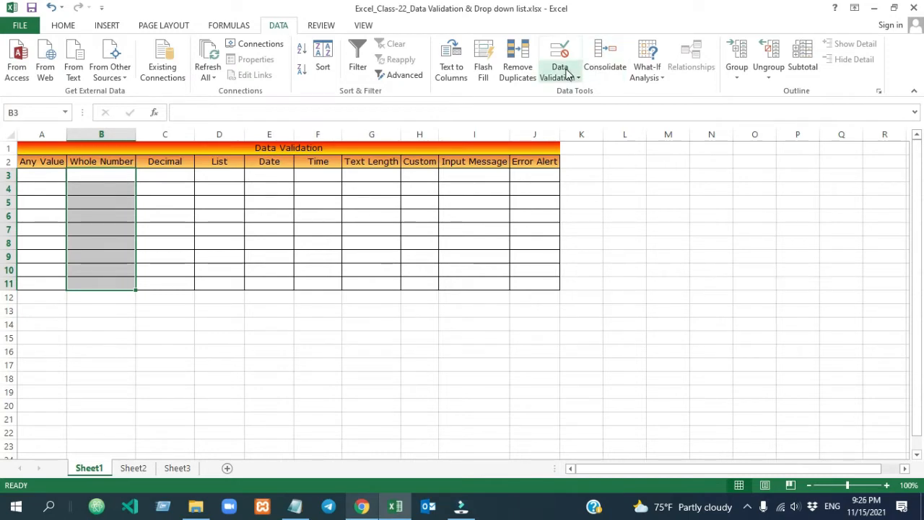
pyautogui.click(565, 72)
pyautogui.click(579, 91)
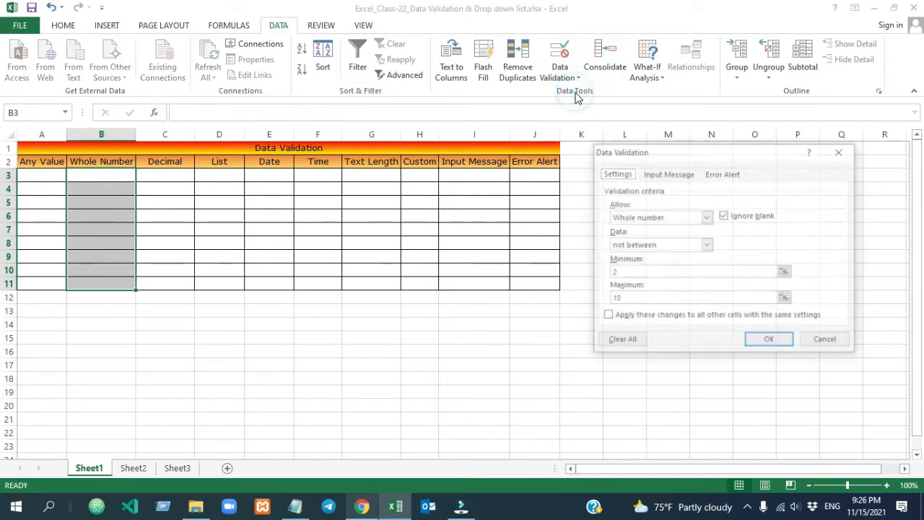
pyautogui.click(706, 217)
pyautogui.click(679, 238)
pyautogui.click(681, 245)
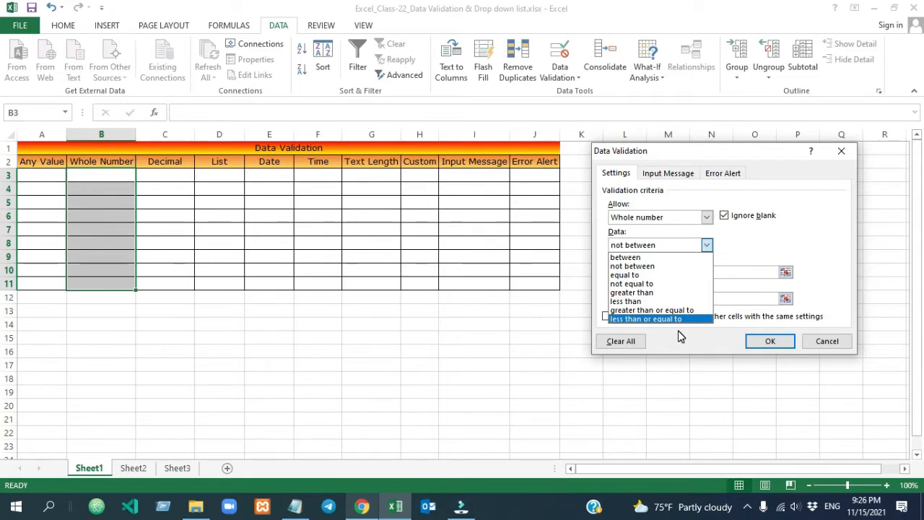
pyautogui.click(650, 257)
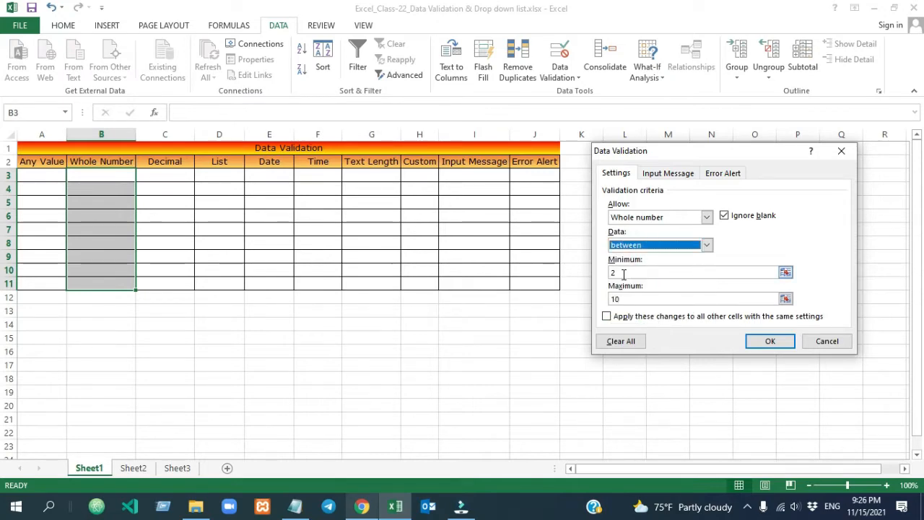
# Set minimum 5 and maximum 15, apply the rule, and select B3 for testing
pyautogui.click(622, 273)
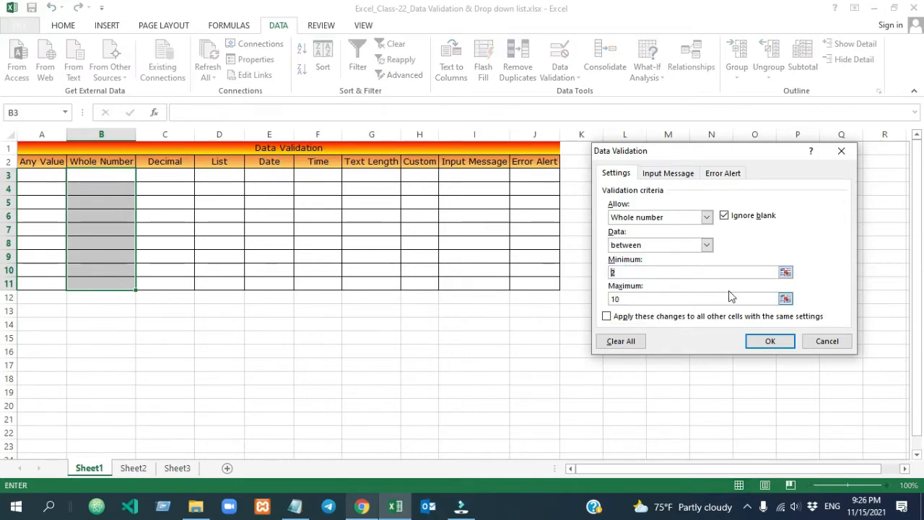
pyautogui.press('BackSpace')
pyautogui.write('5')
pyautogui.click(633, 298)
pyautogui.press('BackSpace')
pyautogui.write('5')
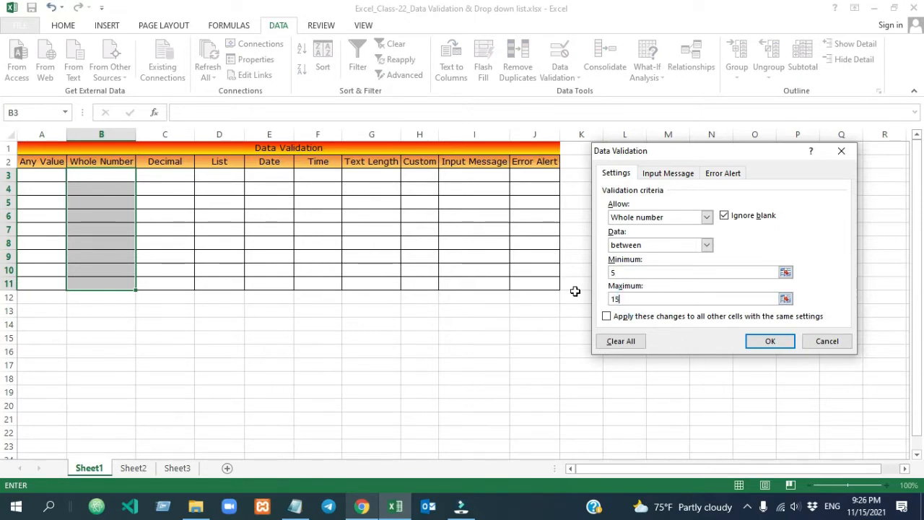
pyautogui.click(774, 344)
pyautogui.click(219, 337)
pyautogui.click(97, 174)
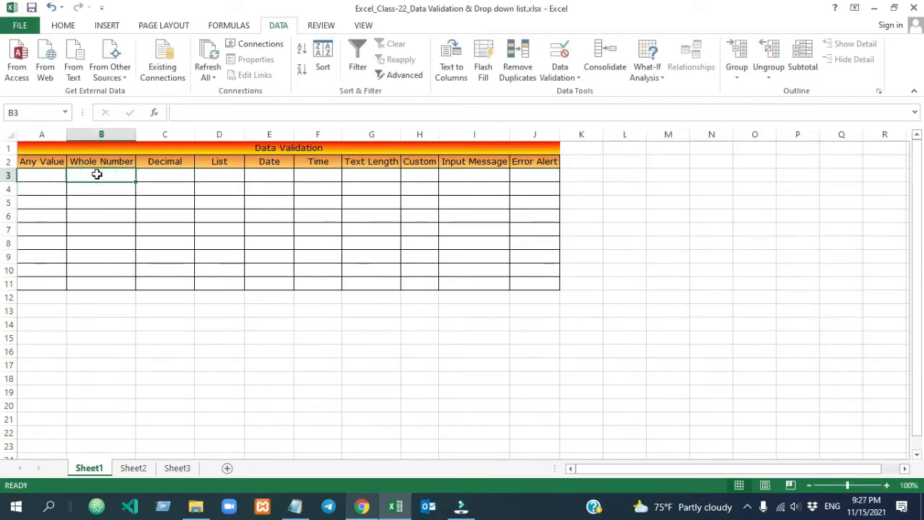
# Try entering Text and then 4 in B3, dismissing each rejection alert
pyautogui.write('Text')
pyautogui.click(169, 176)
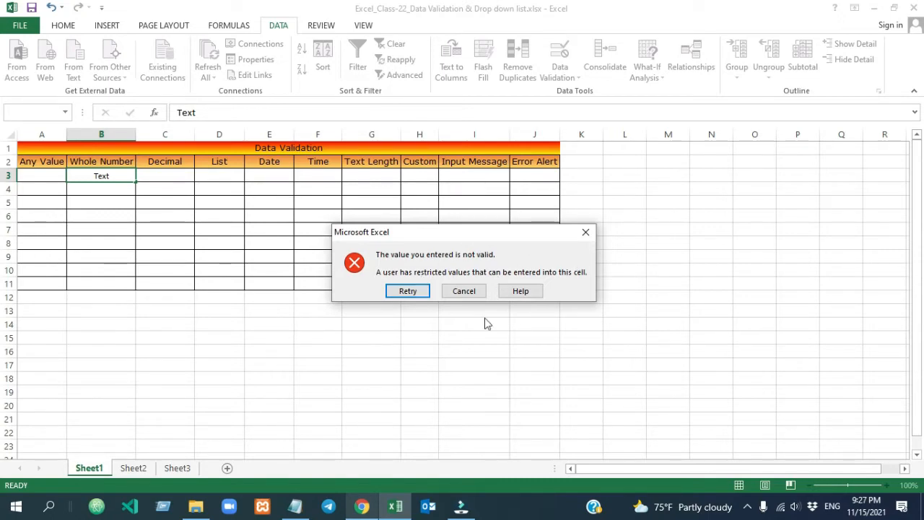
pyautogui.press('Escape')
pyautogui.click(98, 177)
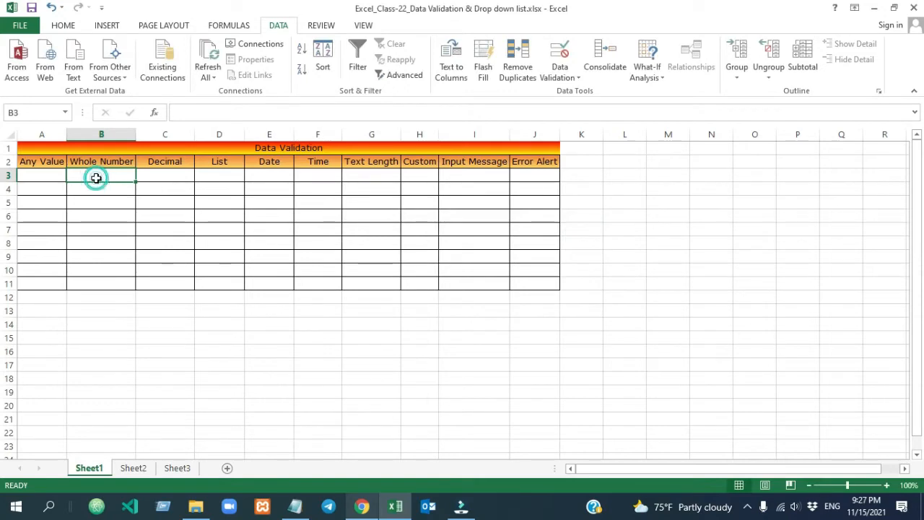
pyautogui.write('4')
pyautogui.press('Return')
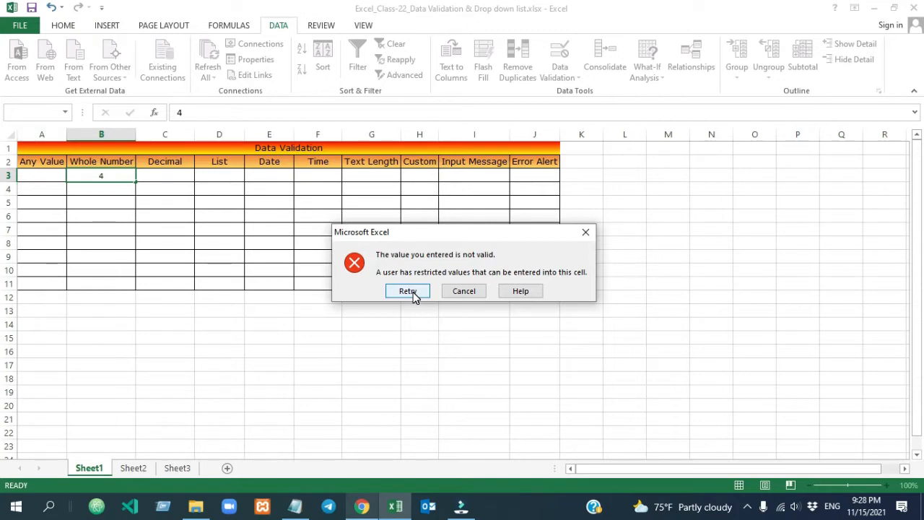
pyautogui.click(586, 232)
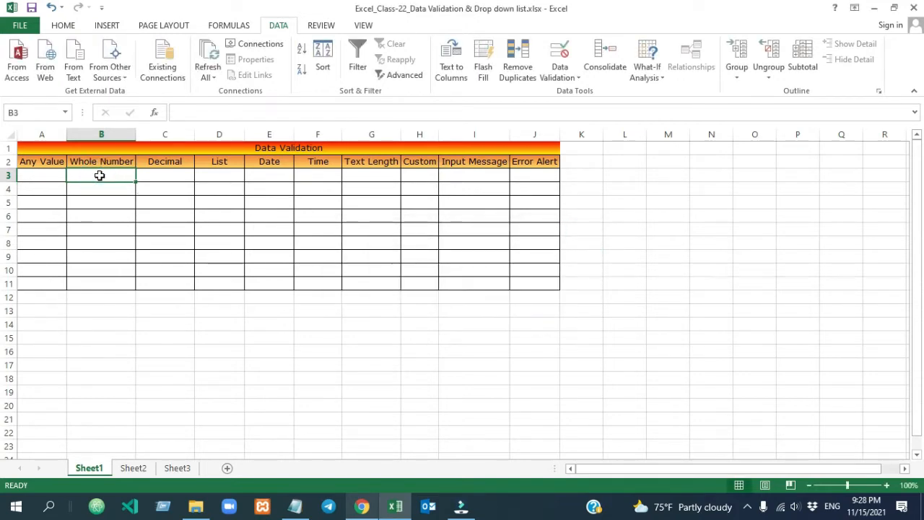
# Enter 6 in B3, which is accepted, and select B3:B11
pyautogui.write('6')
pyautogui.click(162, 209)
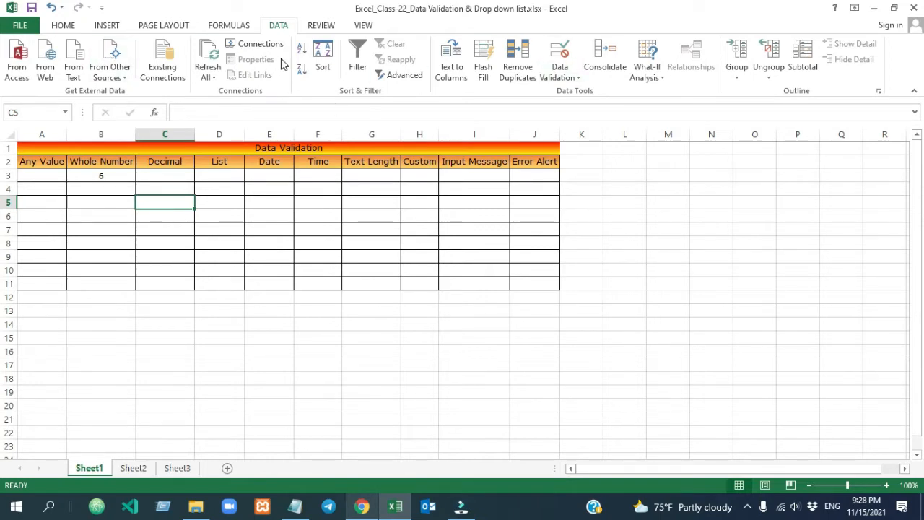
pyautogui.moveTo(109, 177); pyautogui.dragTo(105, 285)
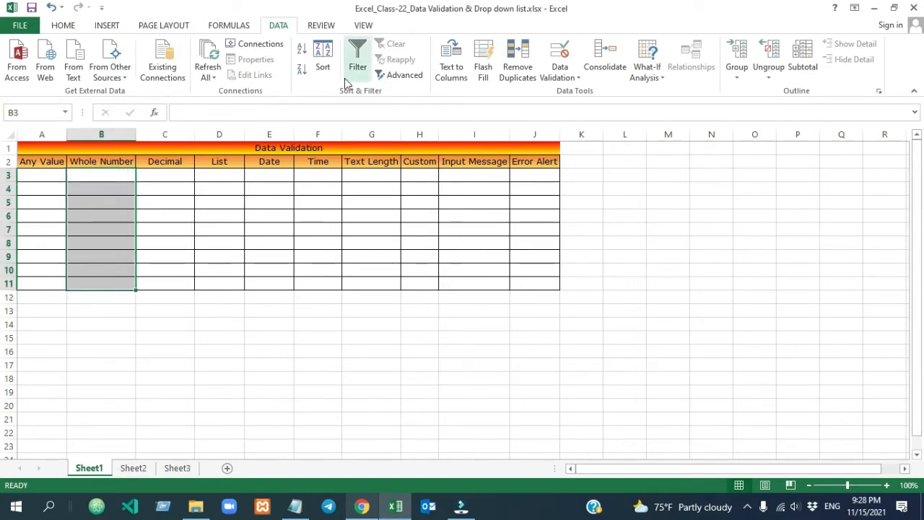
# Clear all validation from B3:B11, applying it to every cell sharing the rule
pyautogui.click(562, 74)
pyautogui.click(586, 94)
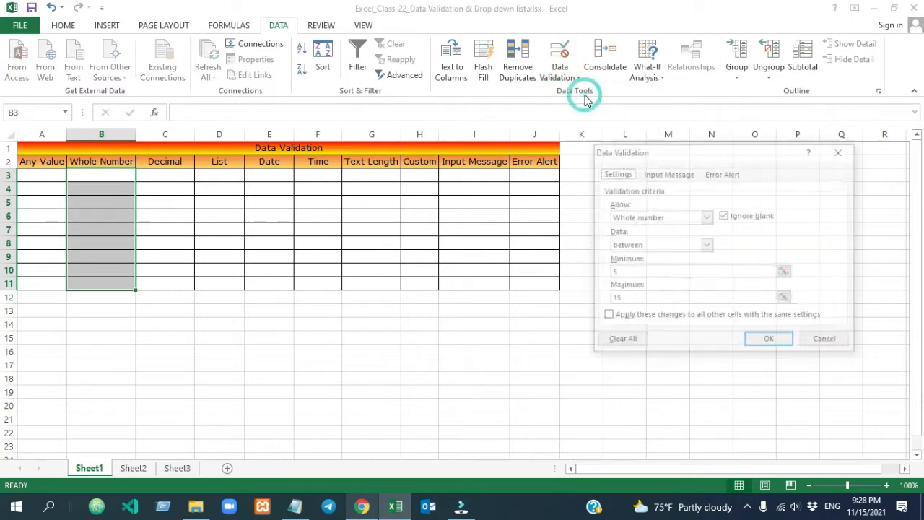
pyautogui.click(707, 246)
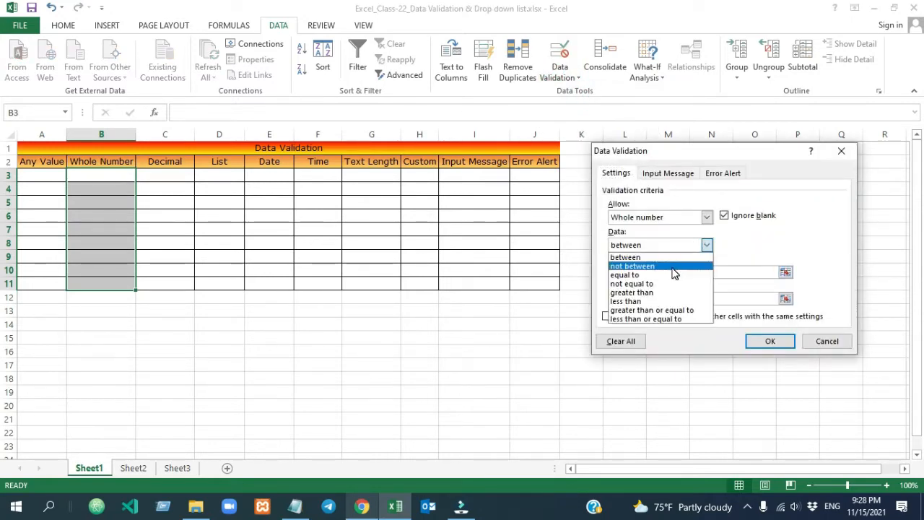
pyautogui.click(707, 246)
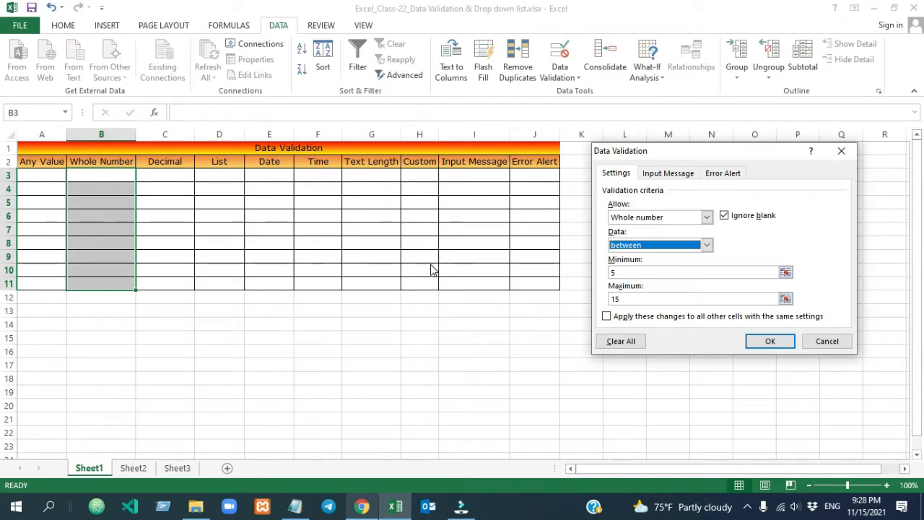
pyautogui.click(607, 317)
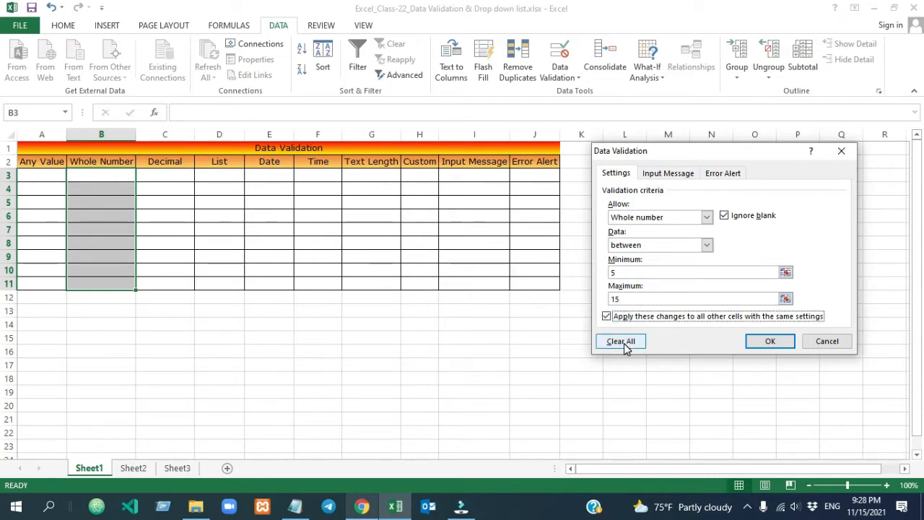
pyautogui.click(623, 343)
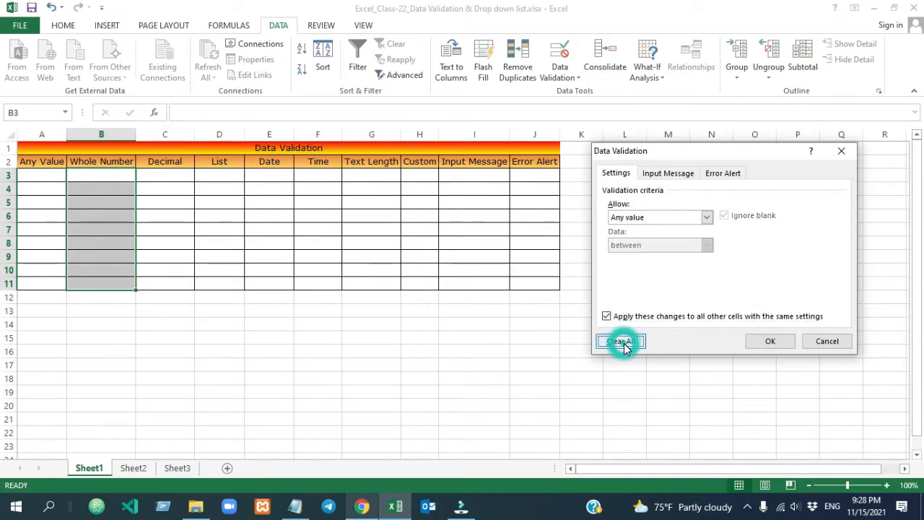
pyautogui.click(783, 342)
# Test free entries in column B, typing yuio into B4
pyautogui.click(103, 221)
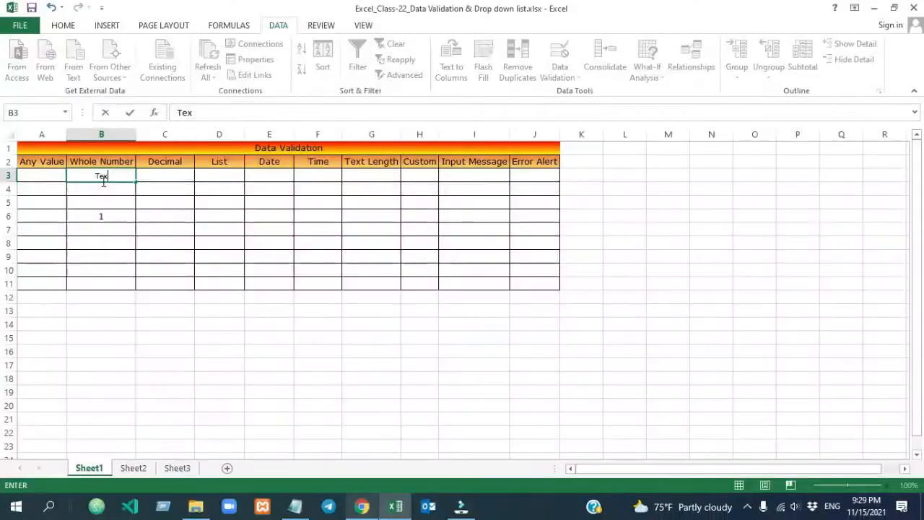
pyautogui.click(168, 226)
pyautogui.click(102, 190)
pyautogui.write('yuio')
# Discard the B4 entry, clear the test entries, and reselect B3:B11
pyautogui.press('Escape')
pyautogui.press('Delete')
pyautogui.moveTo(101, 283)
pyautogui.mouseDown()
pyautogui.moveTo(100, 177)
pyautogui.moveTo(99, 278)
pyautogui.mouseUp()
pyautogui.click(100, 177)
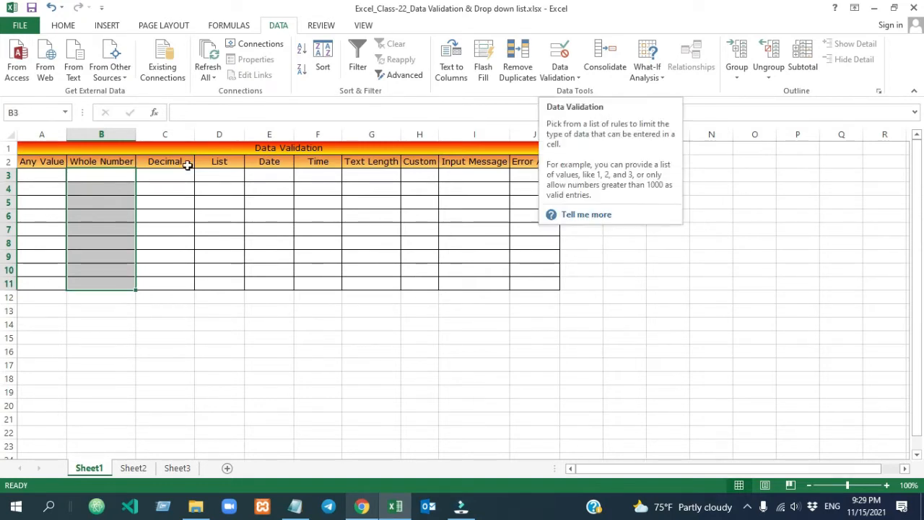
pyautogui.moveTo(102, 177); pyautogui.dragTo(99, 279)
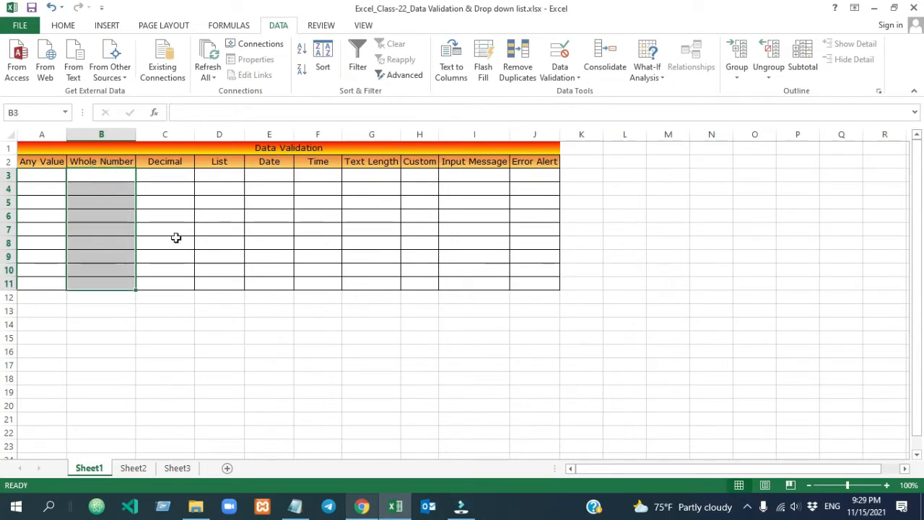
# Apply a whole-number 'not between' rule with minimum 5 and maximum 15
pyautogui.click(560, 77)
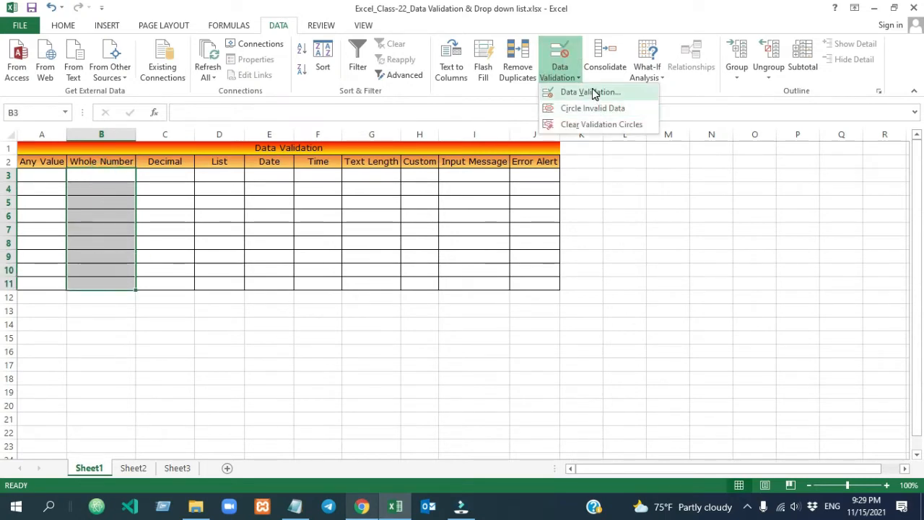
pyautogui.click(595, 93)
pyautogui.click(707, 218)
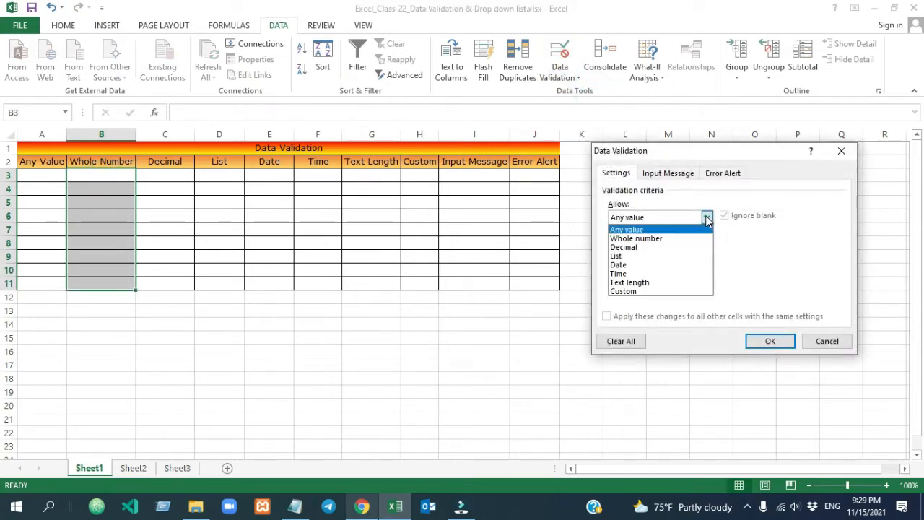
pyautogui.click(671, 239)
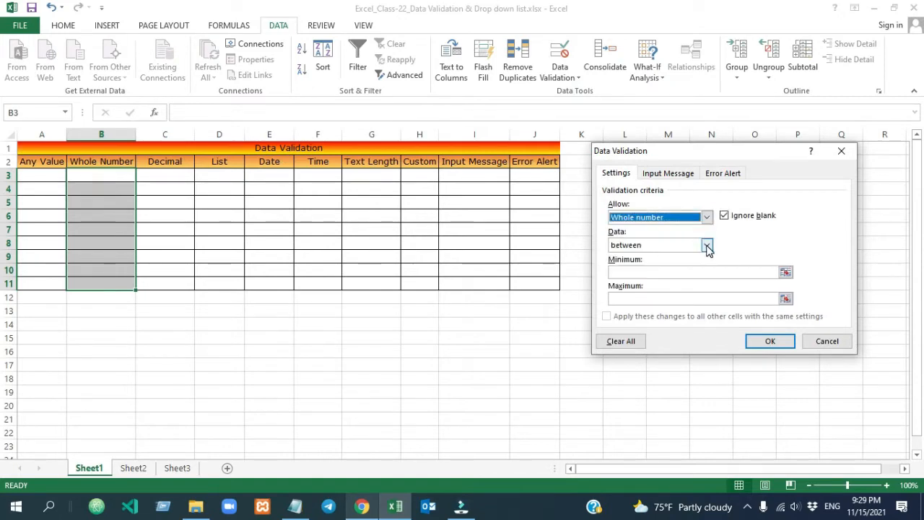
pyautogui.click(708, 245)
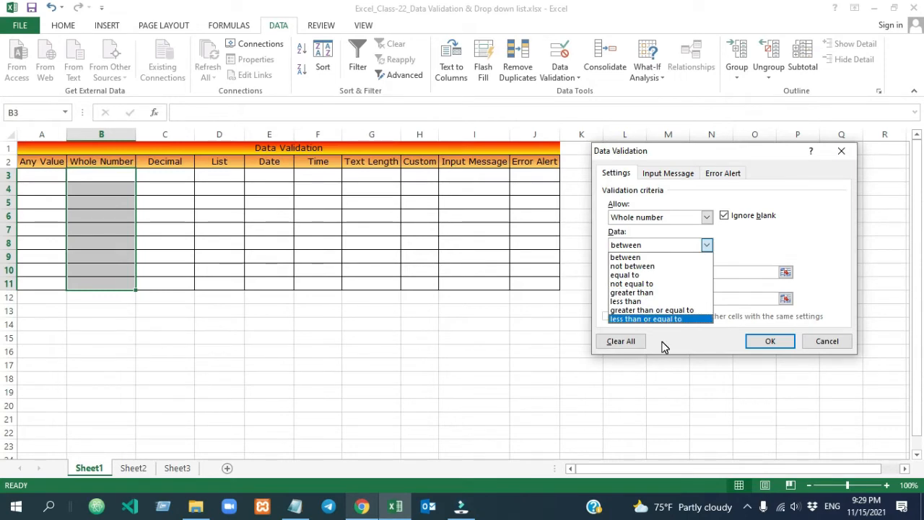
pyautogui.click(645, 267)
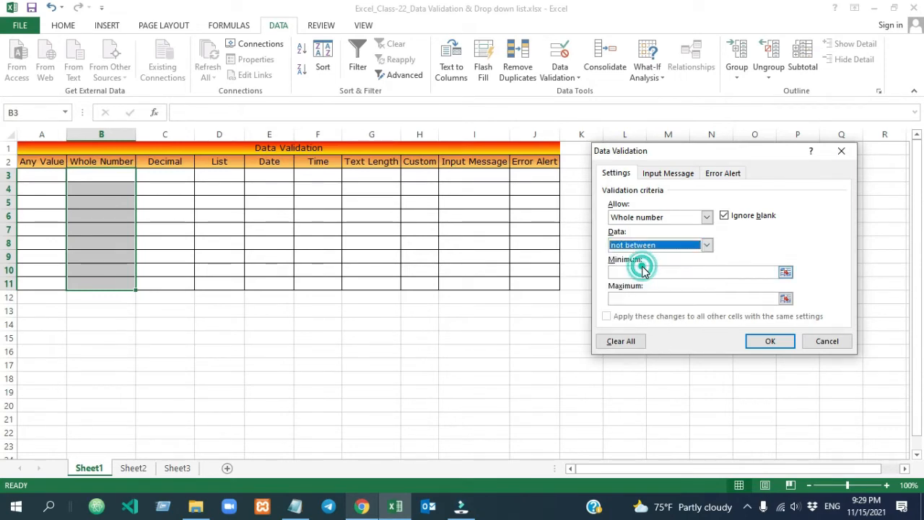
pyautogui.click(631, 273)
pyautogui.write('5')
pyautogui.click(626, 299)
pyautogui.write('1')
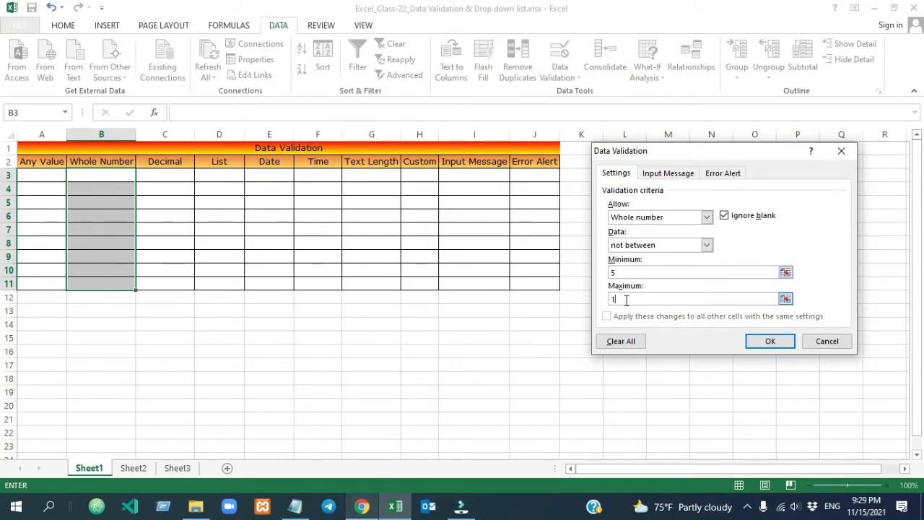
pyautogui.click(770, 341)
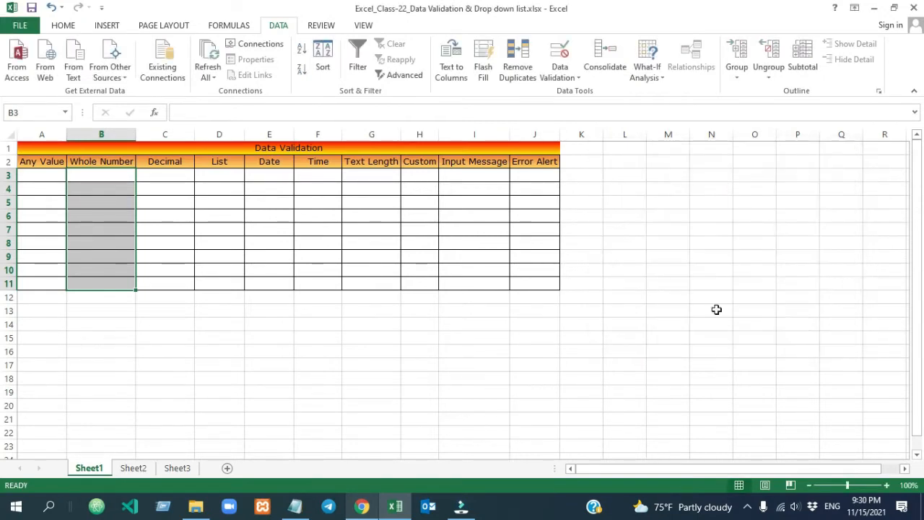
pyautogui.click(110, 177)
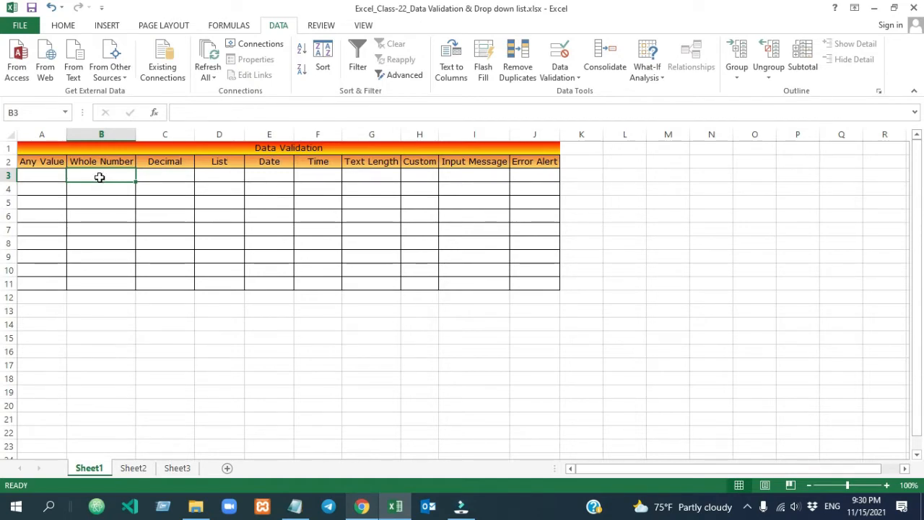
pyautogui.write('5')
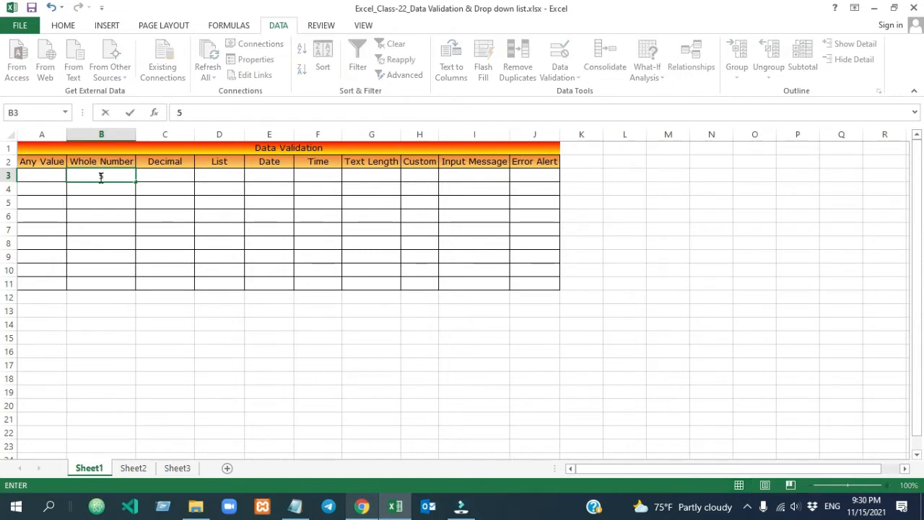
pyautogui.click(178, 207)
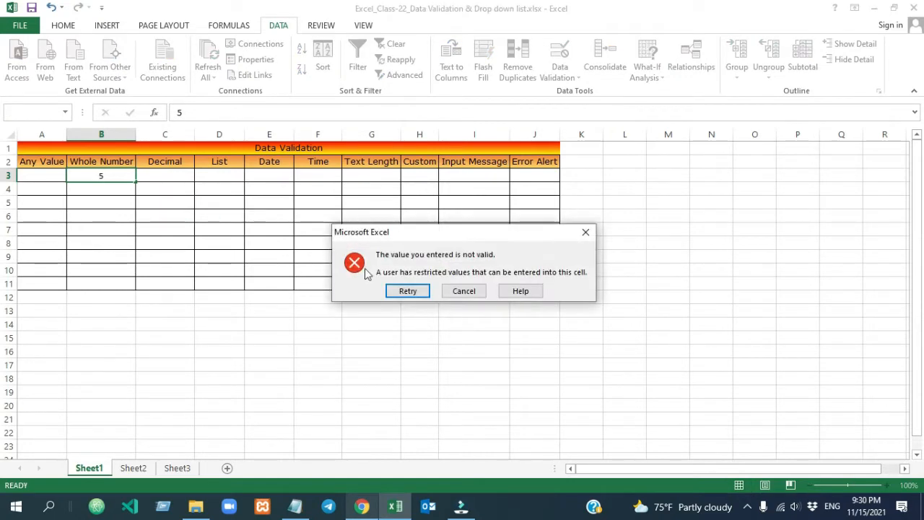
pyautogui.press('Return')
pyautogui.write('15')
pyautogui.click(246, 218)
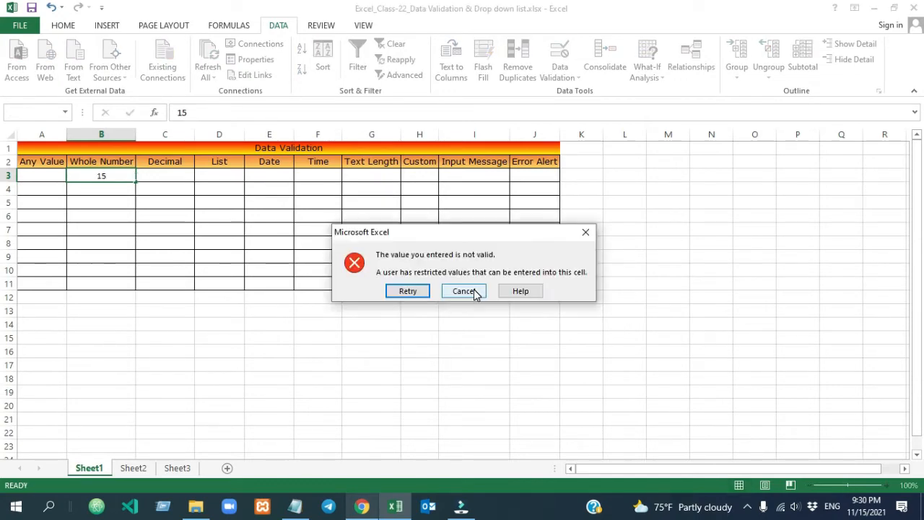
pyautogui.click(474, 290)
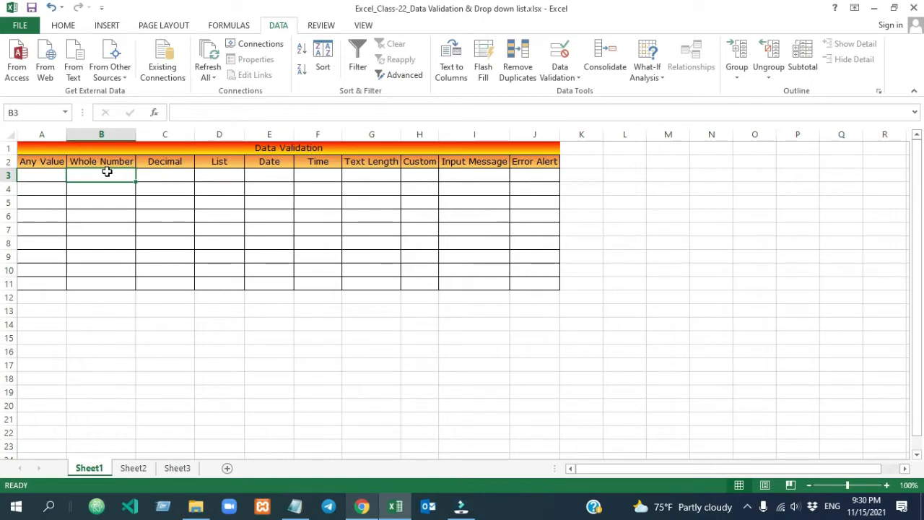
pyautogui.write('18')
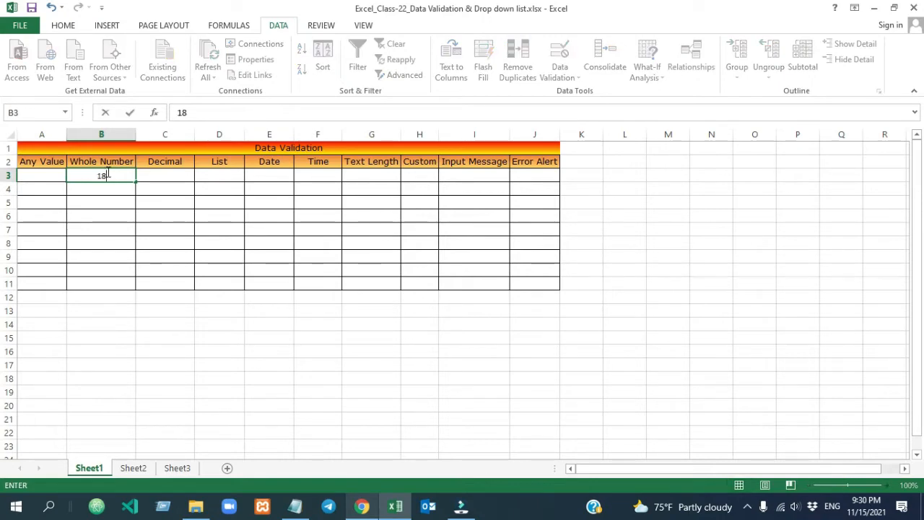
pyautogui.click(155, 271)
pyautogui.click(101, 186)
pyautogui.write('4')
pyautogui.hotkey('ctrl', 'Return')
pyautogui.moveTo(102, 176); pyautogui.dragTo(100, 284)
pyautogui.press('Delete')
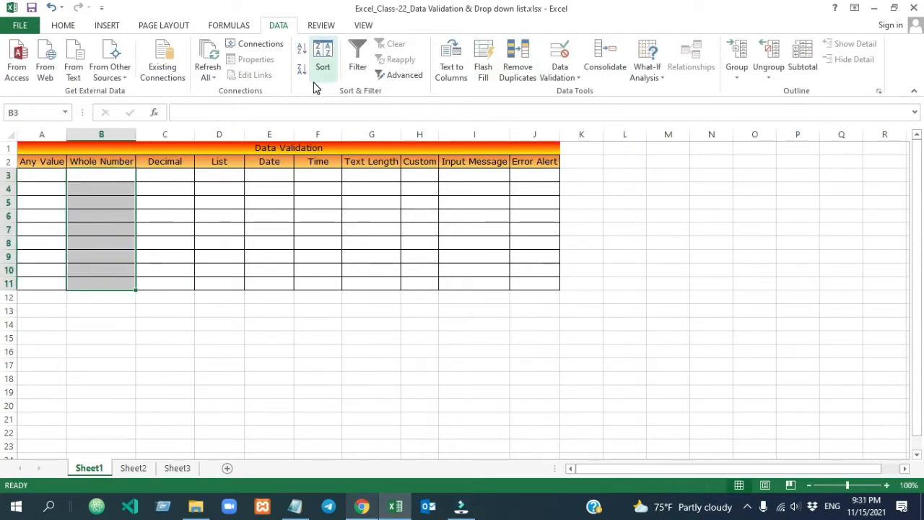
# Change the rule's comparison to equal to with value 15
pyautogui.click(560, 75)
pyautogui.click(587, 93)
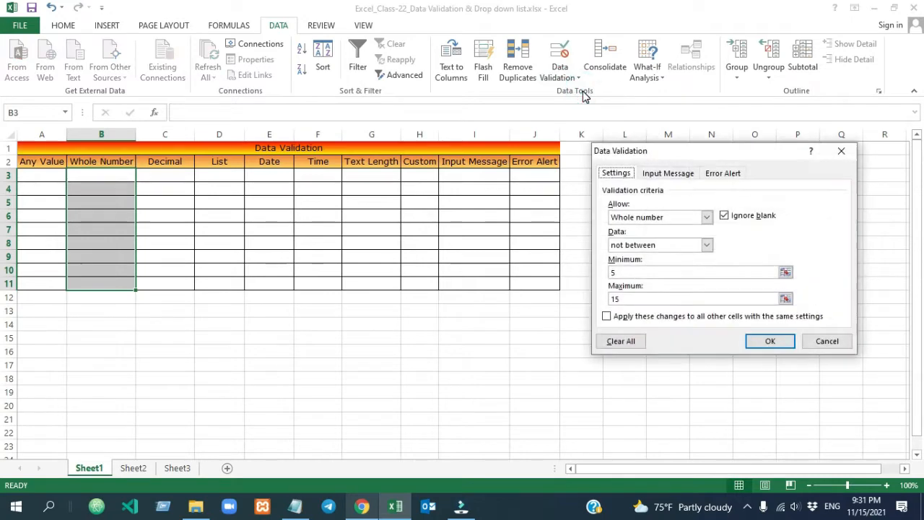
pyautogui.click(706, 245)
pyautogui.click(669, 275)
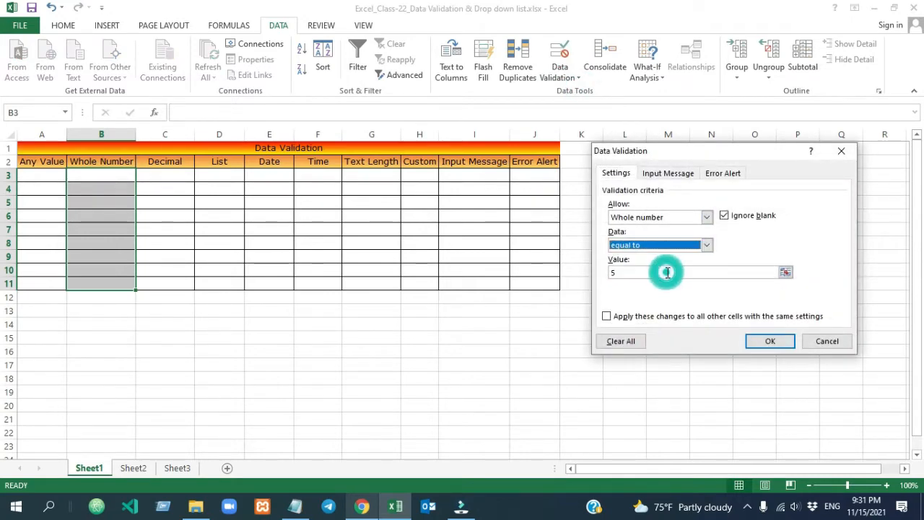
pyautogui.click(639, 272)
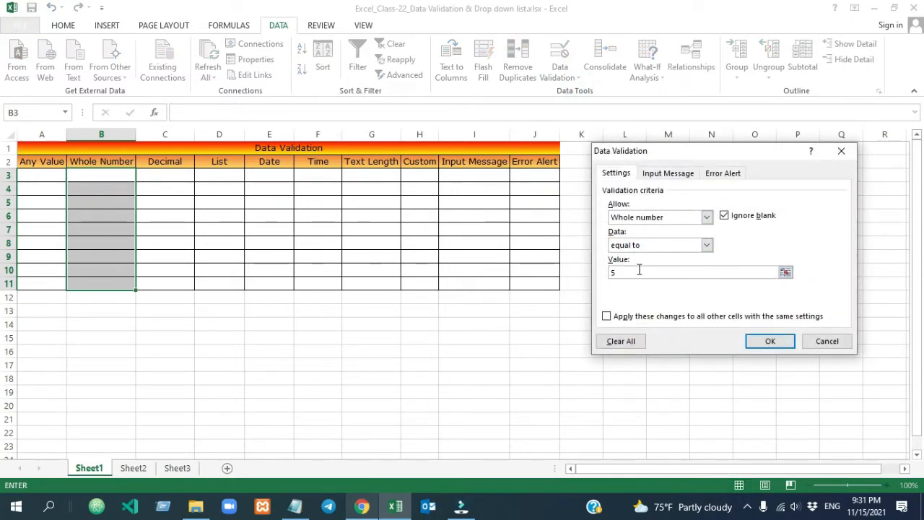
pyautogui.moveTo(626, 272); pyautogui.dragTo(601, 266)
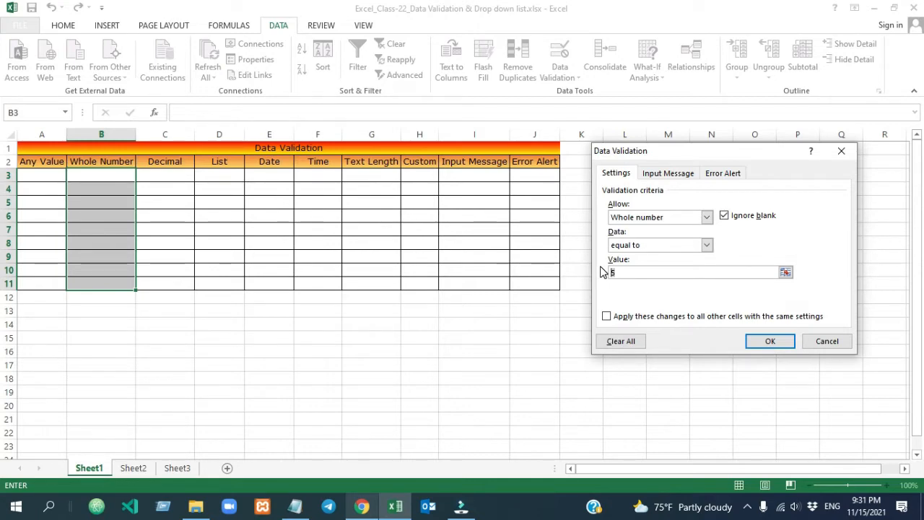
pyautogui.write('0')
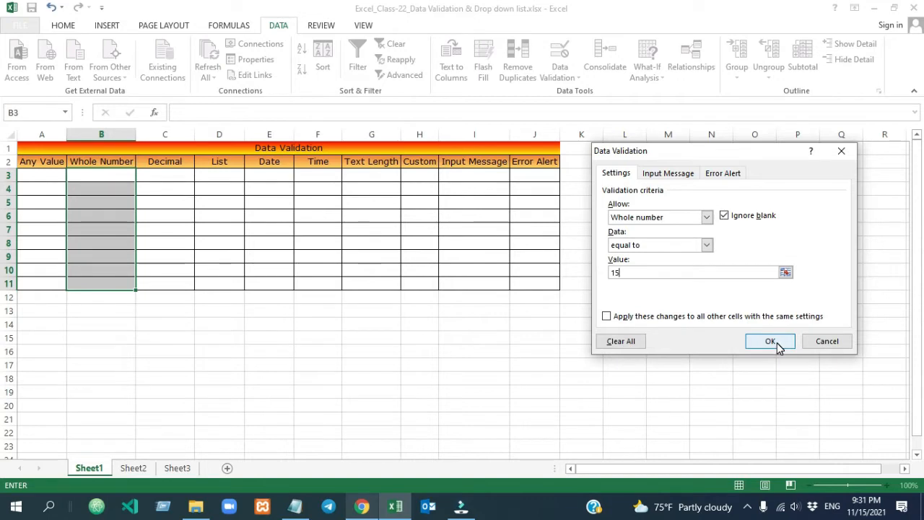
pyautogui.click(777, 343)
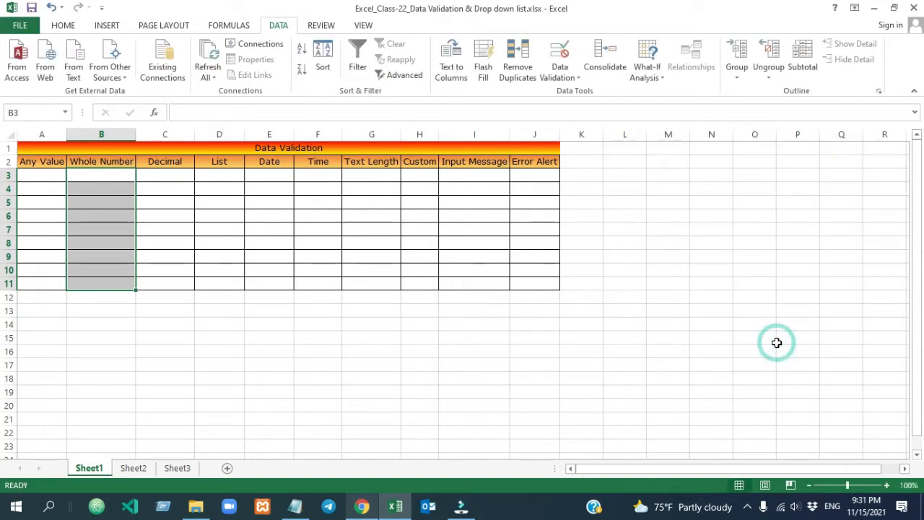
# Test B3: 14 and 38 are rejected, 15 accepted; then clear B3:B11
pyautogui.click(115, 181)
pyautogui.write('1')
pyautogui.write('4')
pyautogui.press('Return')
pyautogui.click(469, 289)
pyautogui.write('38')
pyautogui.click(168, 220)
pyautogui.click(466, 291)
pyautogui.write('15')
pyautogui.click(214, 234)
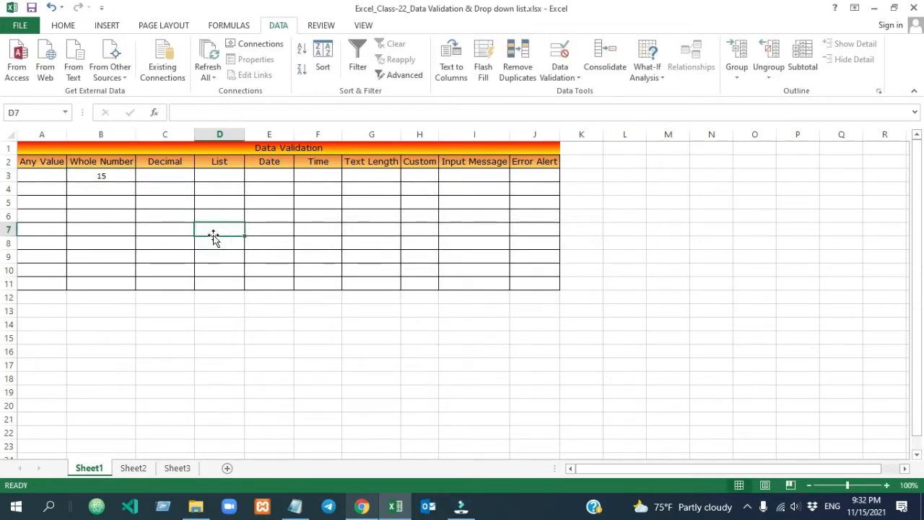
pyautogui.moveTo(102, 175); pyautogui.dragTo(109, 281)
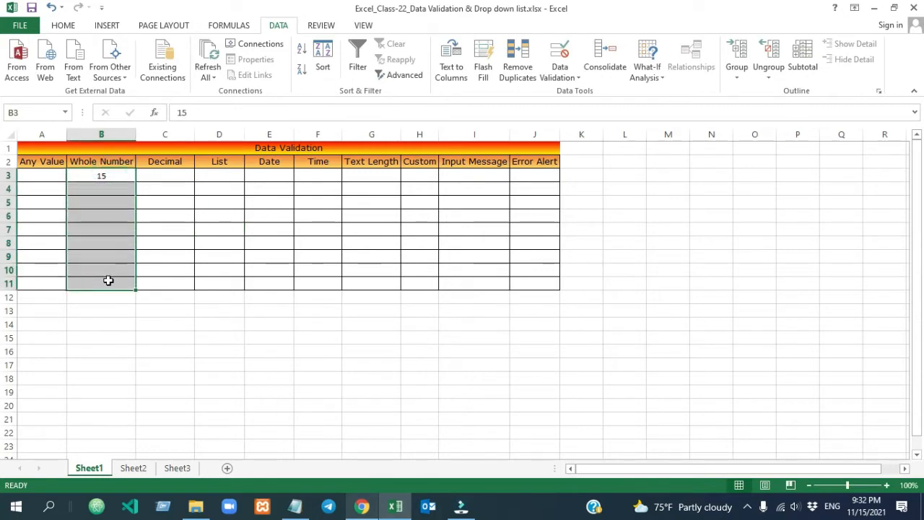
pyautogui.press('Delete')
# Switch the rule's comparison to not equal to, keeping value 15
pyautogui.click(562, 75)
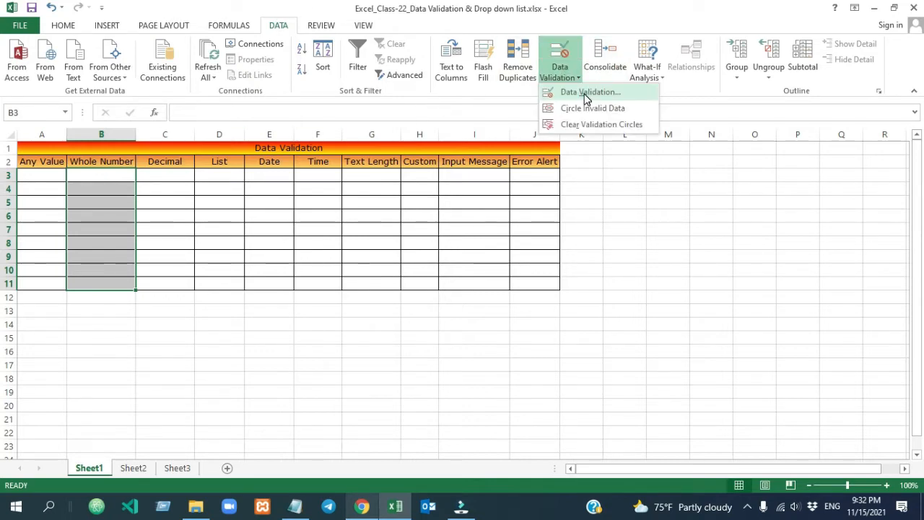
pyautogui.click(587, 93)
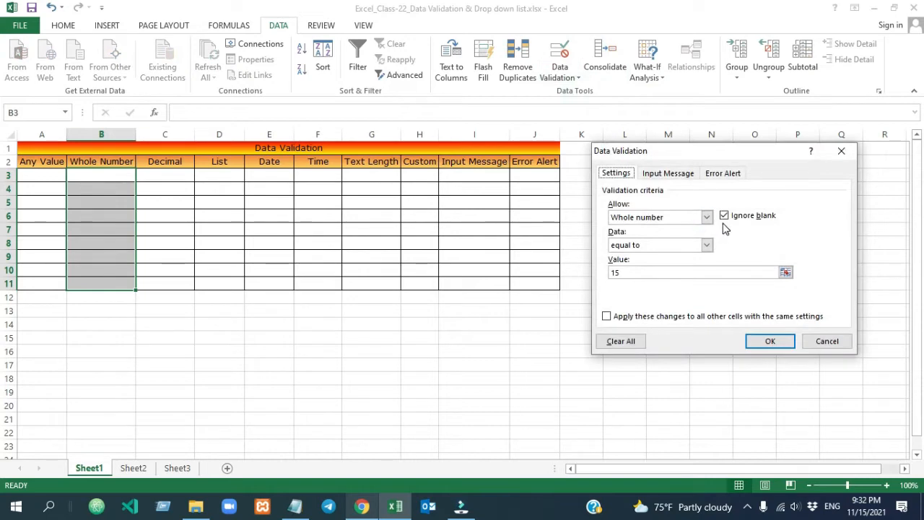
pyautogui.click(709, 246)
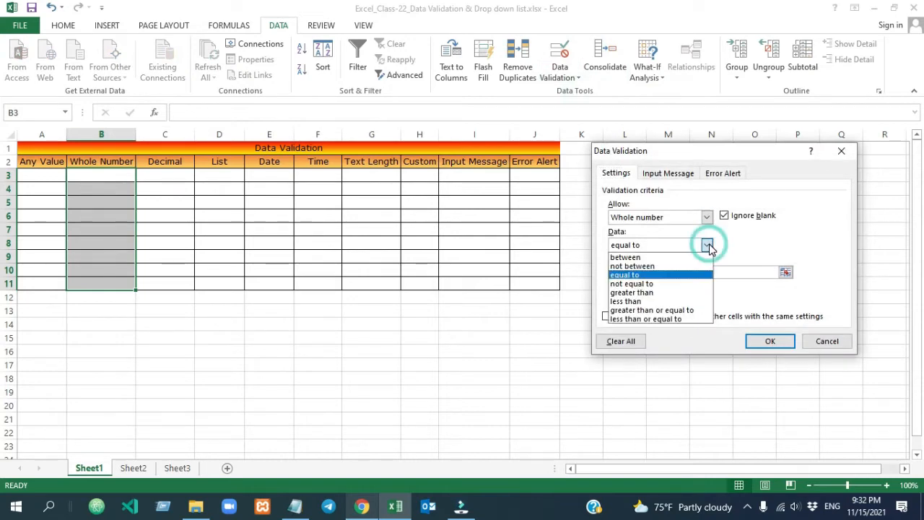
pyautogui.click(671, 286)
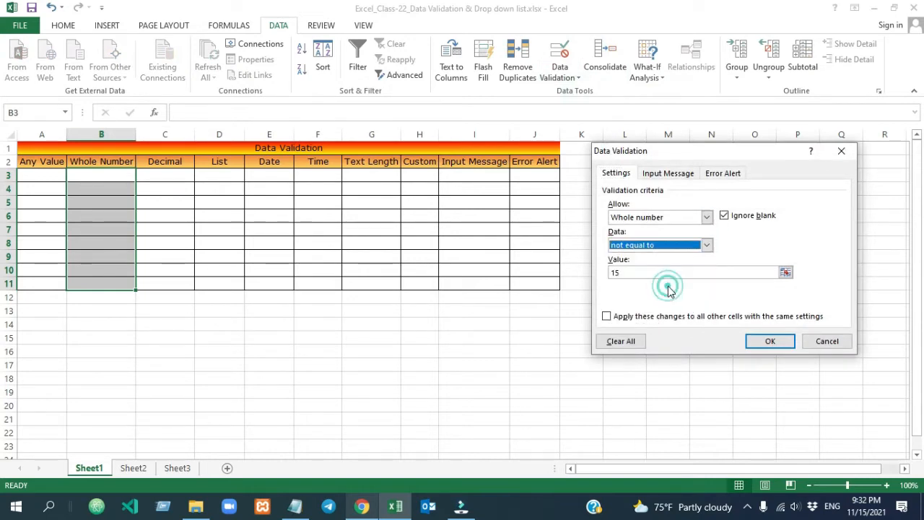
pyautogui.click(632, 271)
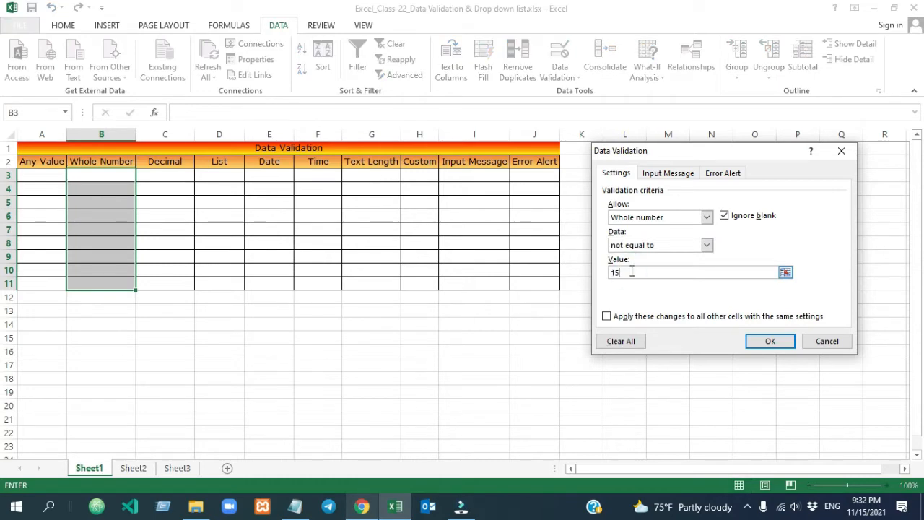
pyautogui.click(769, 342)
# Test B3: 15 is rejected, then 16 is accepted
pyautogui.click(95, 173)
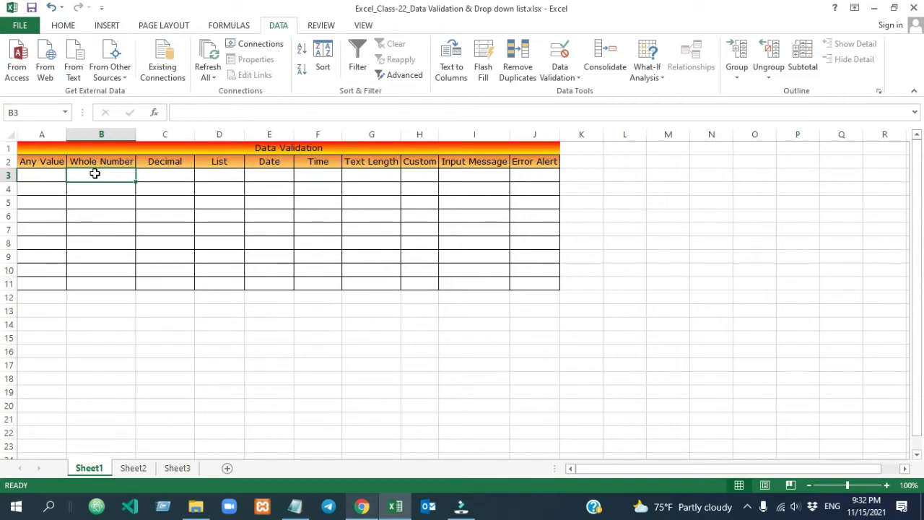
pyautogui.write('15')
pyautogui.click(303, 231)
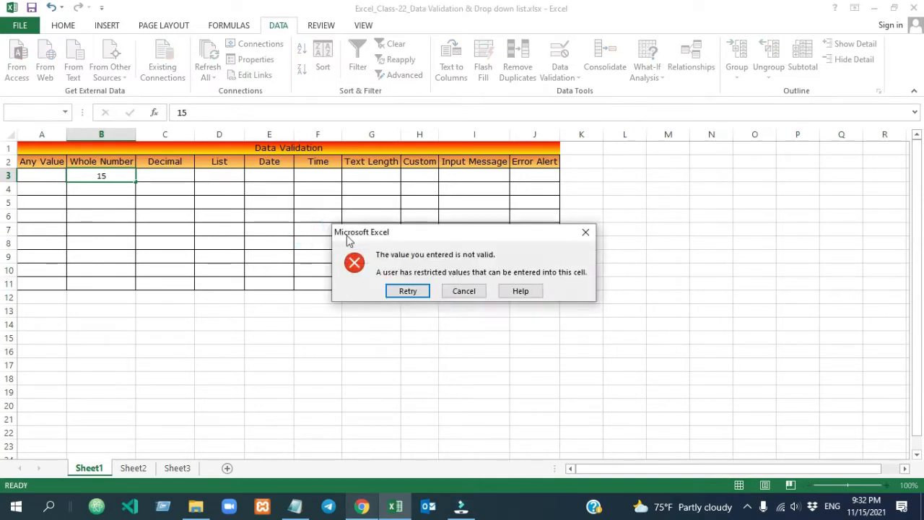
pyautogui.click(463, 291)
pyautogui.write('16')
pyautogui.click(139, 212)
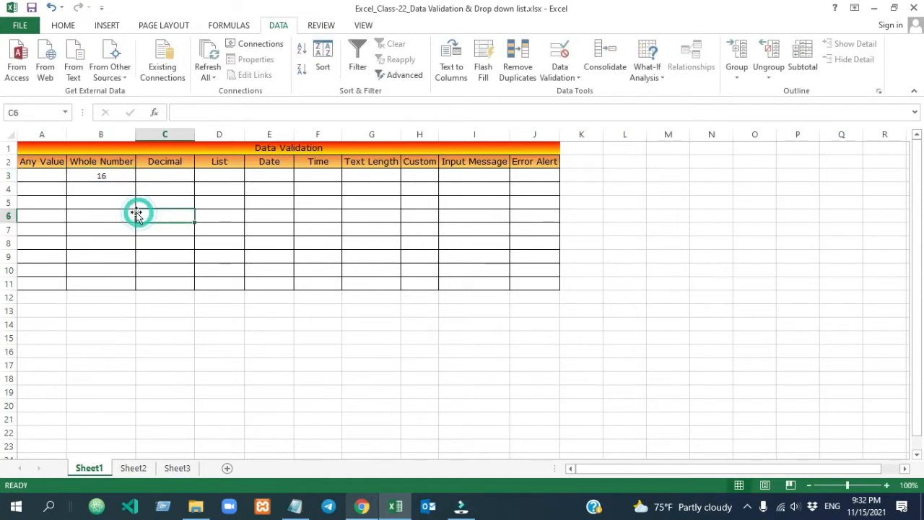
# Fill B3:B11 with the series 16–24 from B3
pyautogui.click(120, 175)
pyautogui.moveTo(135, 181); pyautogui.dragTo(125, 291)
pyautogui.click(143, 297)
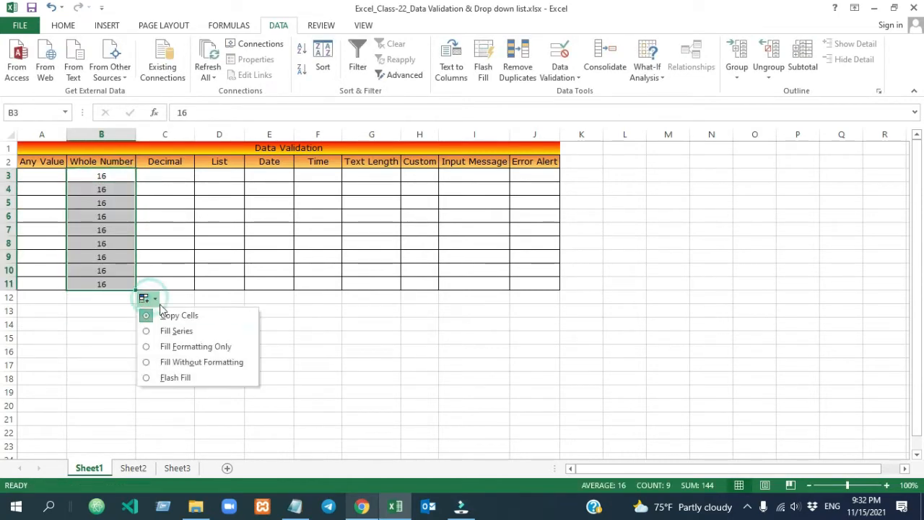
pyautogui.click(171, 329)
pyautogui.click(286, 324)
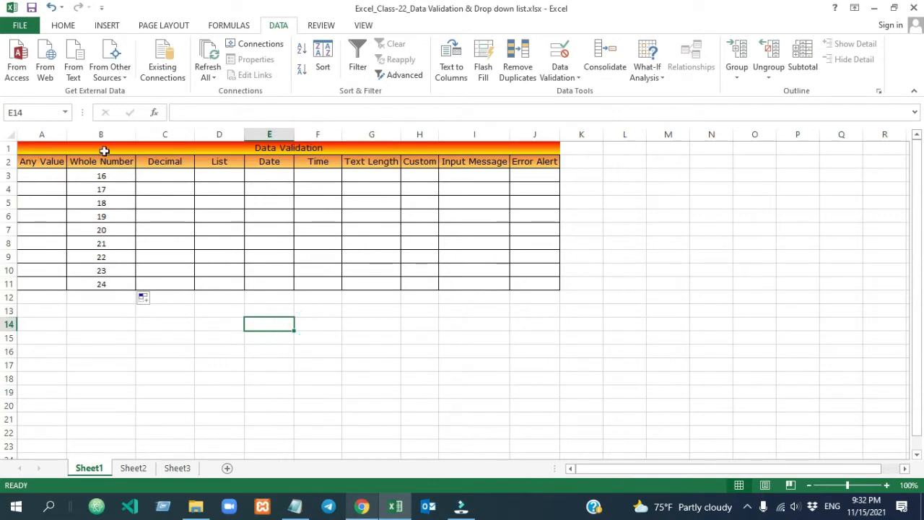
# Try 15 in B5, dismiss the rejection, and clear B3:B11
pyautogui.click(106, 199)
pyautogui.write('15')
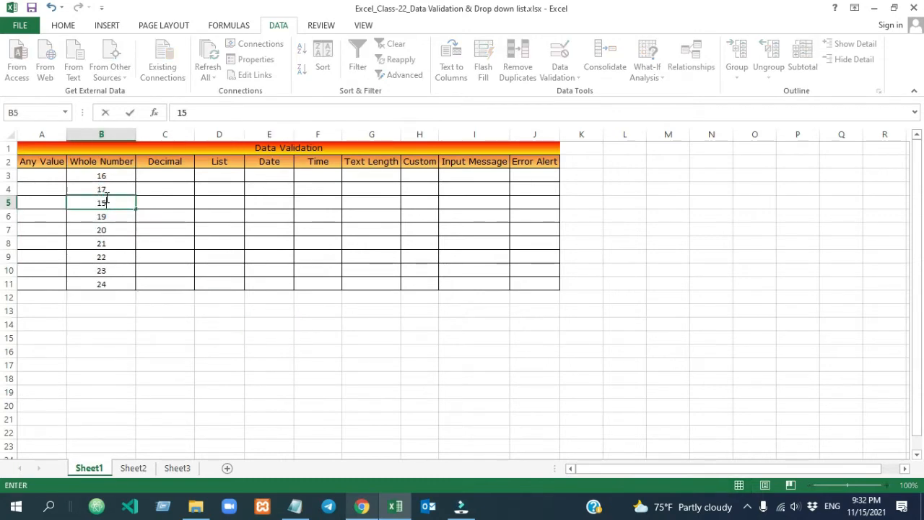
pyautogui.click(189, 266)
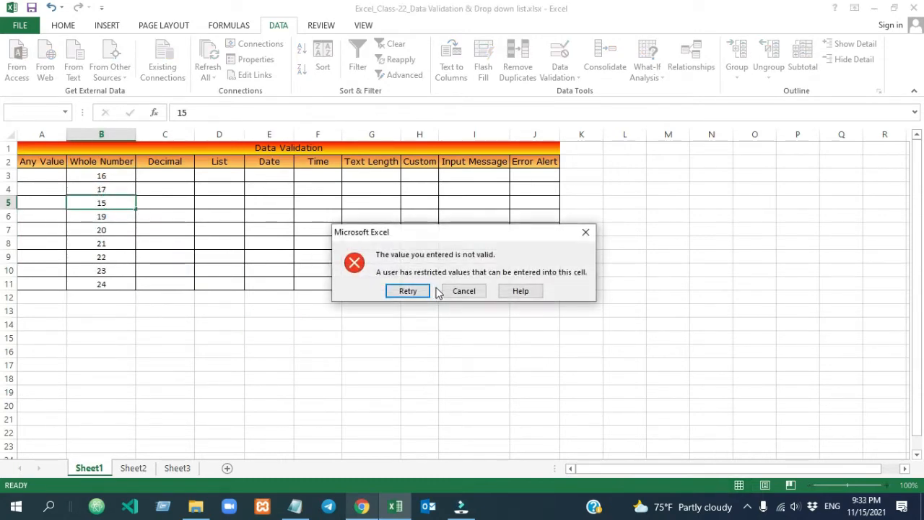
pyautogui.click(459, 292)
pyautogui.moveTo(103, 175); pyautogui.dragTo(110, 282)
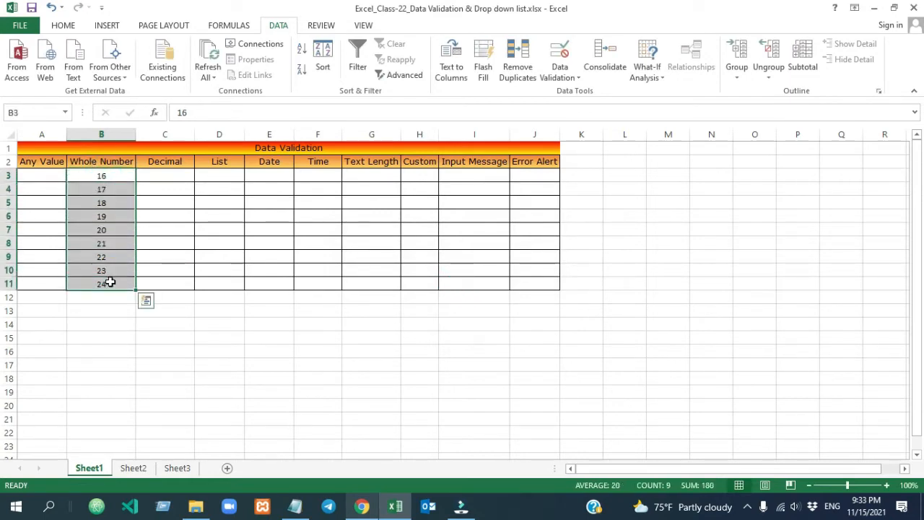
pyautogui.press('Delete')
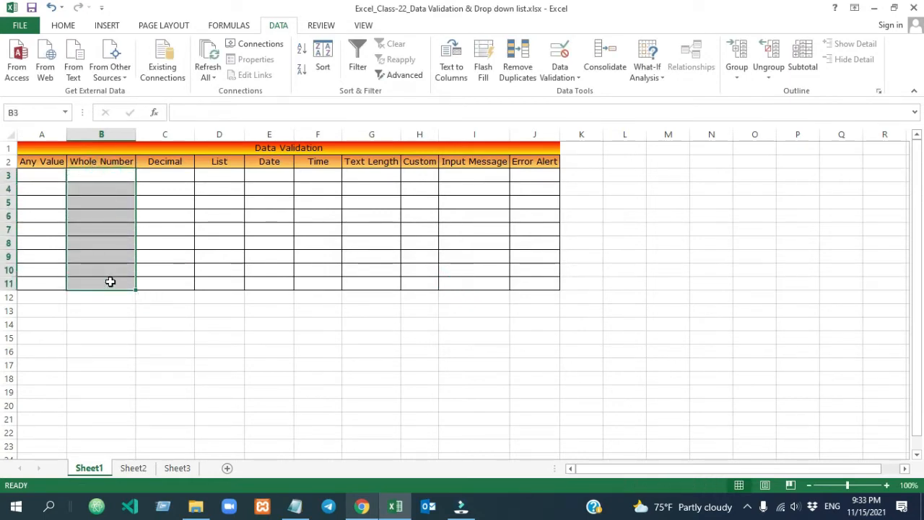
# Change the rule's comparison to greater than with minimum 15
pyautogui.click(560, 74)
pyautogui.click(585, 92)
pyautogui.click(707, 245)
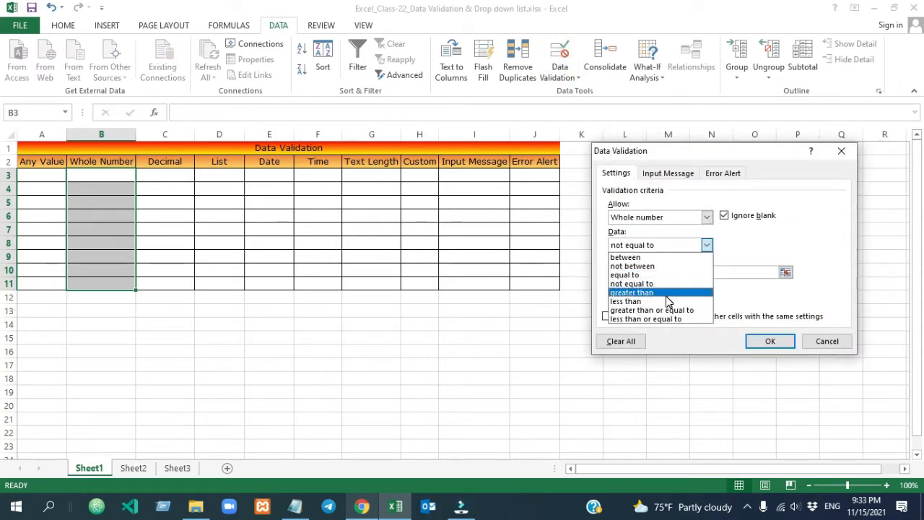
pyautogui.click(667, 294)
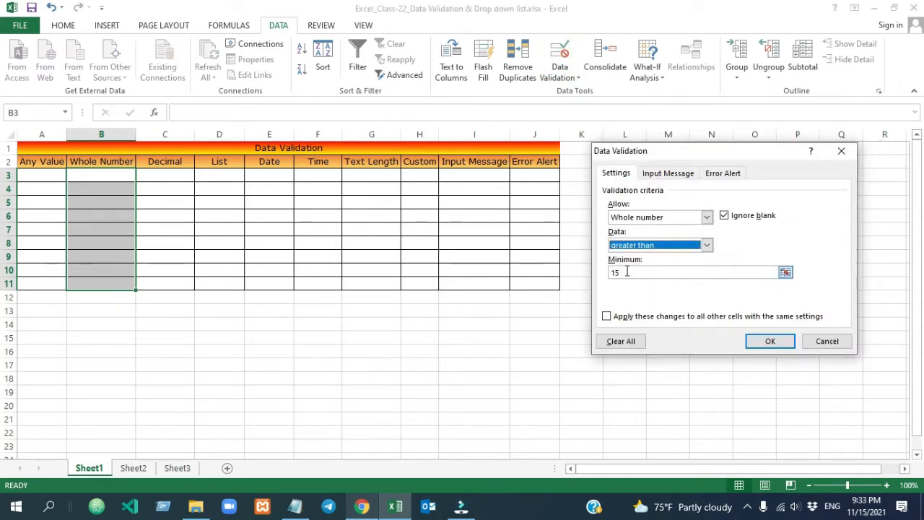
pyautogui.click(770, 341)
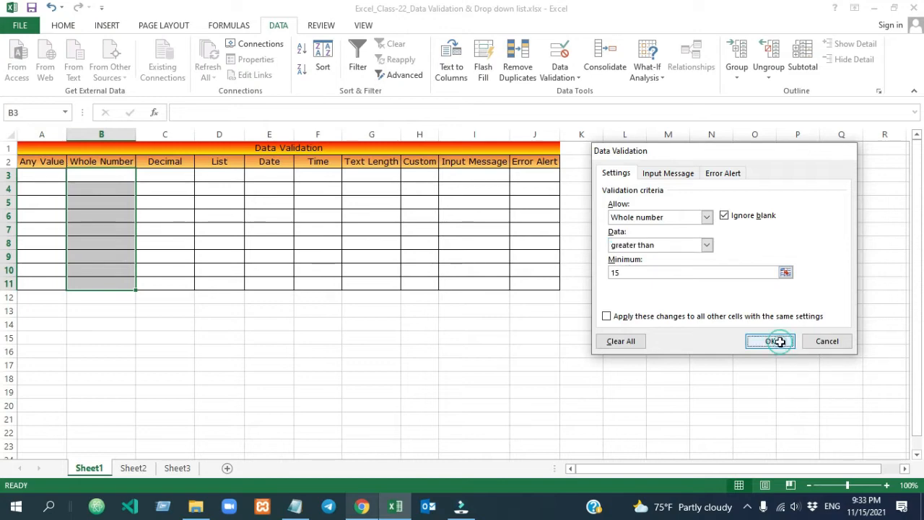
# Try 12 and 1 in B4; both are rejected
pyautogui.click(100, 178)
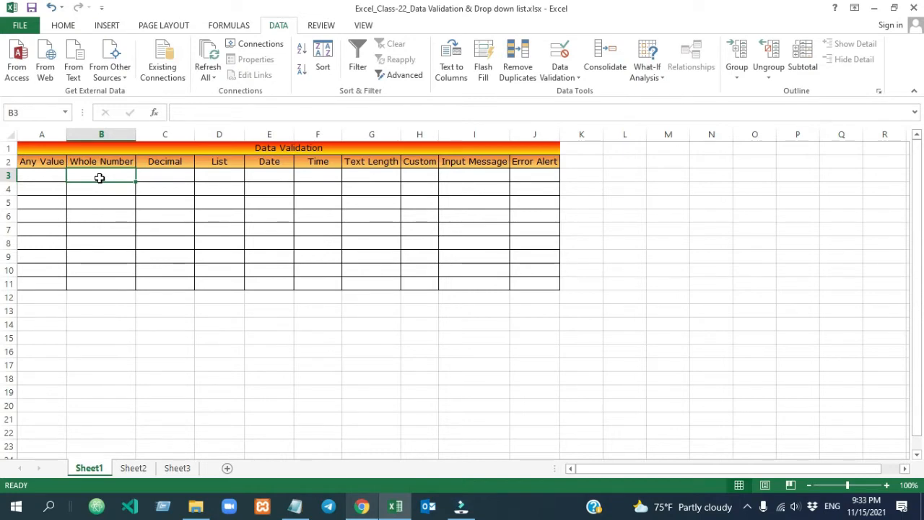
pyautogui.click(99, 257)
pyautogui.click(104, 202)
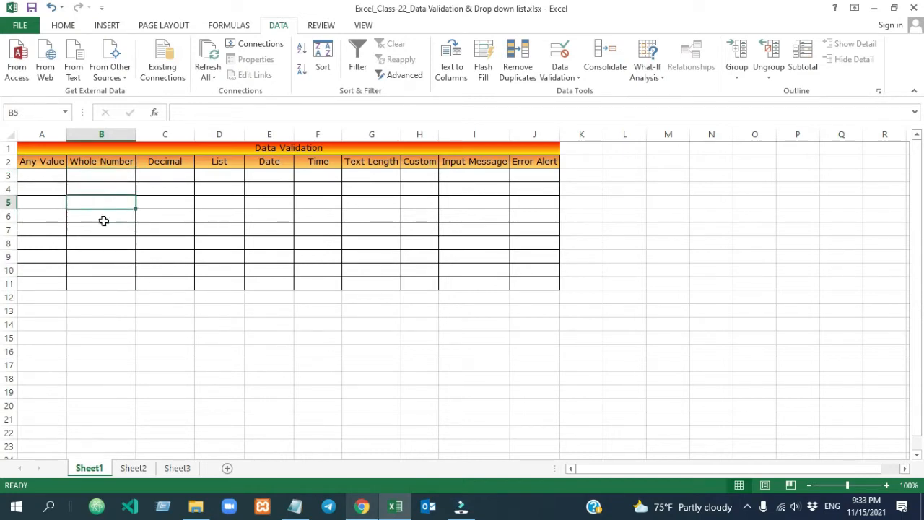
pyautogui.click(101, 187)
pyautogui.write('12')
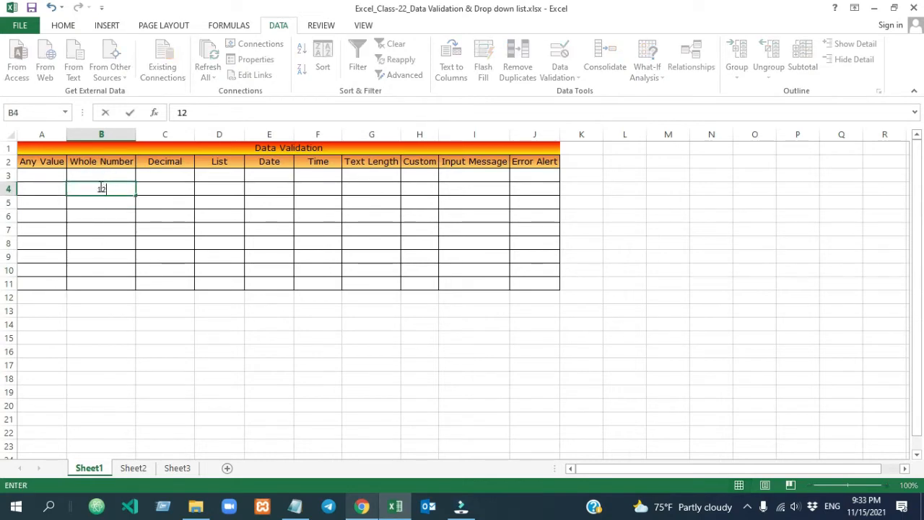
pyautogui.click(244, 255)
pyautogui.click(403, 291)
pyautogui.write('1')
pyautogui.click(308, 245)
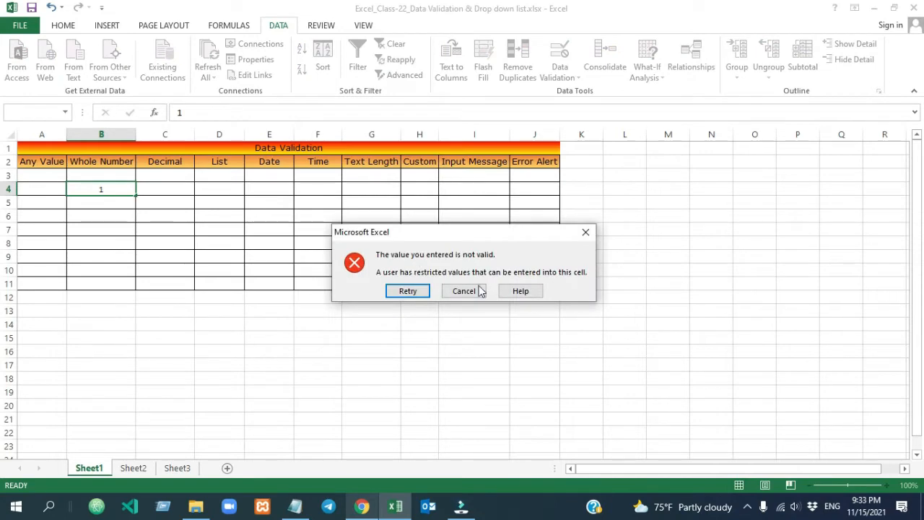
pyautogui.click(468, 289)
# In B5, 15 is rejected and 16 is accepted
pyautogui.click(113, 204)
pyautogui.write('15')
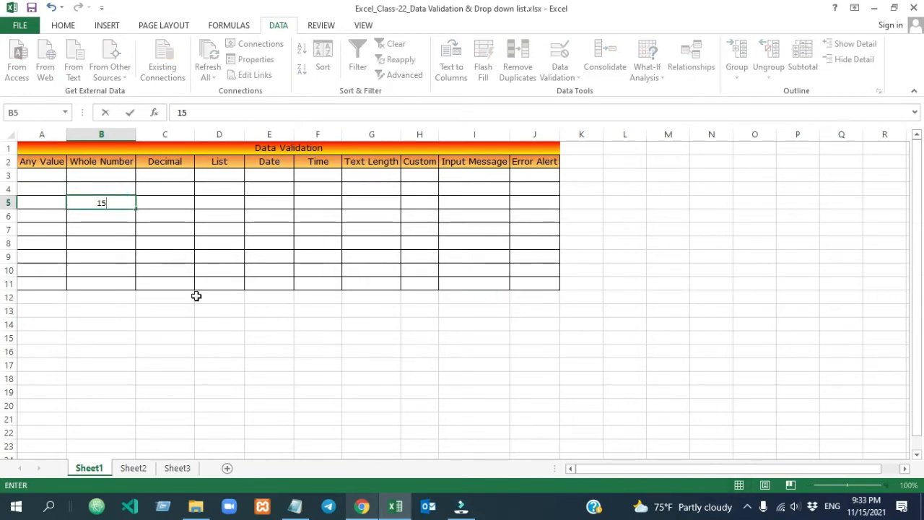
pyautogui.click(196, 295)
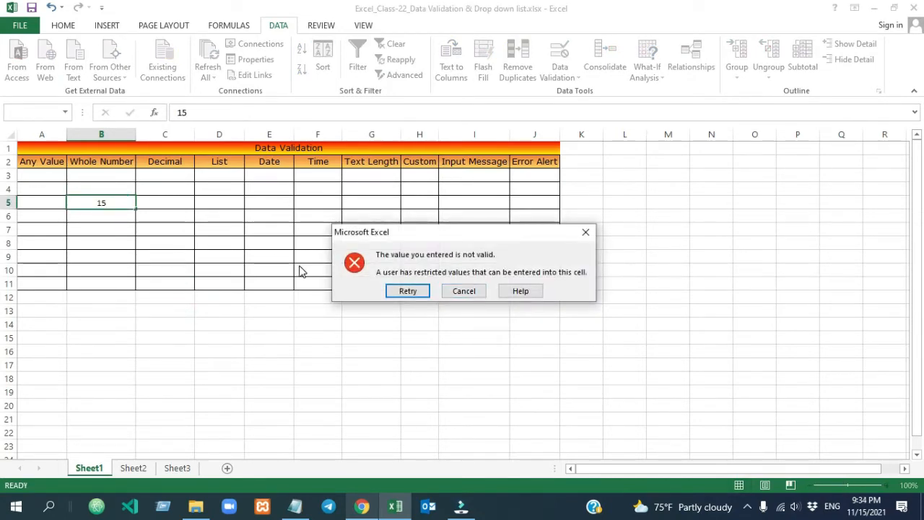
pyautogui.click(464, 292)
pyautogui.write('16')
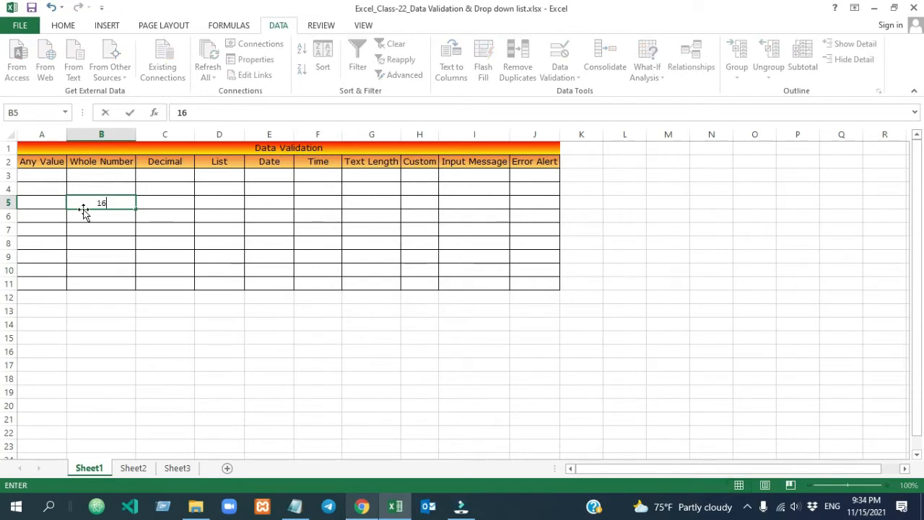
pyautogui.click(238, 281)
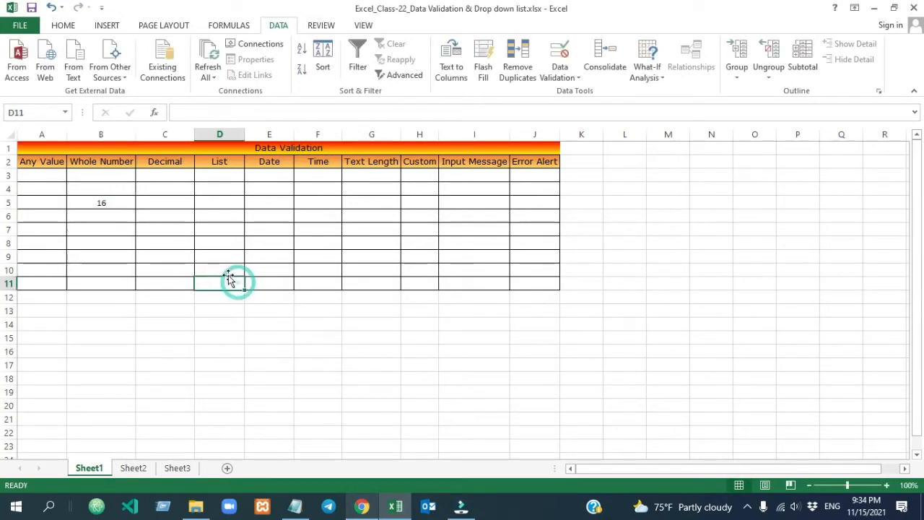
# Enter 1000 in B6 and 2000 in B7, then clear B3:B11
pyautogui.click(106, 223)
pyautogui.write('1000')
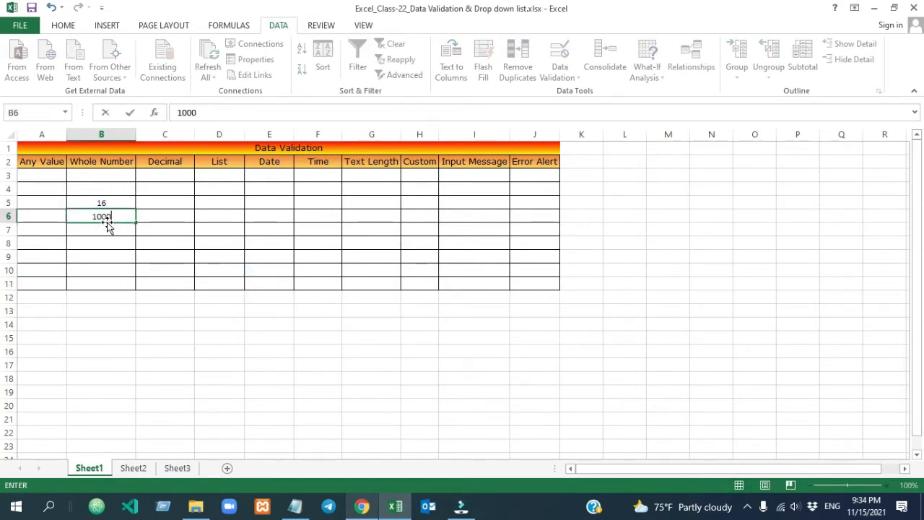
pyautogui.click(250, 296)
pyautogui.click(101, 229)
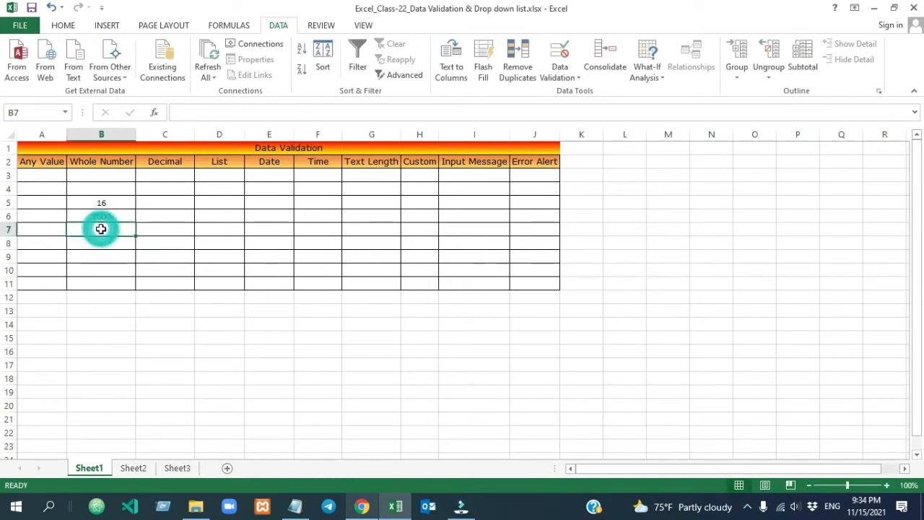
pyautogui.write('2')
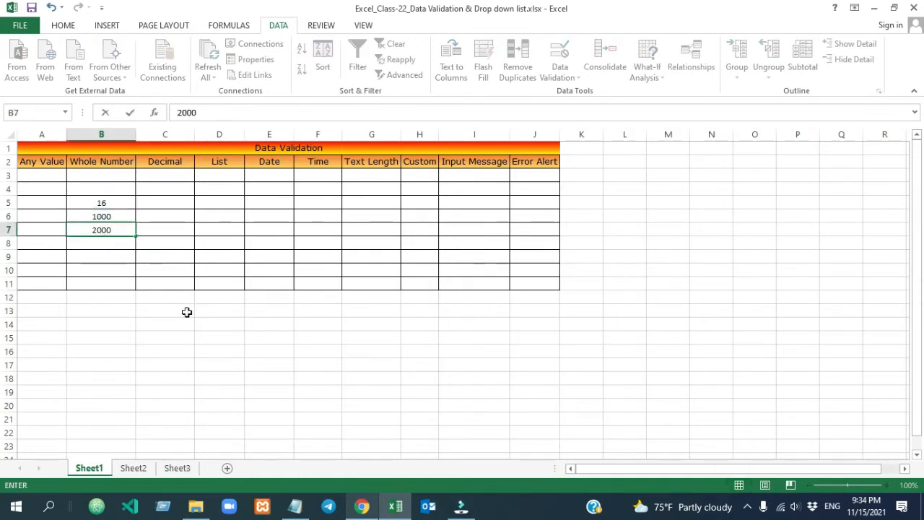
pyautogui.write('000')
pyautogui.click(182, 306)
pyautogui.moveTo(112, 180); pyautogui.dragTo(110, 285)
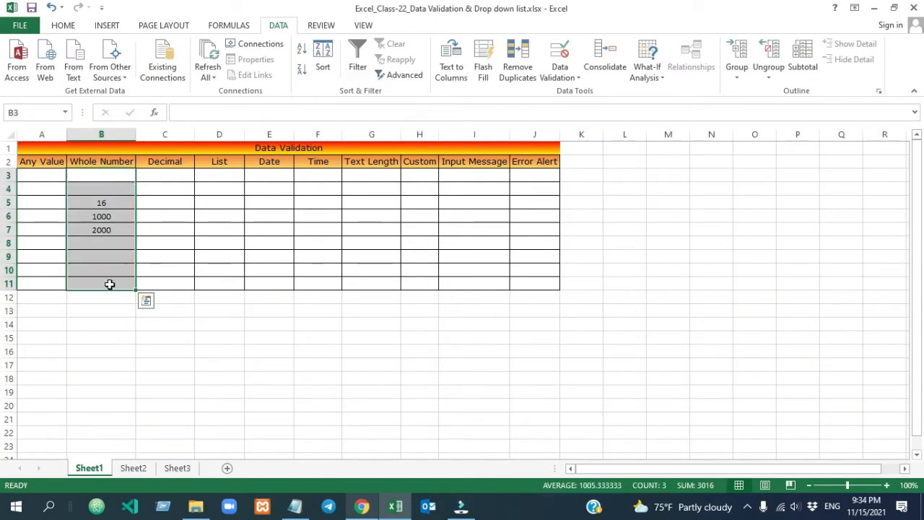
pyautogui.press('Delete')
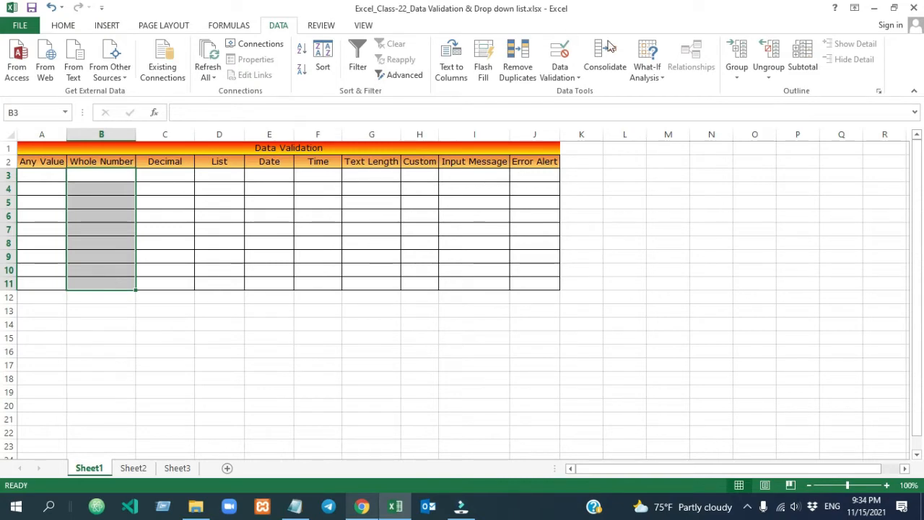
pyautogui.click(571, 67)
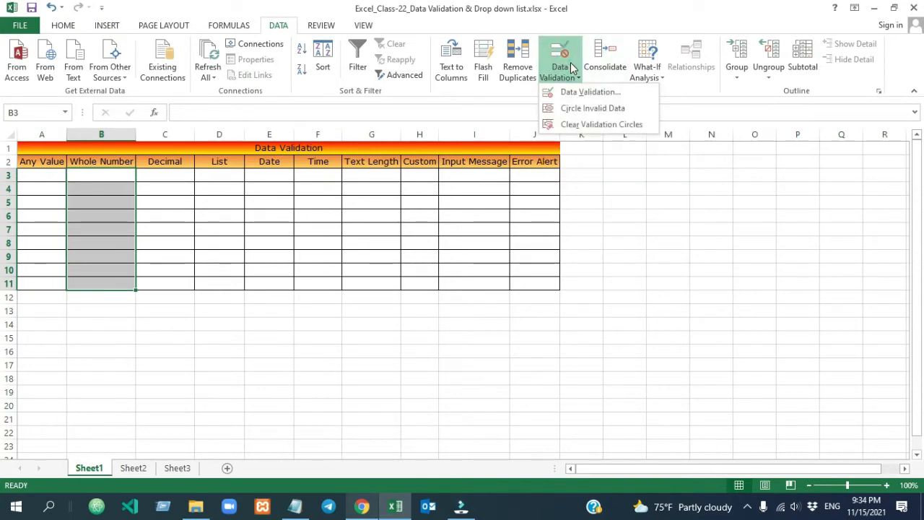
pyautogui.click(586, 91)
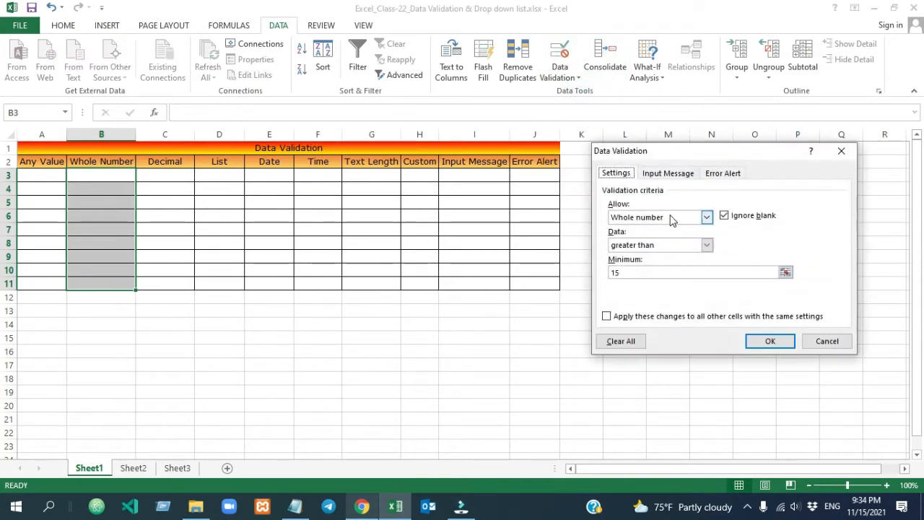
pyautogui.click(708, 245)
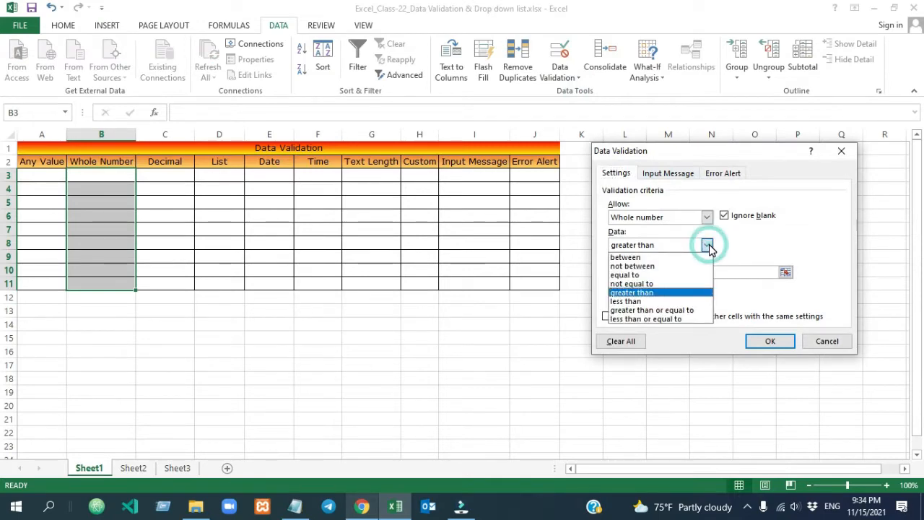
pyautogui.click(657, 302)
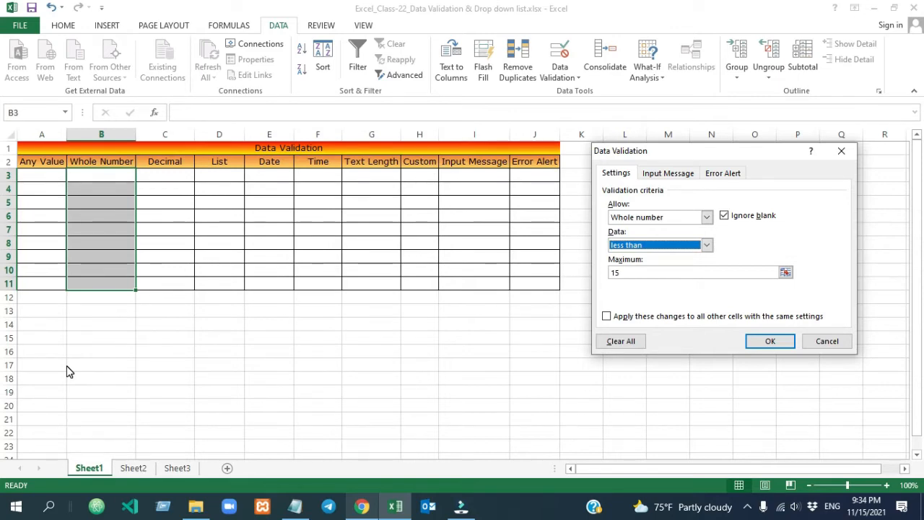
pyautogui.click(707, 244)
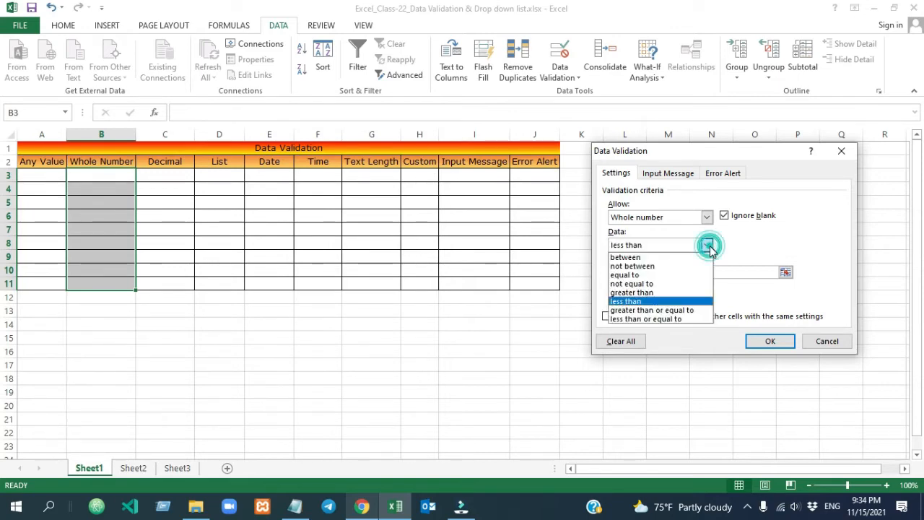
pyautogui.click(684, 312)
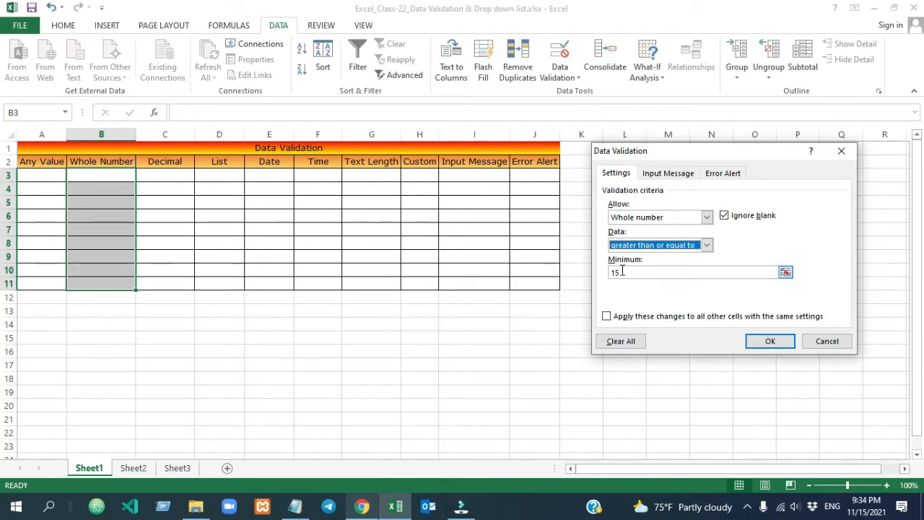
pyautogui.click(707, 245)
pyautogui.click(692, 321)
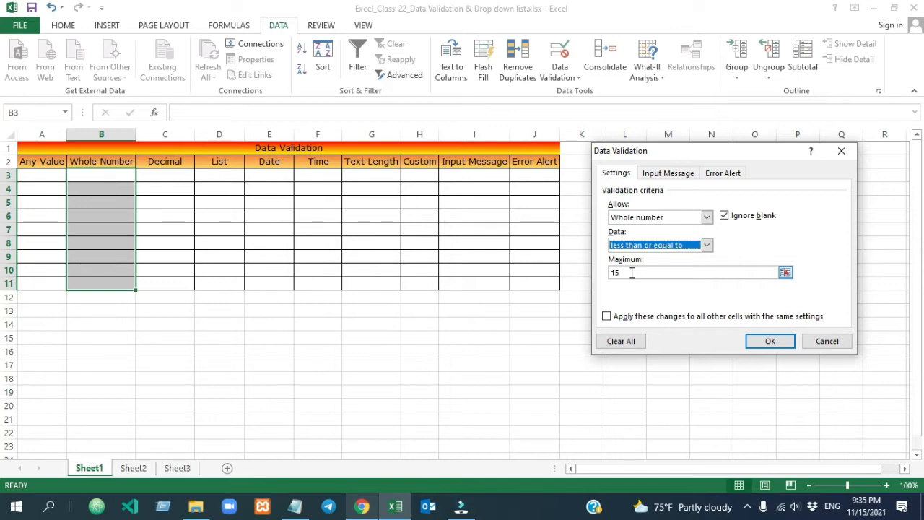
pyautogui.click(707, 246)
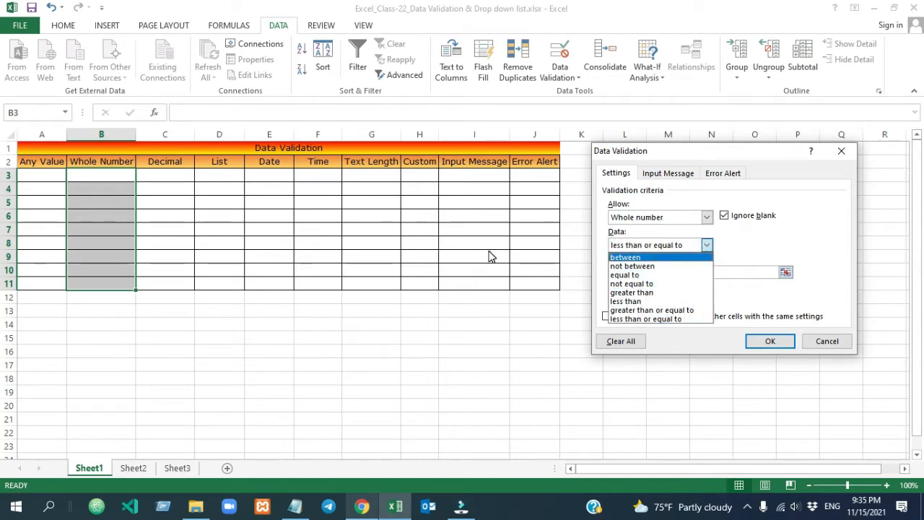
pyautogui.click(707, 217)
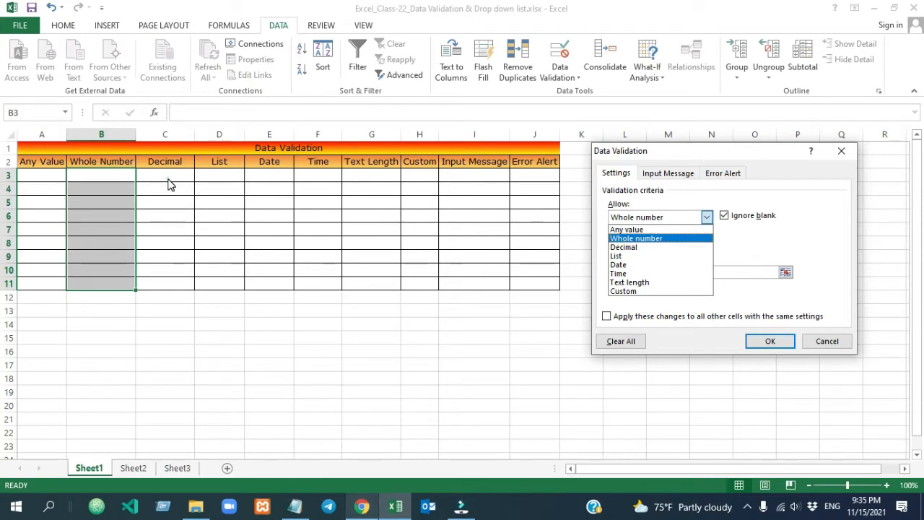
pyautogui.press('Down')
pyautogui.press('Down')
pyautogui.press('Down')
pyautogui.press('Down')
pyautogui.press('Down')
pyautogui.press('Up')
pyautogui.press('Up')
pyautogui.press('Up')
pyautogui.press('Up')
pyautogui.press('Up')
pyautogui.press('Escape')
pyautogui.press('Escape')
pyautogui.moveTo(172, 172); pyautogui.dragTo(176, 282)
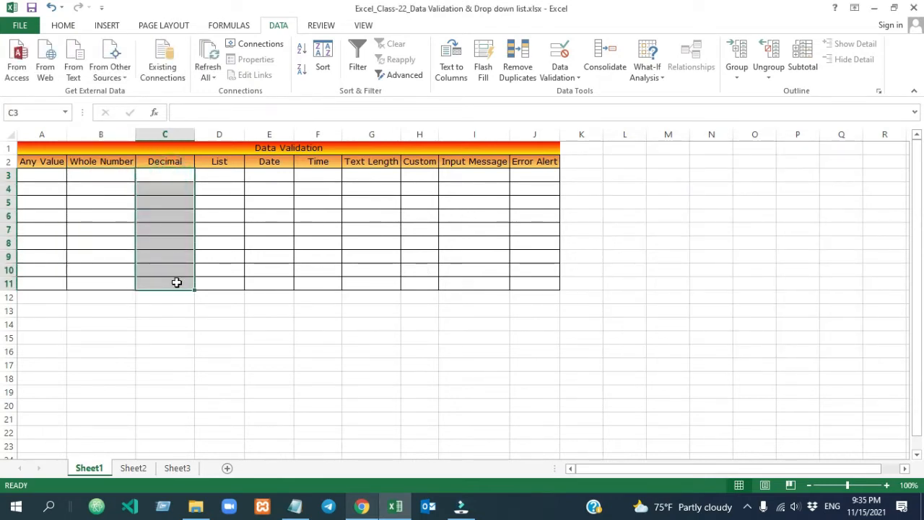
# Set the C3:C11 validation rule to Decimal equal to 1.5
pyautogui.click(564, 72)
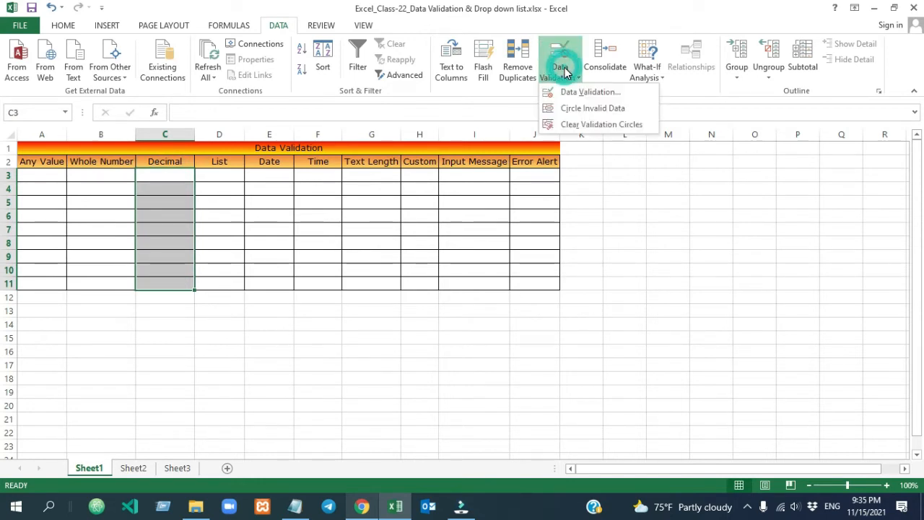
pyautogui.click(590, 92)
pyautogui.click(707, 216)
pyautogui.click(679, 246)
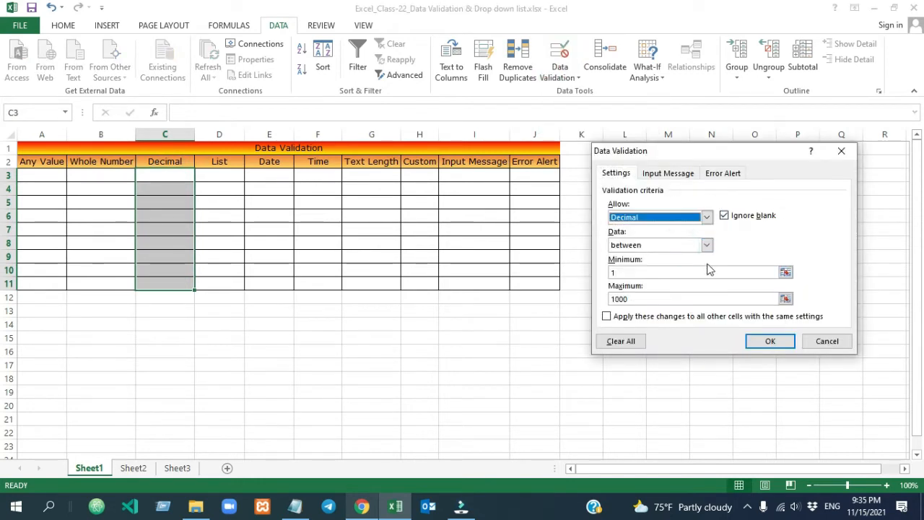
pyautogui.click(707, 245)
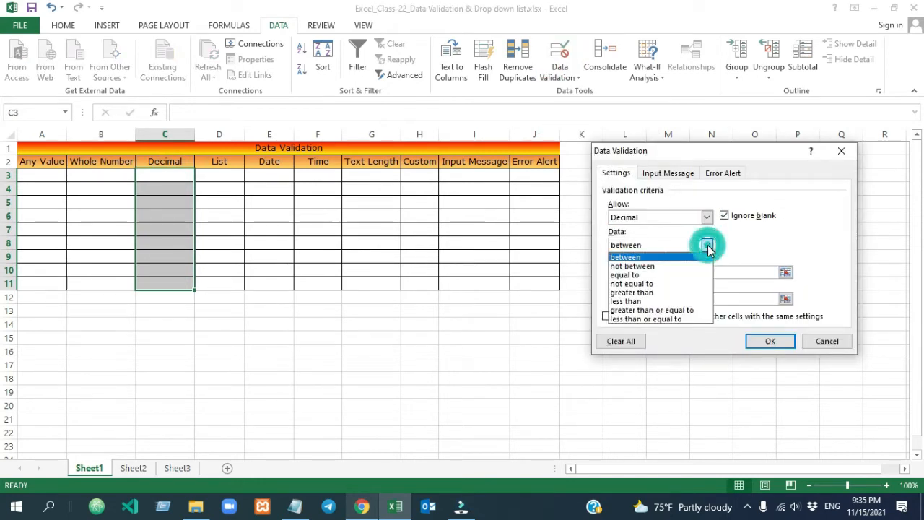
pyautogui.click(676, 274)
pyautogui.click(645, 274)
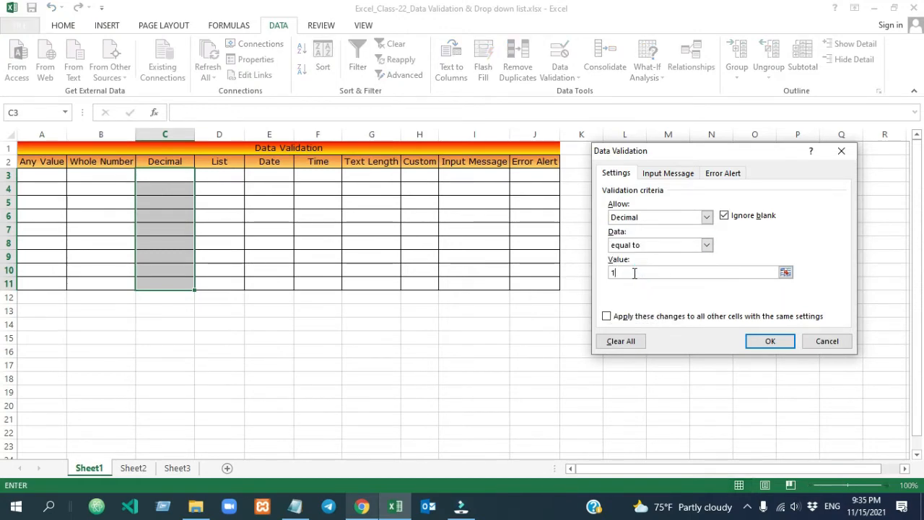
pyautogui.write('.5')
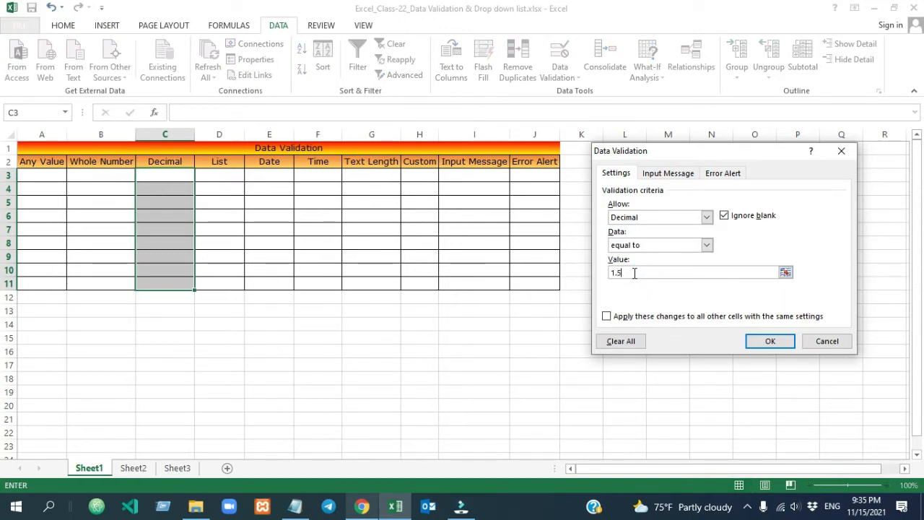
pyautogui.click(785, 343)
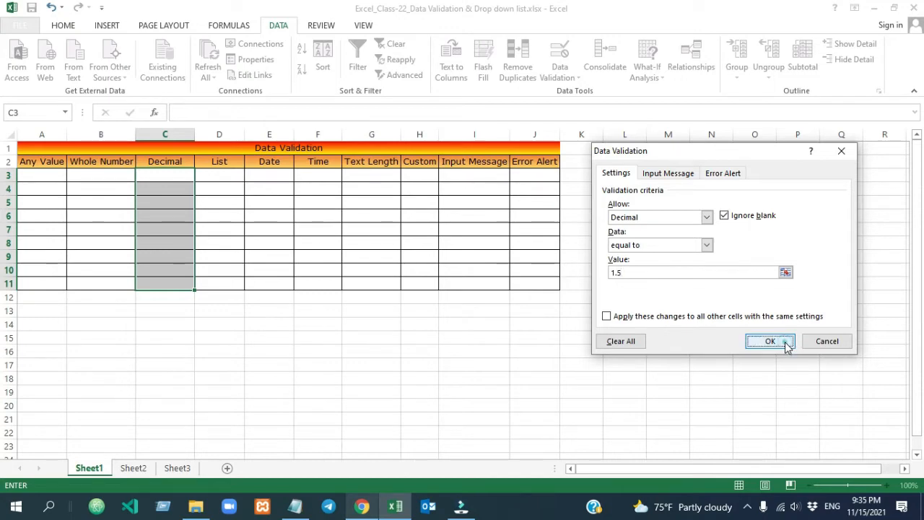
# Enter 1.5 in C3, then confirm 2.5 is rejected and cancel the error
pyautogui.click(160, 175)
pyautogui.write('1.5')
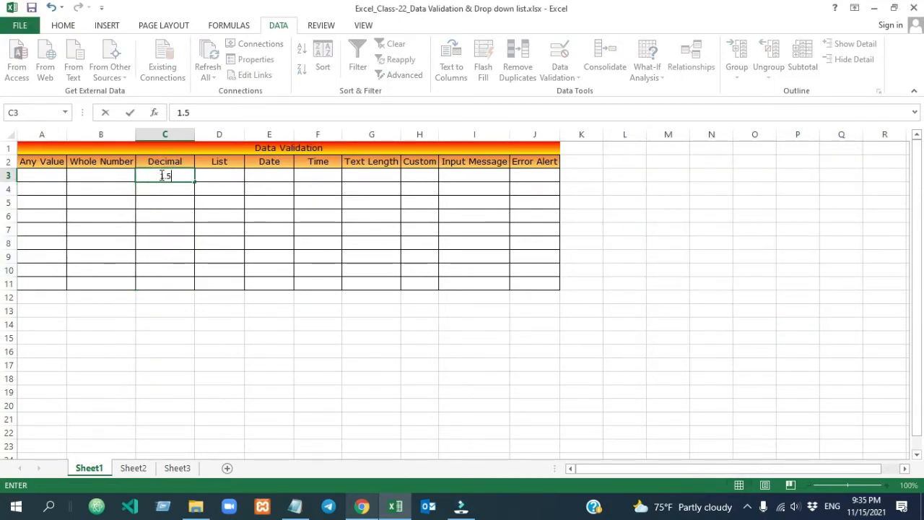
pyautogui.click(245, 247)
pyautogui.click(171, 175)
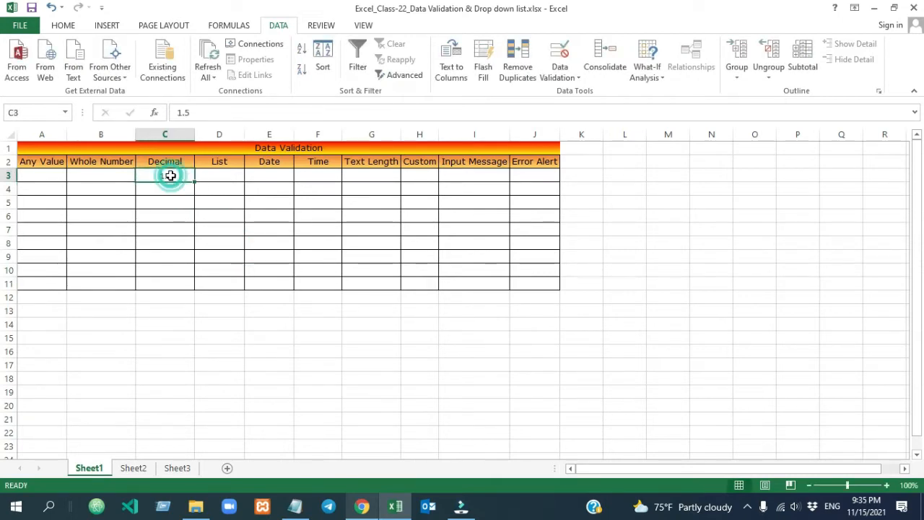
pyautogui.write('2.5')
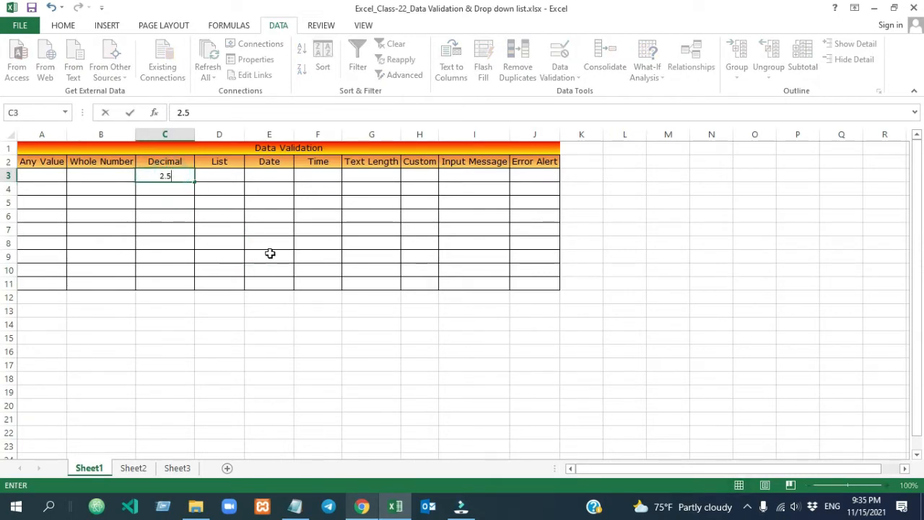
pyautogui.click(270, 253)
pyautogui.click(464, 291)
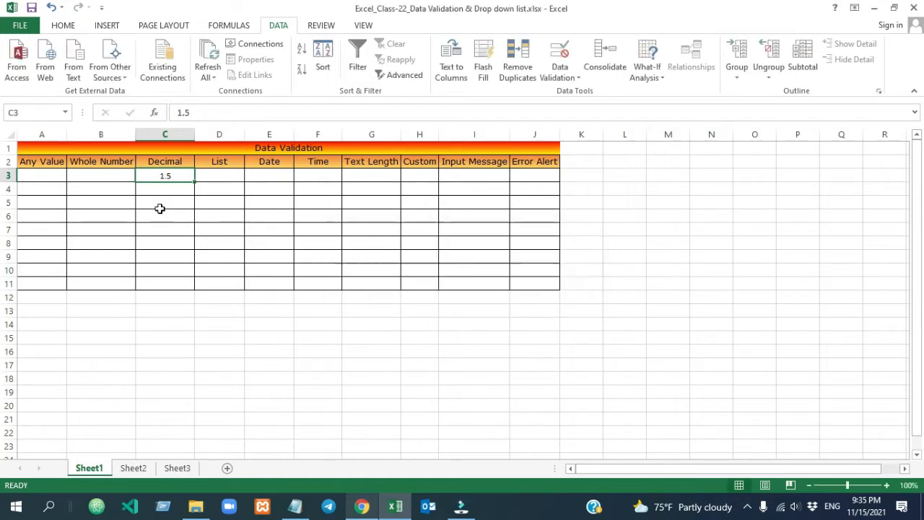
pyautogui.moveTo(219, 177); pyautogui.dragTo(228, 279)
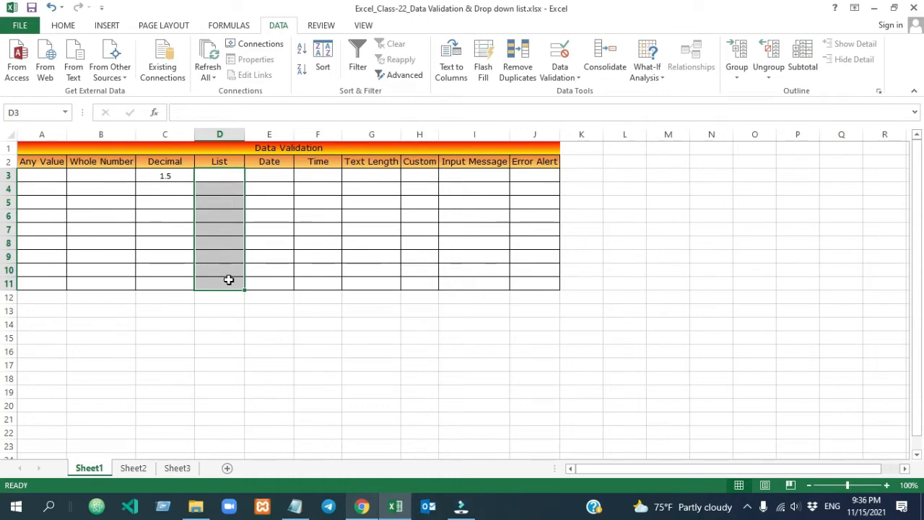
# Give D3:D11 a List validation with source Fruit,Vegetable,Water
pyautogui.click(165, 179)
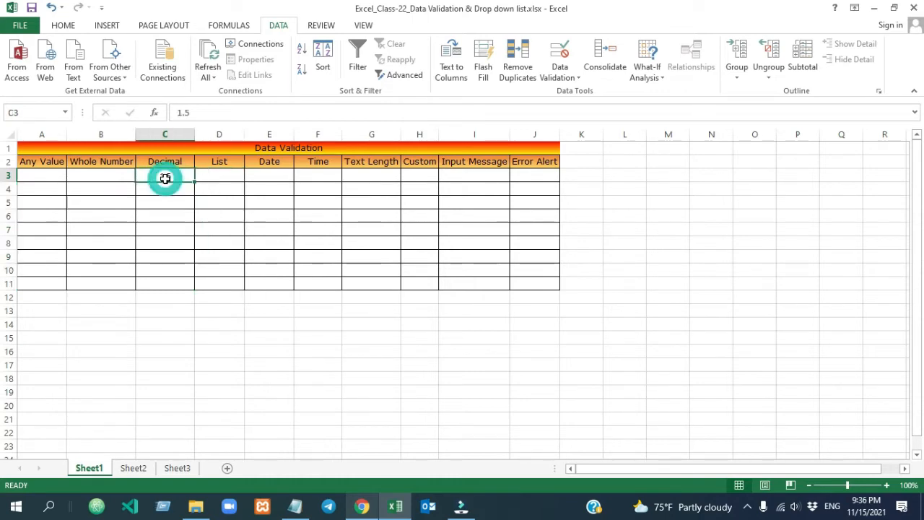
pyautogui.moveTo(218, 180); pyautogui.dragTo(222, 283)
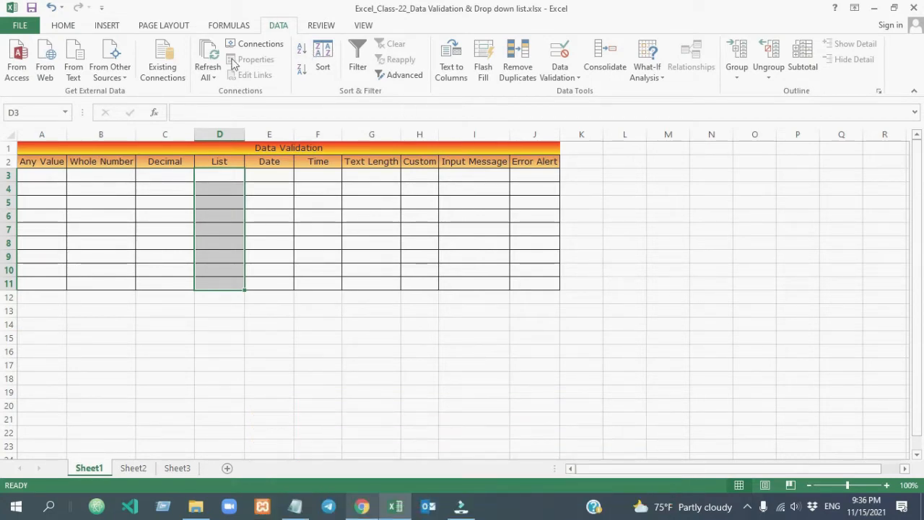
pyautogui.click(582, 91)
pyautogui.click(707, 216)
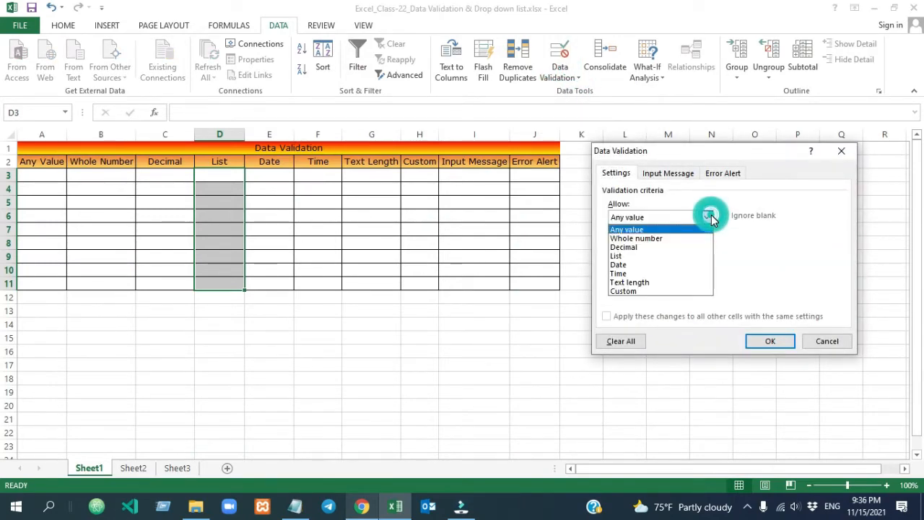
pyautogui.click(663, 257)
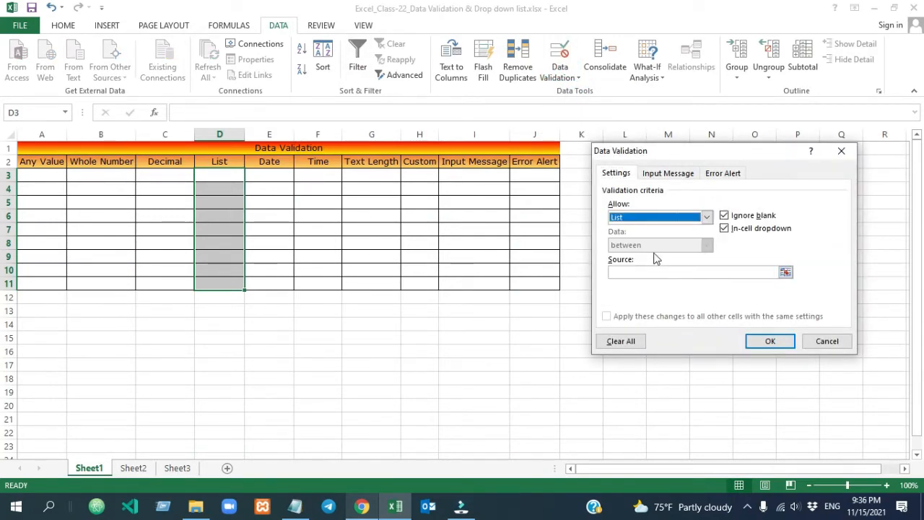
pyautogui.click(658, 273)
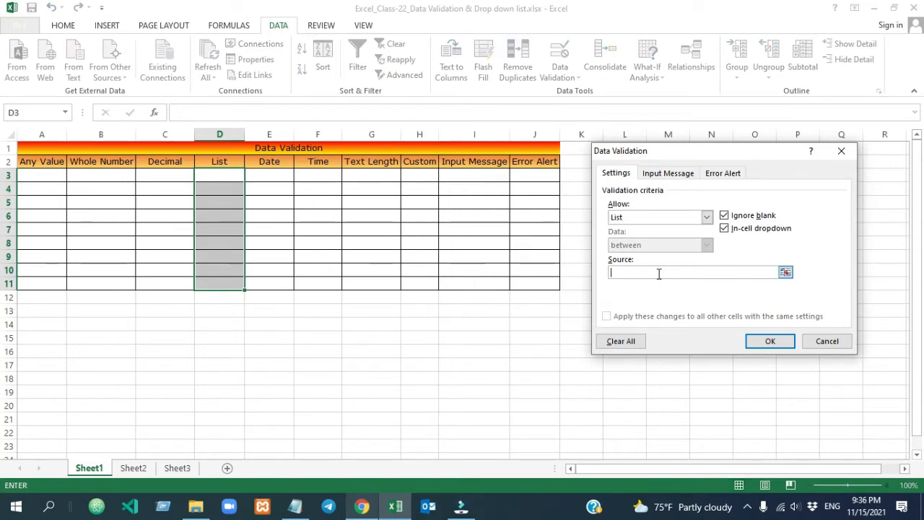
pyautogui.write('Fruit')
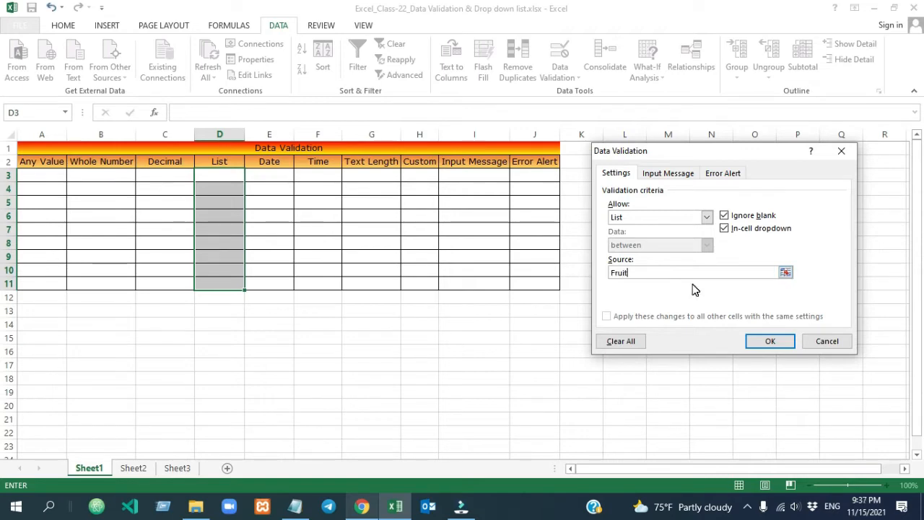
pyautogui.write(',Vegetable,Water')
# Apply the list rule and check the drop-downs in D3, D6, D9 and D11
pyautogui.click(767, 342)
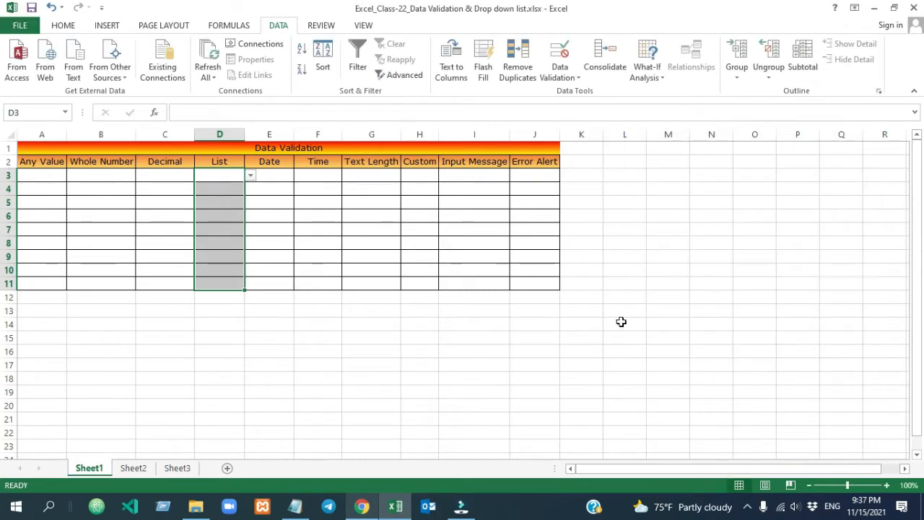
pyautogui.click(375, 341)
pyautogui.click(224, 175)
pyautogui.click(221, 214)
pyautogui.click(220, 254)
pyautogui.click(220, 283)
pyautogui.click(220, 182)
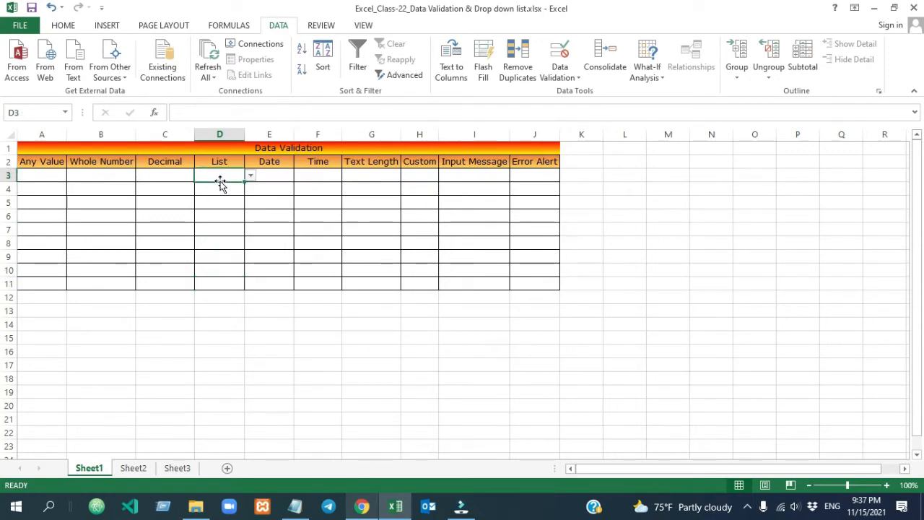
pyautogui.click(220, 217)
pyautogui.click(219, 251)
# Pick Fruit in D6, Vegetable in D7 and Water in D9, then clear D3:D11
pyautogui.click(221, 218)
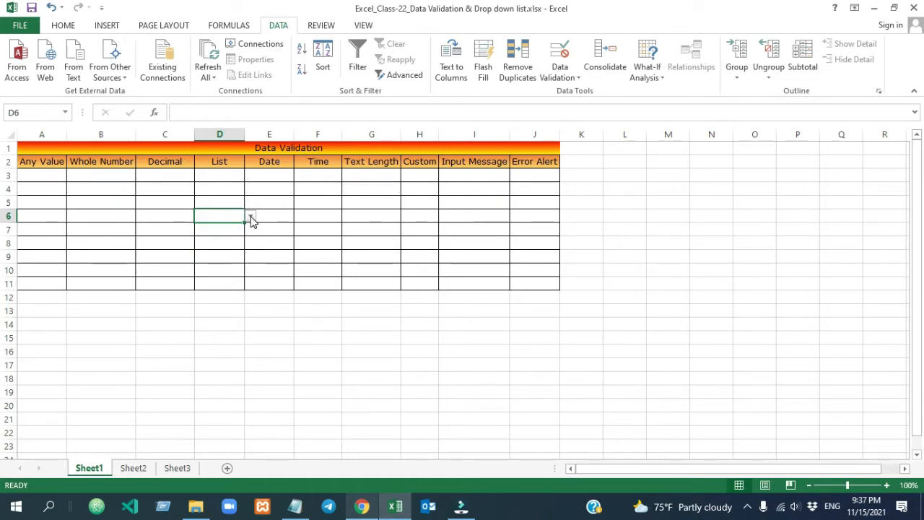
pyautogui.click(250, 218)
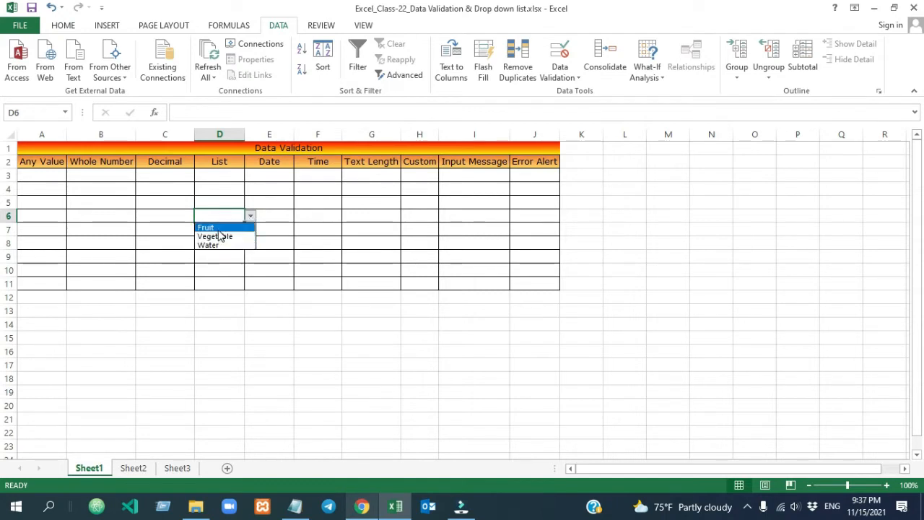
pyautogui.click(218, 228)
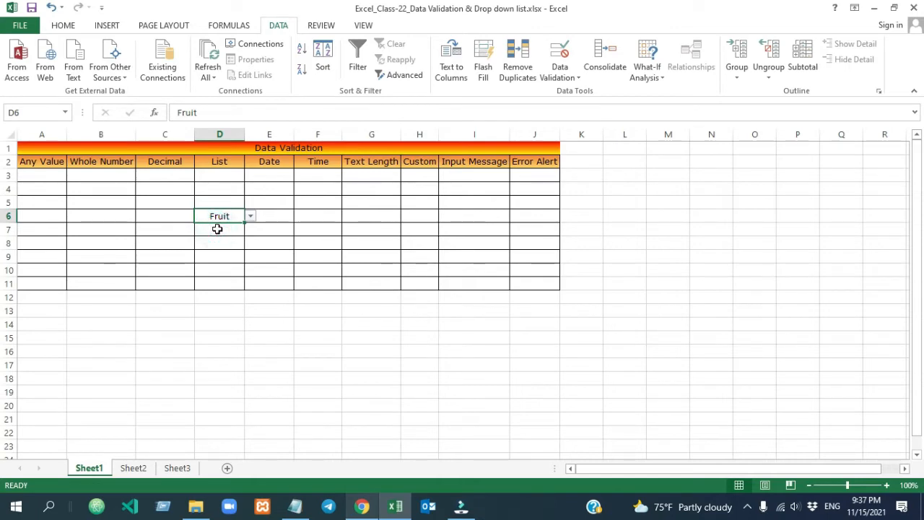
pyautogui.click(227, 230)
pyautogui.click(250, 230)
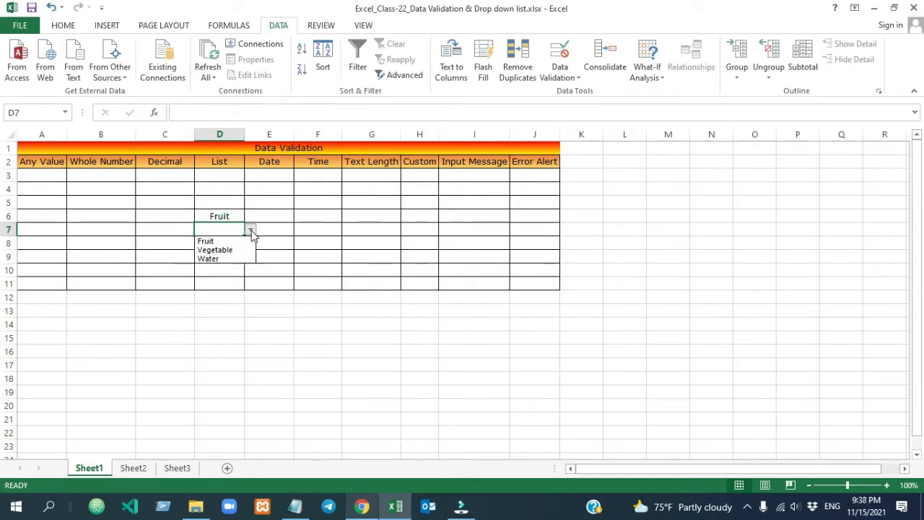
pyautogui.click(231, 250)
pyautogui.click(224, 255)
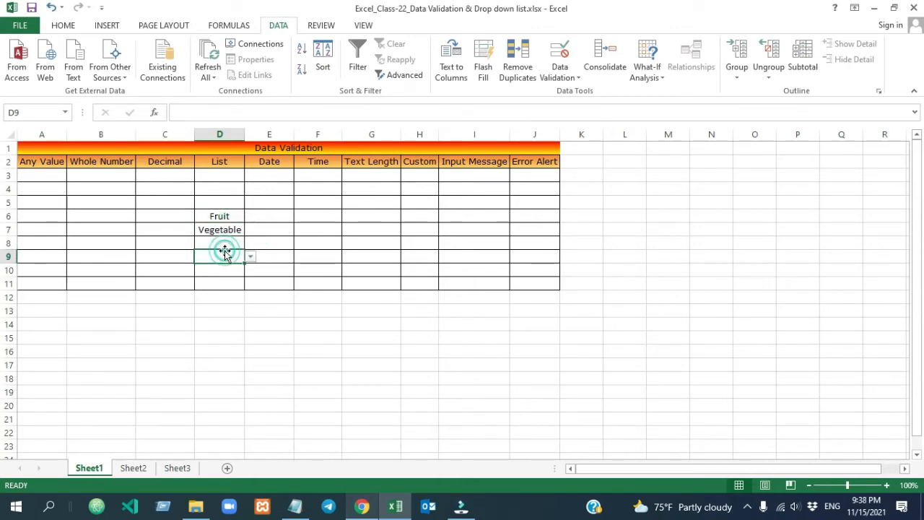
pyautogui.click(250, 257)
pyautogui.click(216, 285)
pyautogui.click(315, 257)
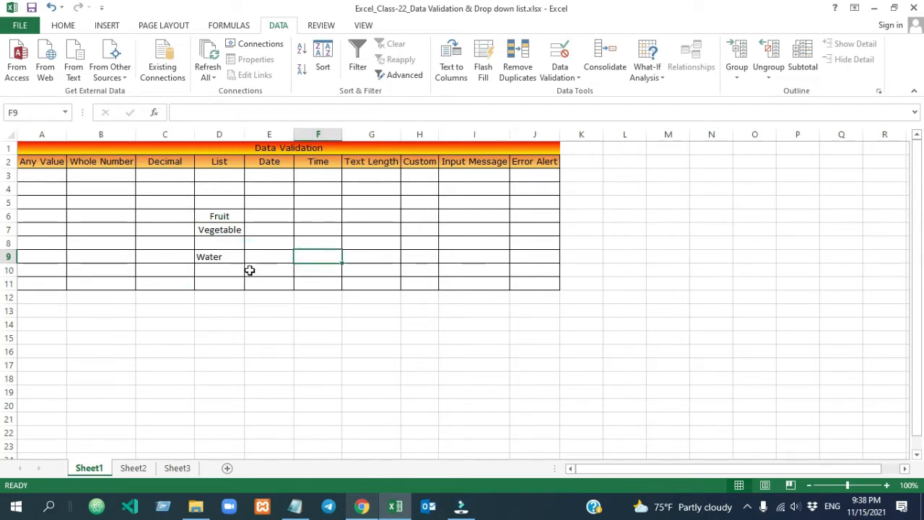
pyautogui.moveTo(220, 175); pyautogui.dragTo(228, 280)
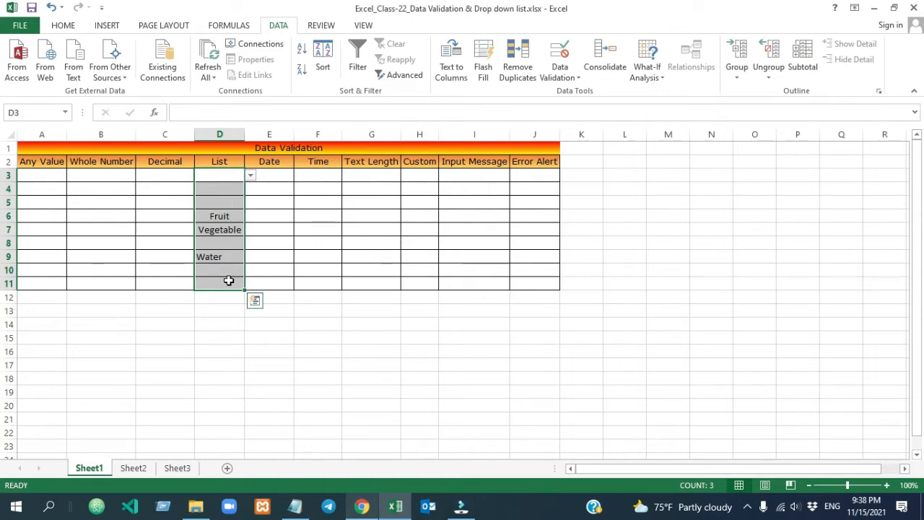
pyautogui.press('Delete')
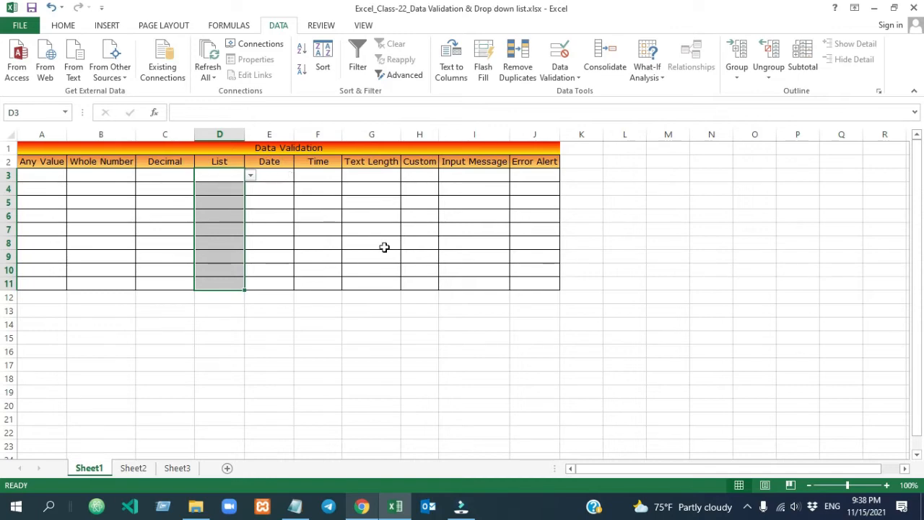
# Enter Fruit, Vegetable, Water, Meat, Rice and Chicken in Sheet2 cells A1:A6
pyautogui.click(135, 468)
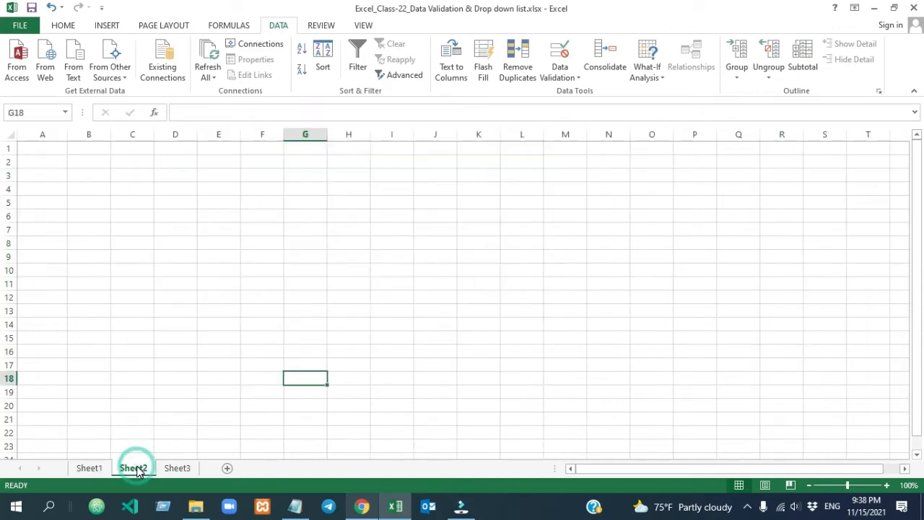
pyautogui.click(45, 153)
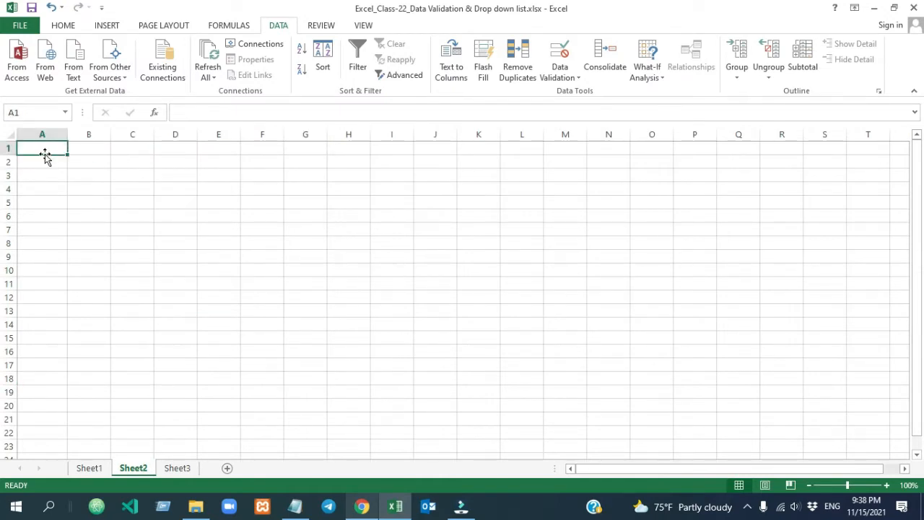
pyautogui.write('Fruit')
pyautogui.press('Return')
pyautogui.write('Vegetable')
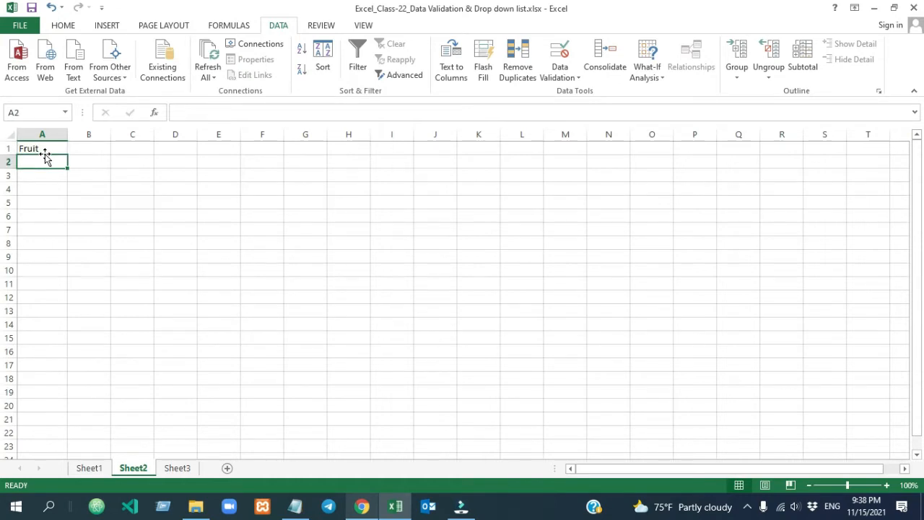
pyautogui.press('Return')
pyautogui.write('Water')
pyautogui.press('Return')
pyautogui.write('Meat')
pyautogui.press('Return')
pyautogui.write('Rice')
pyautogui.press('Return')
pyautogui.write('Chicken')
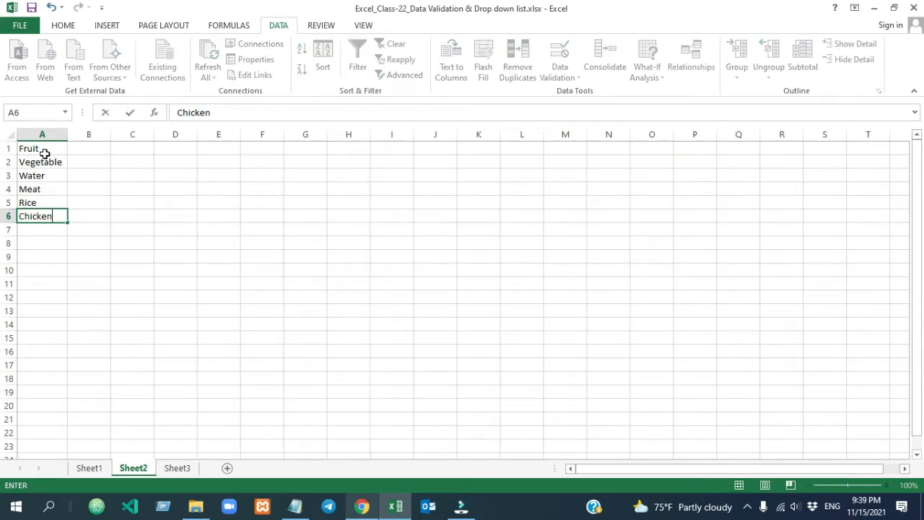
pyautogui.click(103, 269)
pyautogui.moveTo(49, 154); pyautogui.dragTo(44, 216)
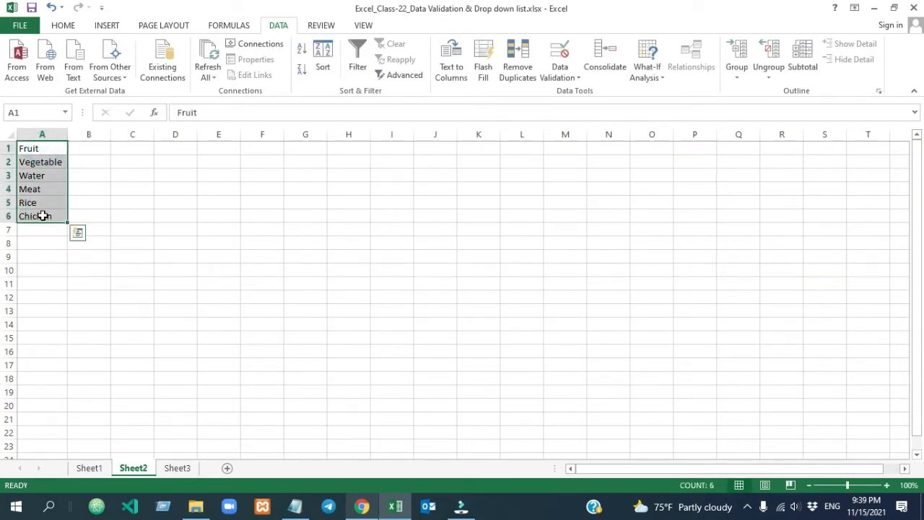
# Change the D3:D11 list validation source to Sheet2!$A$1:$A$6
pyautogui.click(88, 468)
pyautogui.moveTo(227, 174); pyautogui.dragTo(224, 280)
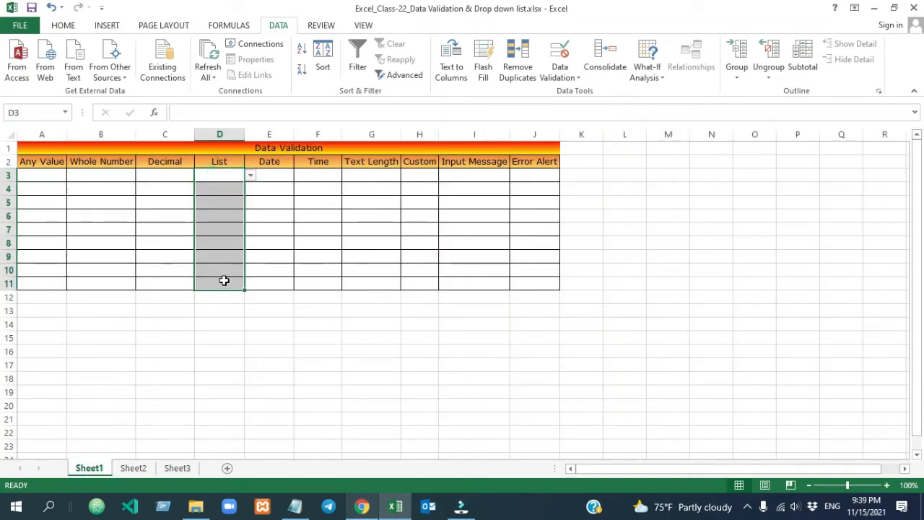
pyautogui.click(137, 468)
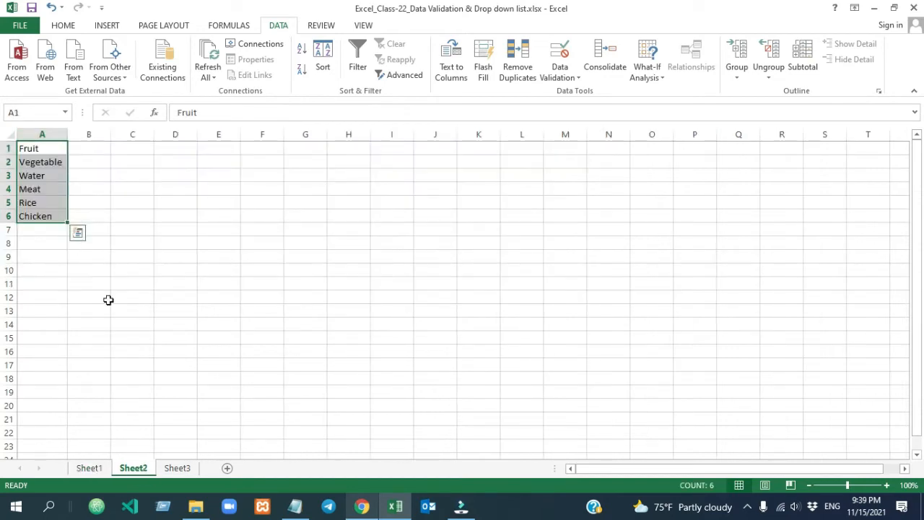
pyautogui.click(88, 468)
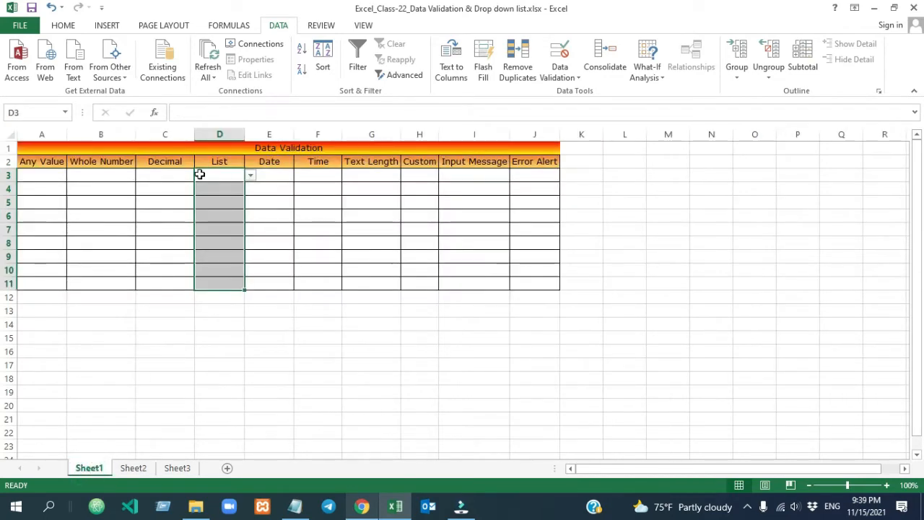
pyautogui.click(555, 78)
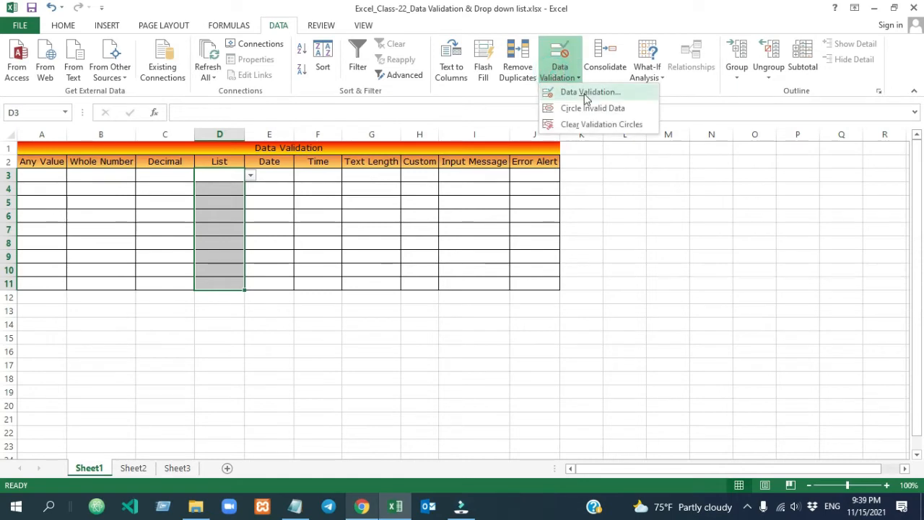
pyautogui.click(563, 92)
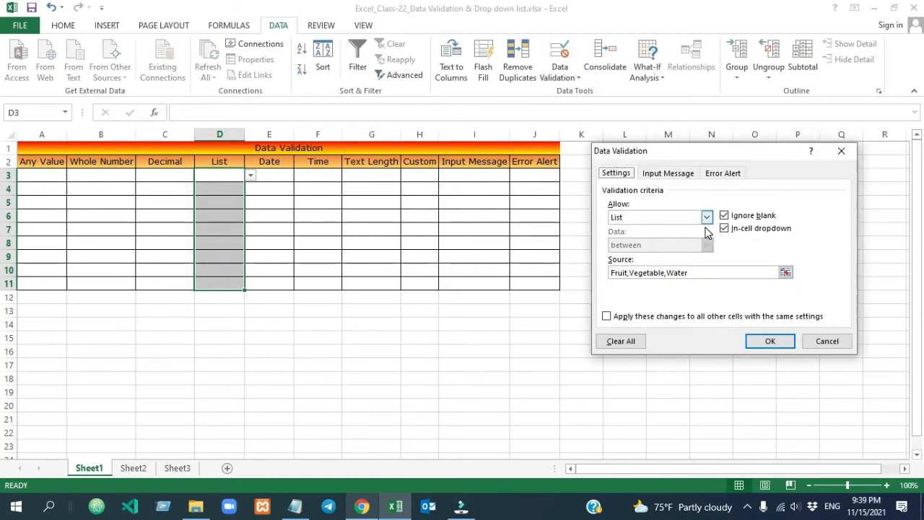
pyautogui.click(786, 273)
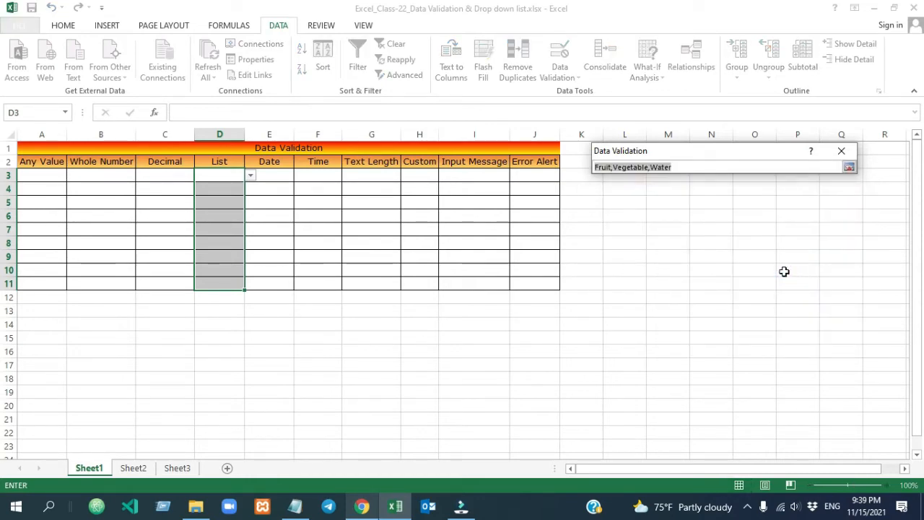
pyautogui.click(135, 469)
pyautogui.click(135, 470)
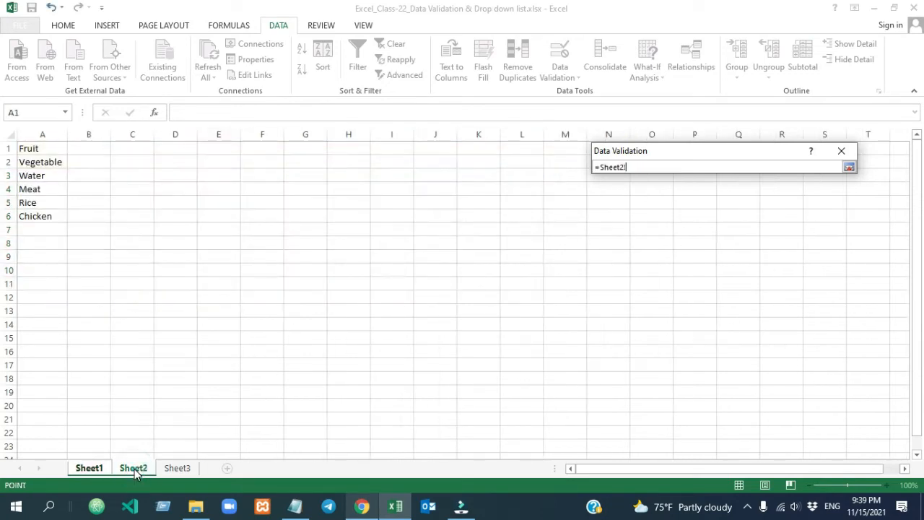
pyautogui.click(43, 148)
pyautogui.moveTo(44, 154); pyautogui.dragTo(43, 214)
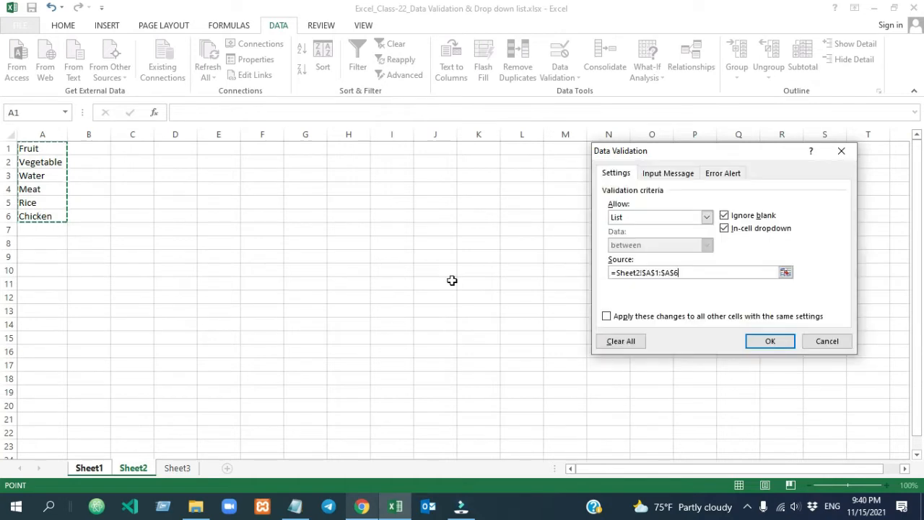
pyautogui.click(776, 342)
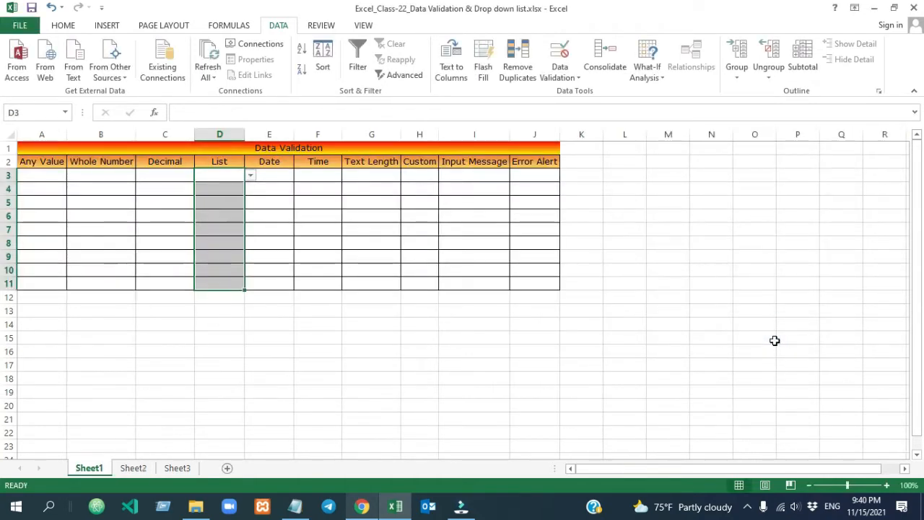
pyautogui.click(373, 417)
pyautogui.click(221, 174)
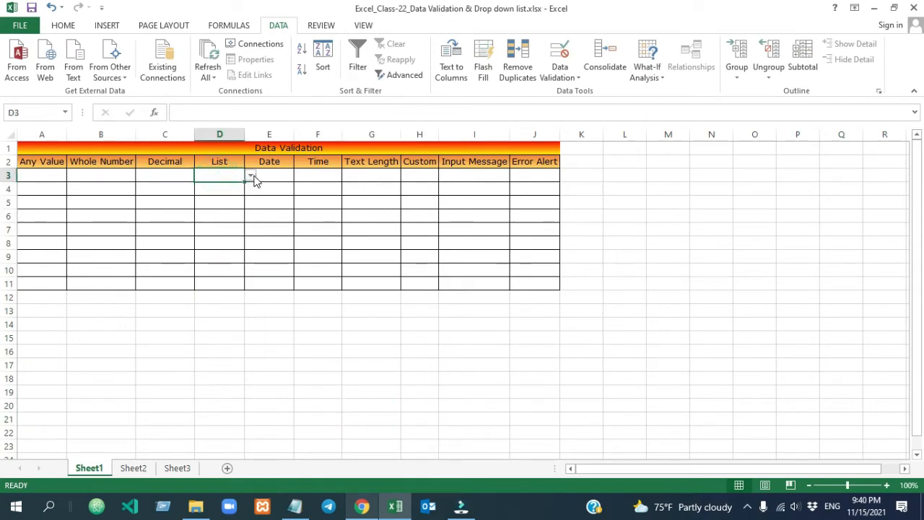
pyautogui.click(250, 176)
pyautogui.click(133, 468)
pyautogui.click(133, 468)
pyautogui.click(89, 468)
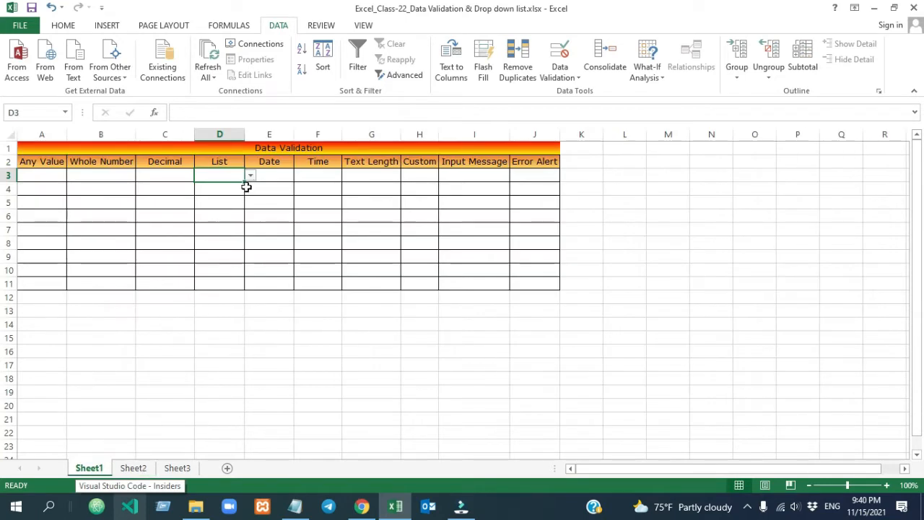
pyautogui.click(250, 176)
pyautogui.press('Escape')
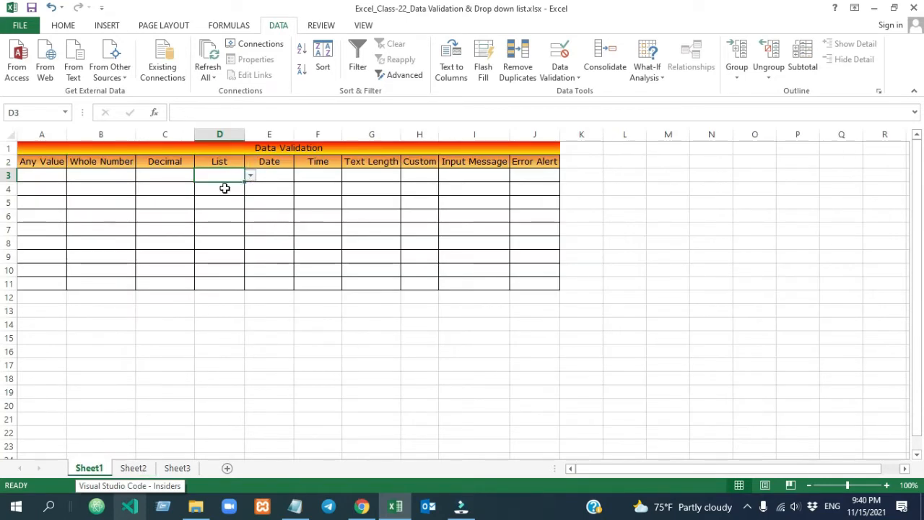
pyautogui.click(223, 188)
pyautogui.click(132, 468)
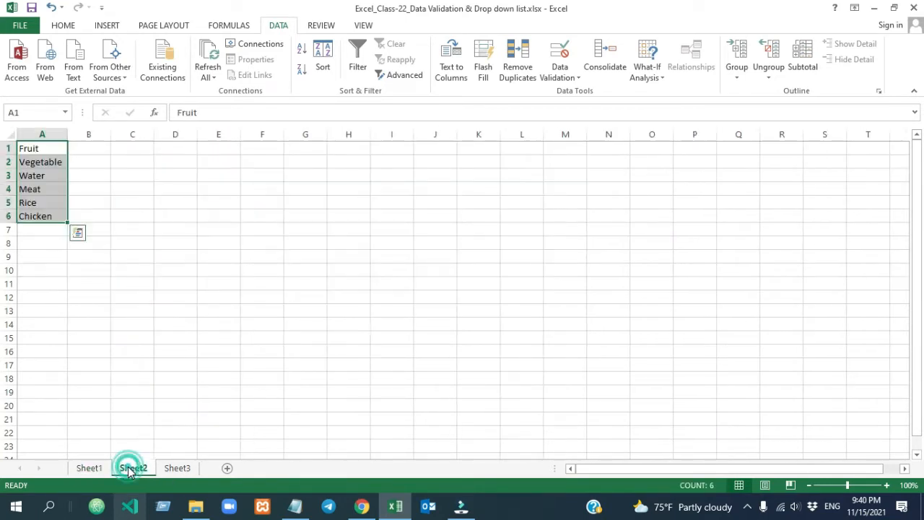
pyautogui.click(44, 146)
pyautogui.moveTo(43, 147); pyautogui.dragTo(41, 213)
pyautogui.click(90, 468)
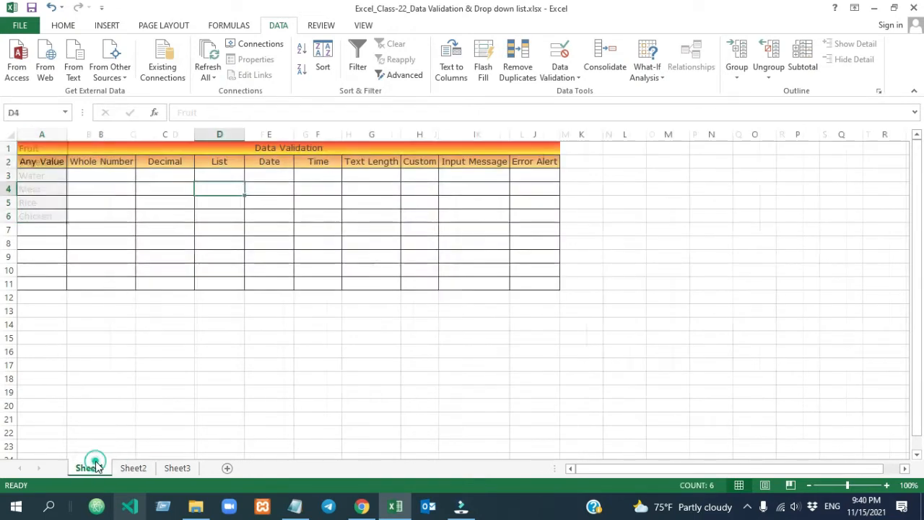
pyautogui.click(663, 262)
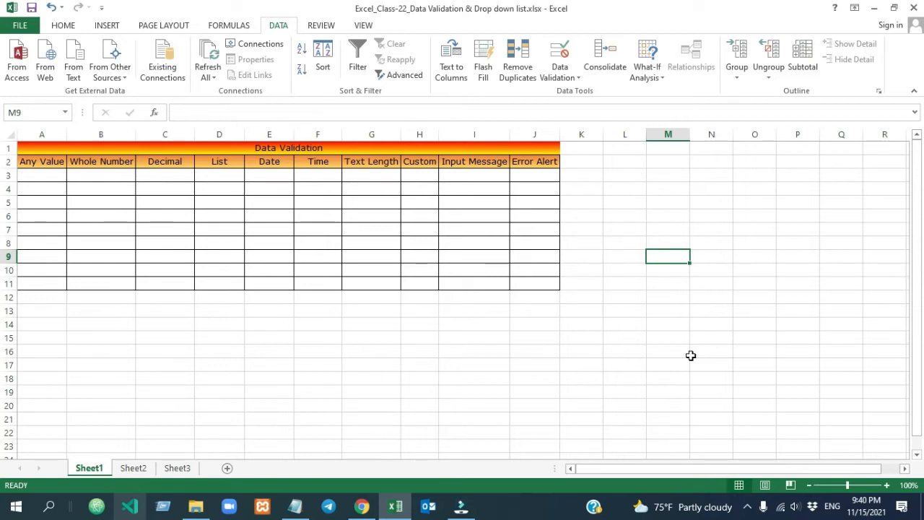
pyautogui.click(228, 175)
pyautogui.moveTo(228, 175); pyautogui.dragTo(224, 277)
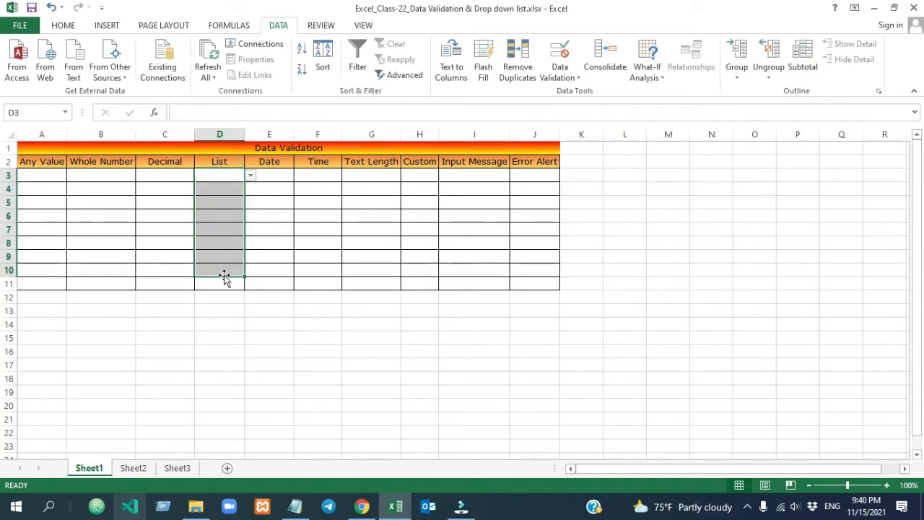
# Give E3:E11 a Date between rule from 11/15/2021 to 12/31/2021
pyautogui.click(282, 177)
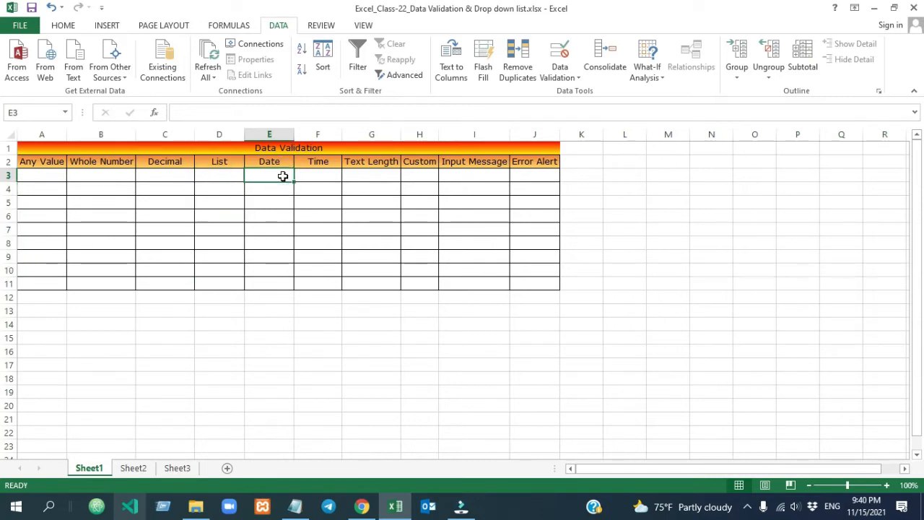
pyautogui.moveTo(280, 174); pyautogui.dragTo(279, 279)
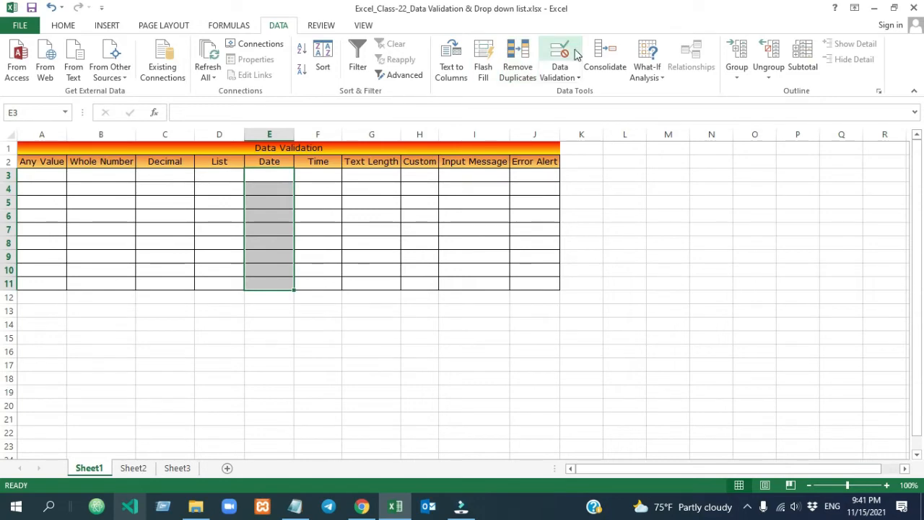
pyautogui.click(561, 66)
pyautogui.click(707, 217)
pyautogui.click(644, 263)
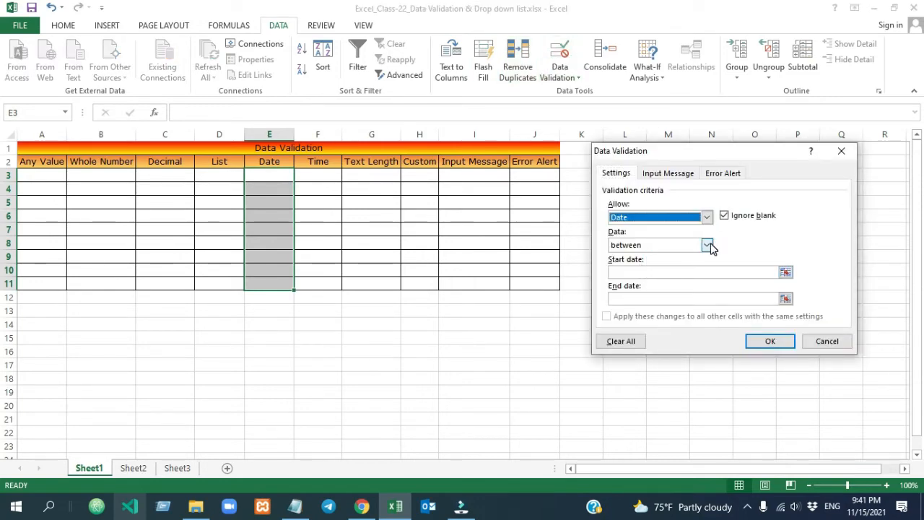
pyautogui.click(708, 245)
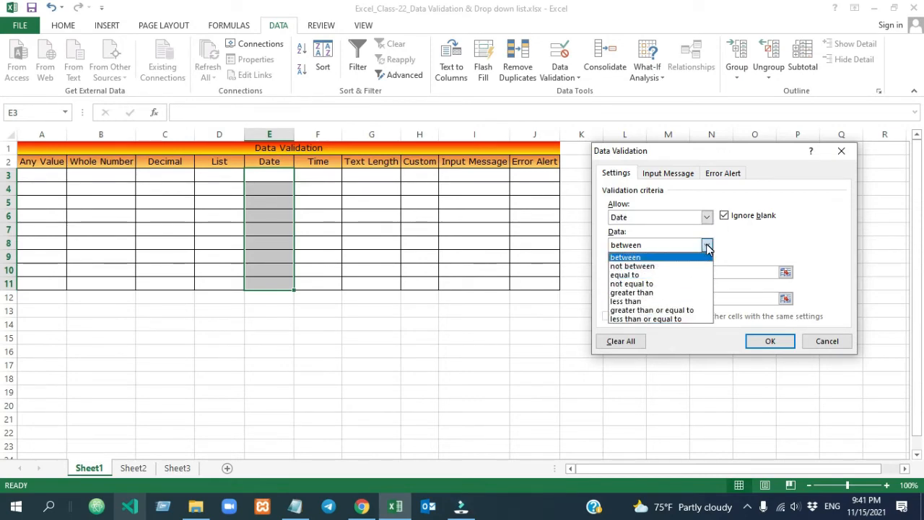
pyautogui.click(686, 258)
pyautogui.click(628, 272)
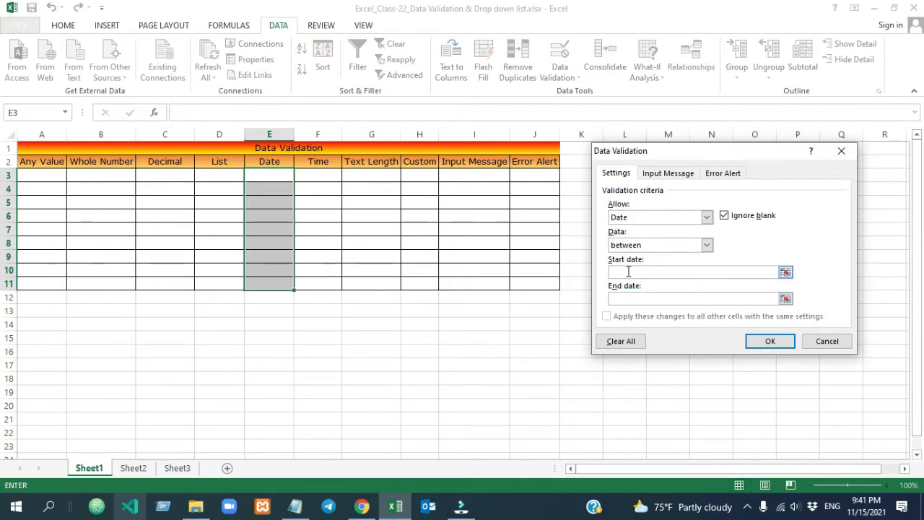
pyautogui.click(630, 301)
pyautogui.click(626, 270)
pyautogui.write('11/15/2021')
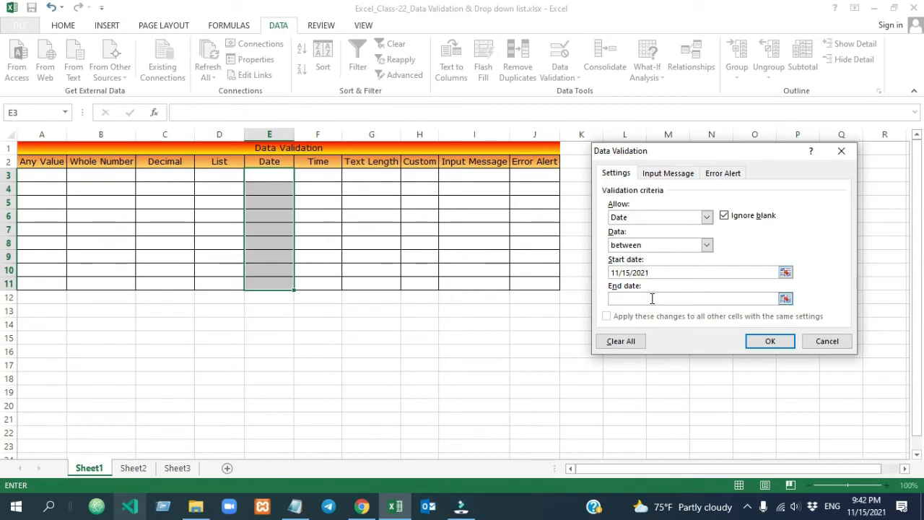
pyautogui.click(638, 298)
pyautogui.write('12/31/2021')
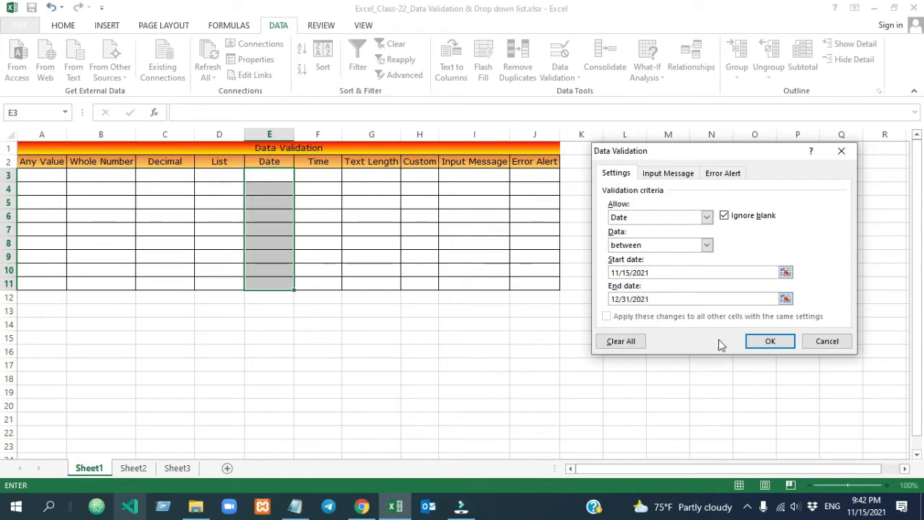
pyautogui.click(770, 343)
pyautogui.click(260, 179)
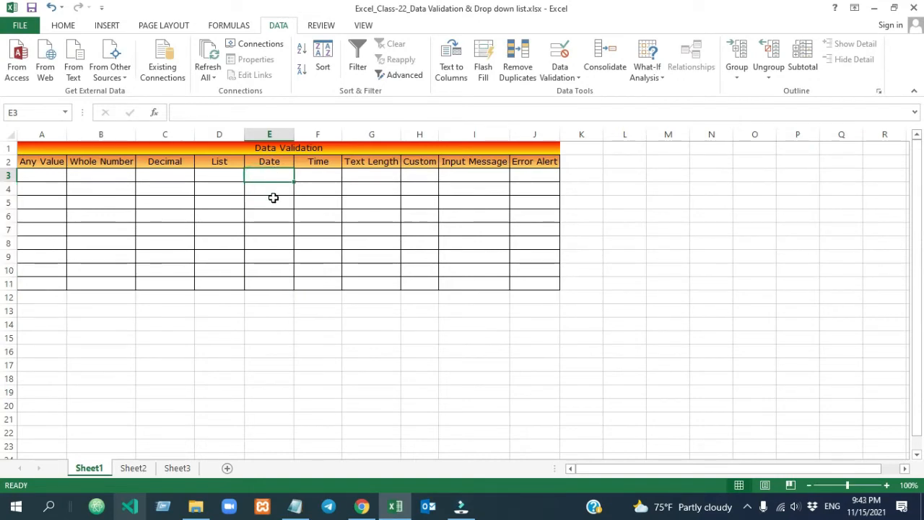
# Enter the valid test dates 15 nov 21 in E3 and 31 dec 21 in E4
pyautogui.moveTo(273, 199); pyautogui.dragTo(270, 275)
pyautogui.click(265, 176)
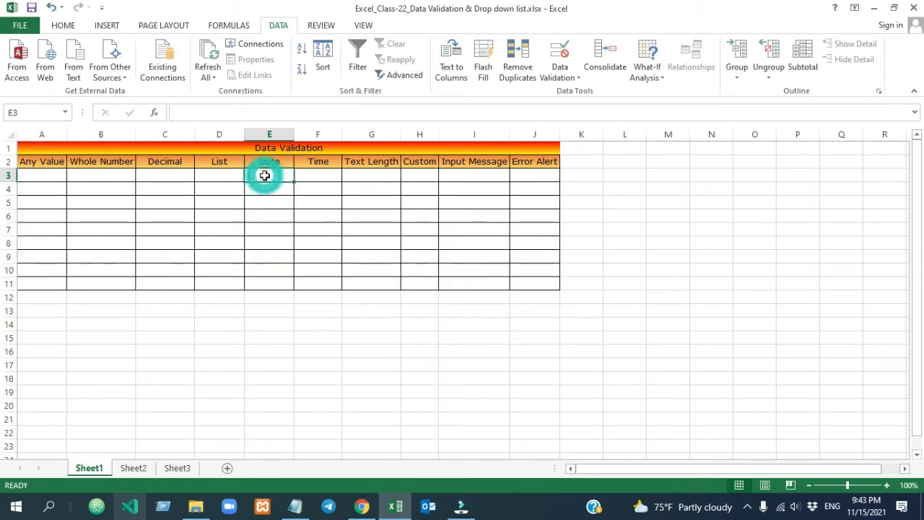
pyautogui.write('15 nov 21')
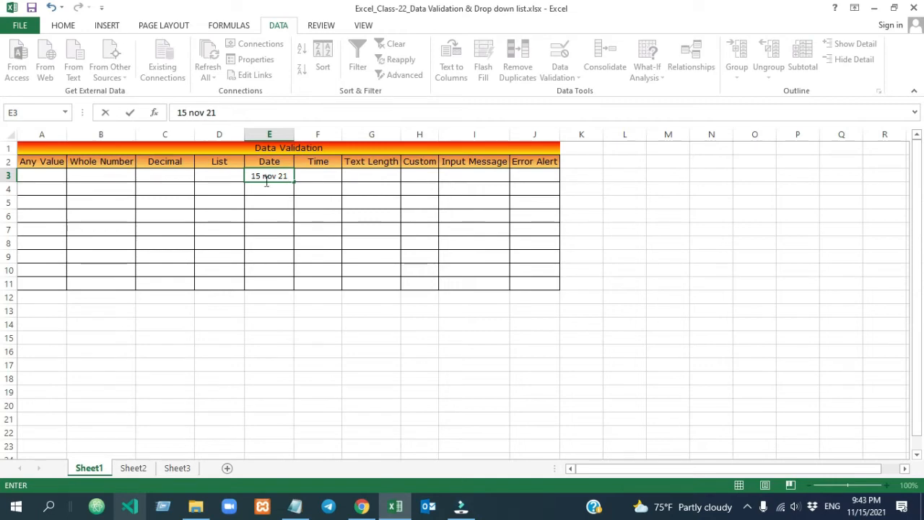
pyautogui.press('Return')
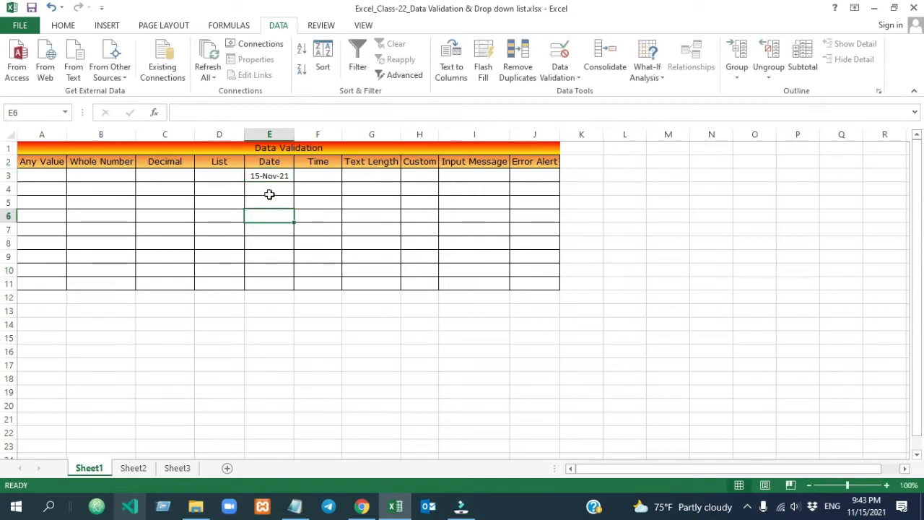
pyautogui.click(268, 187)
pyautogui.write('31')
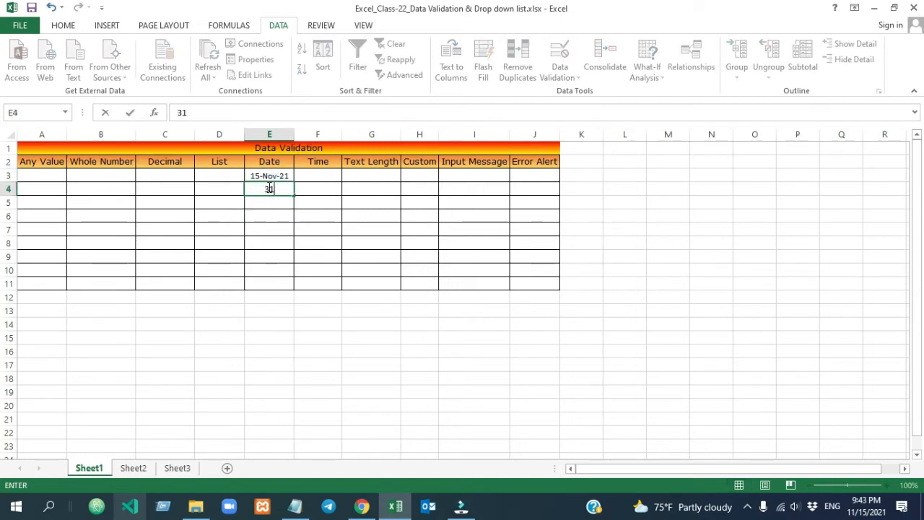
pyautogui.write(' dec 21')
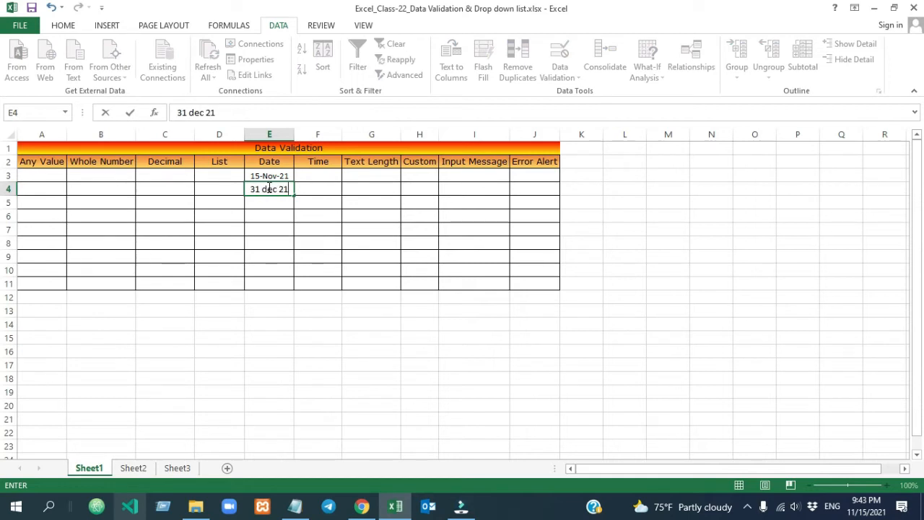
pyautogui.click(289, 241)
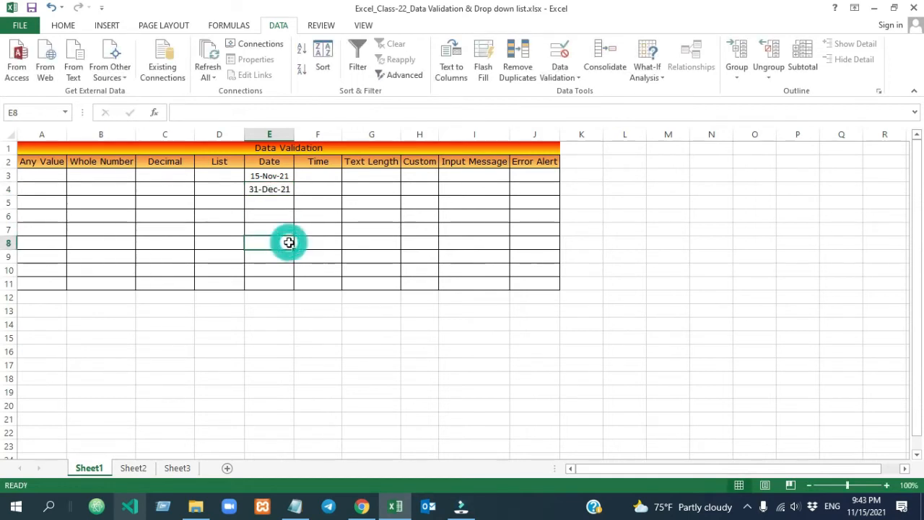
# Enter 1 jan 22 in E5, cancel the rejection error, then select F3
pyautogui.click(271, 204)
pyautogui.write('1')
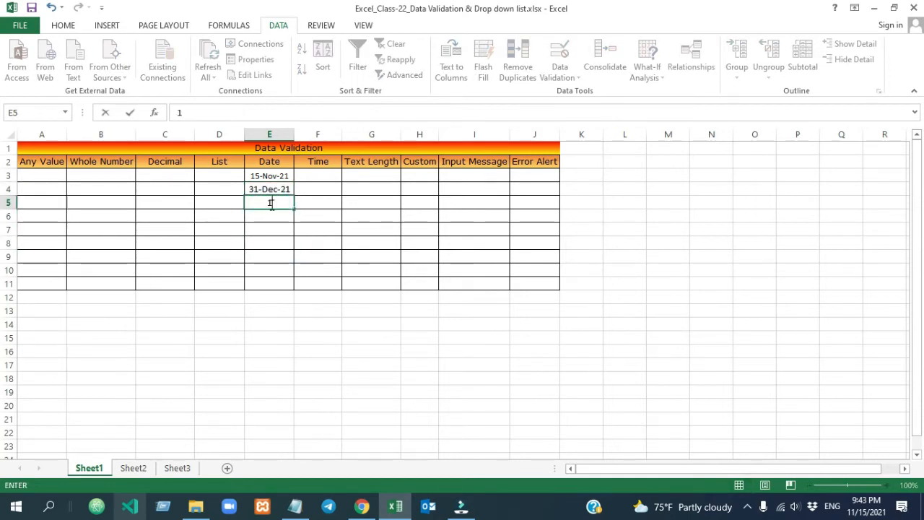
pyautogui.write(' jan 22')
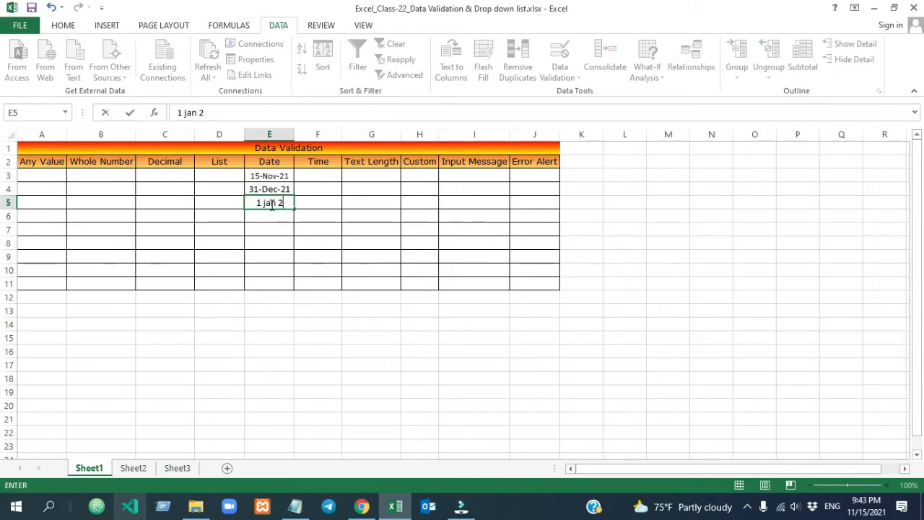
pyautogui.click(282, 249)
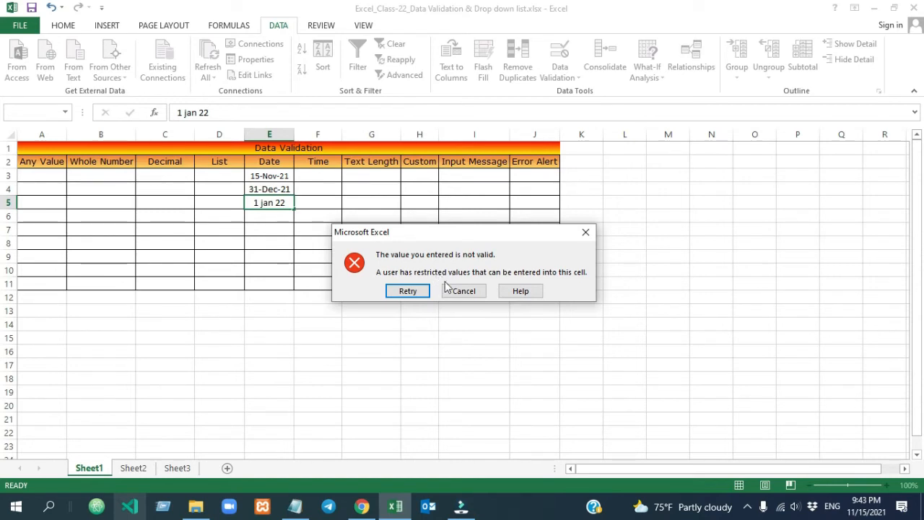
pyautogui.click(457, 291)
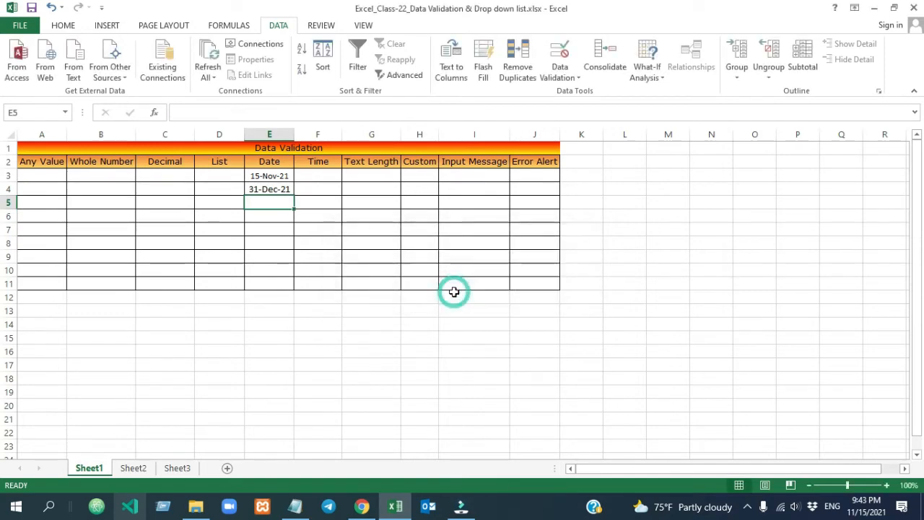
pyautogui.click(350, 231)
pyautogui.click(321, 174)
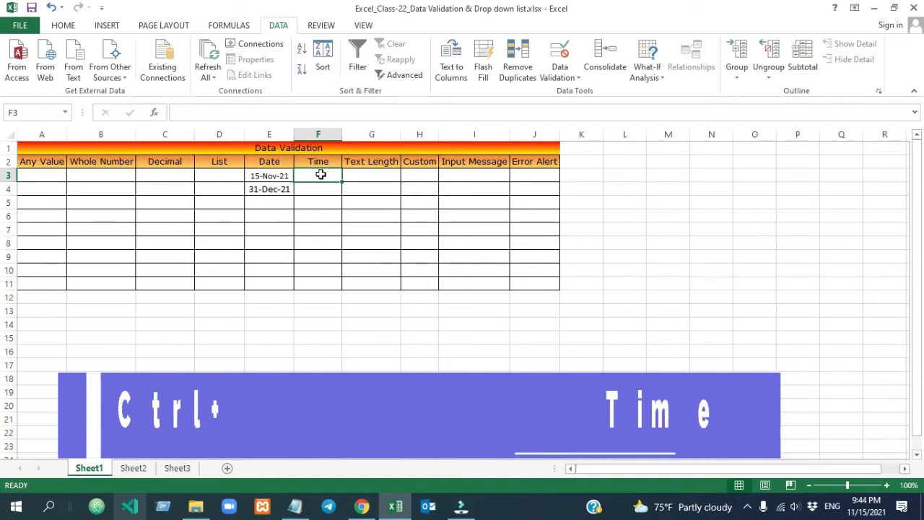
# Insert the current time into F3 with Ctrl+Shift+;
pyautogui.hotkey('ctrl', 'shift', ';')
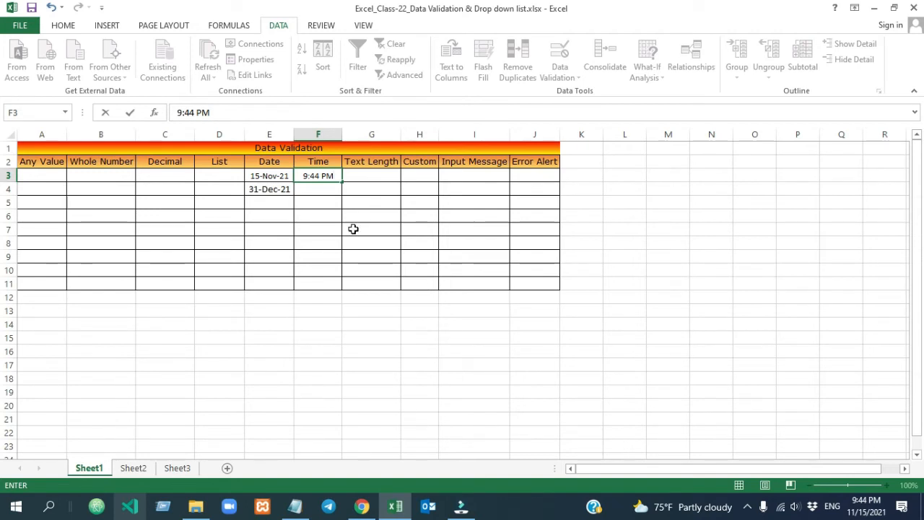
pyautogui.hotkey('ctrl', 'Return')
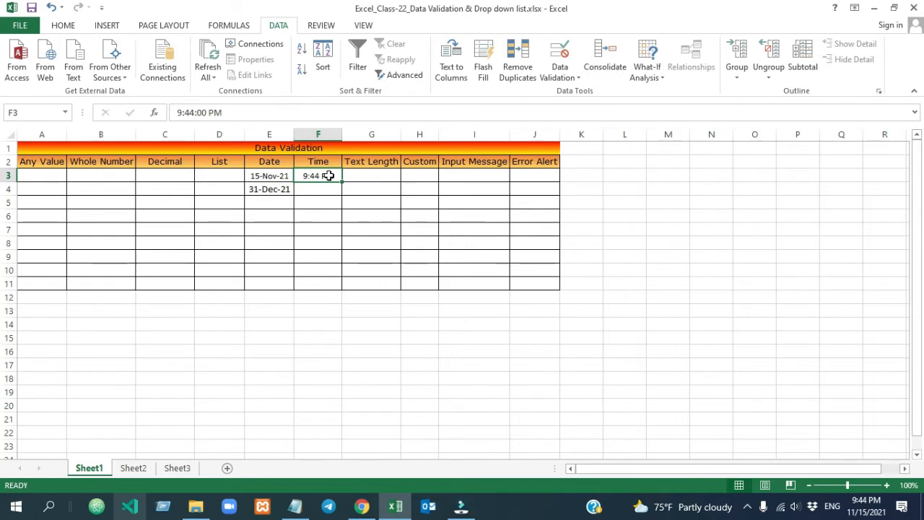
pyautogui.click(320, 189)
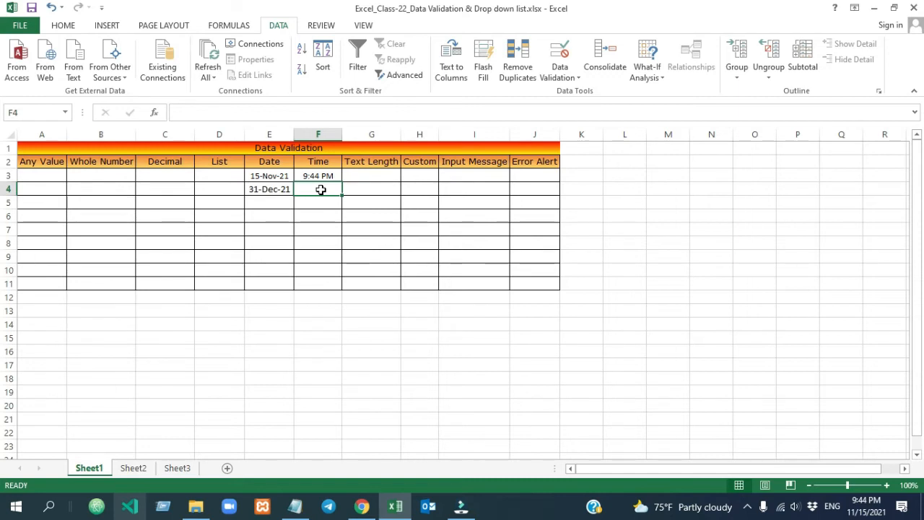
# Give F3:F11 a Time between rule from 9:45 PM to 11:59 PM
pyautogui.moveTo(319, 176); pyautogui.dragTo(318, 285)
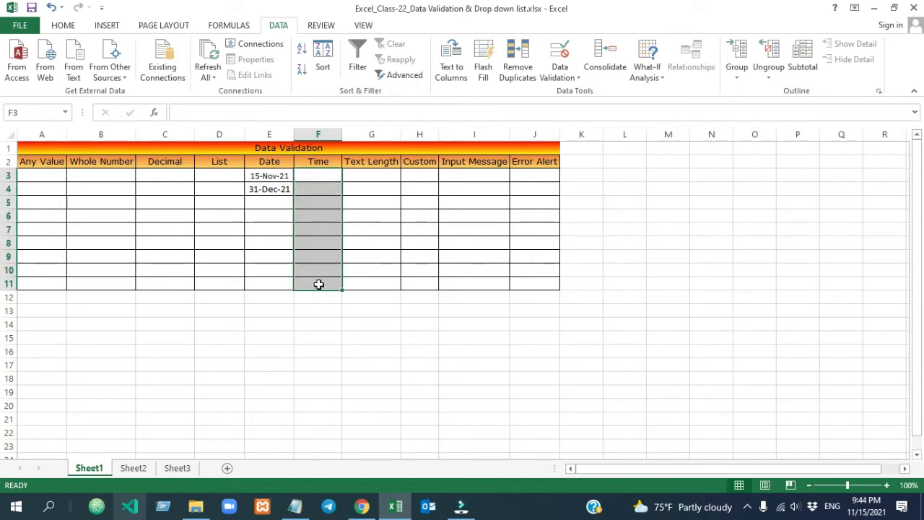
pyautogui.click(560, 76)
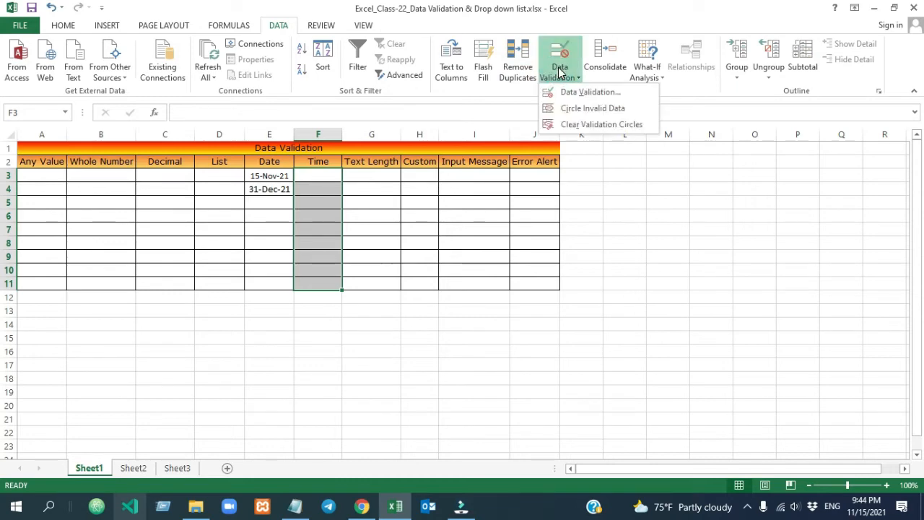
pyautogui.click(567, 92)
pyautogui.click(707, 217)
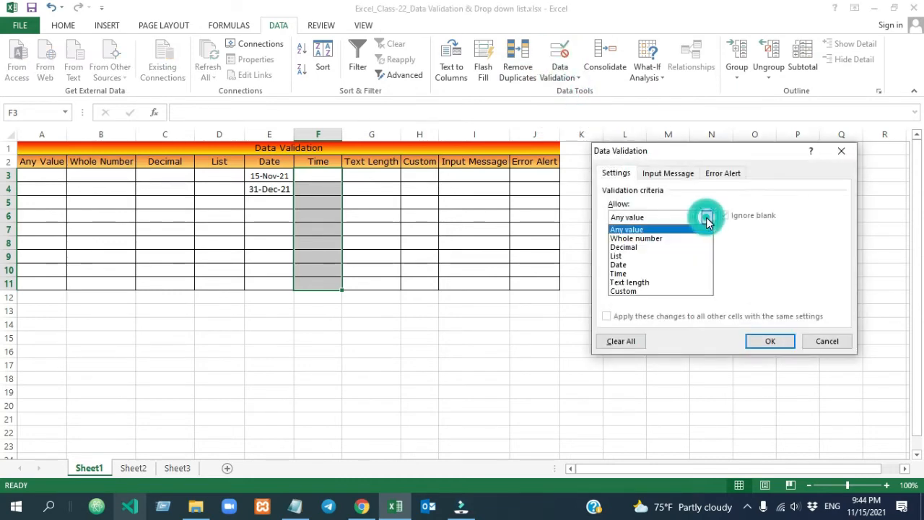
pyautogui.click(663, 274)
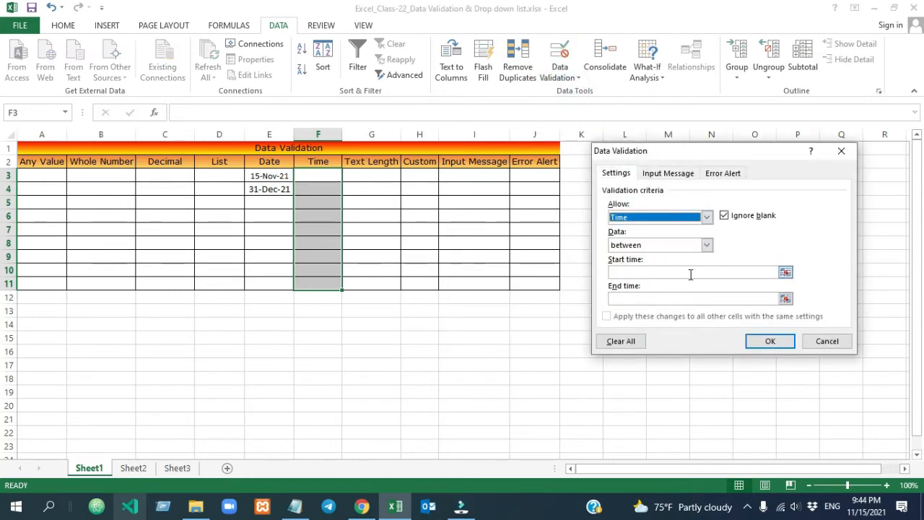
pyautogui.click(668, 272)
pyautogui.click(654, 298)
pyautogui.click(621, 268)
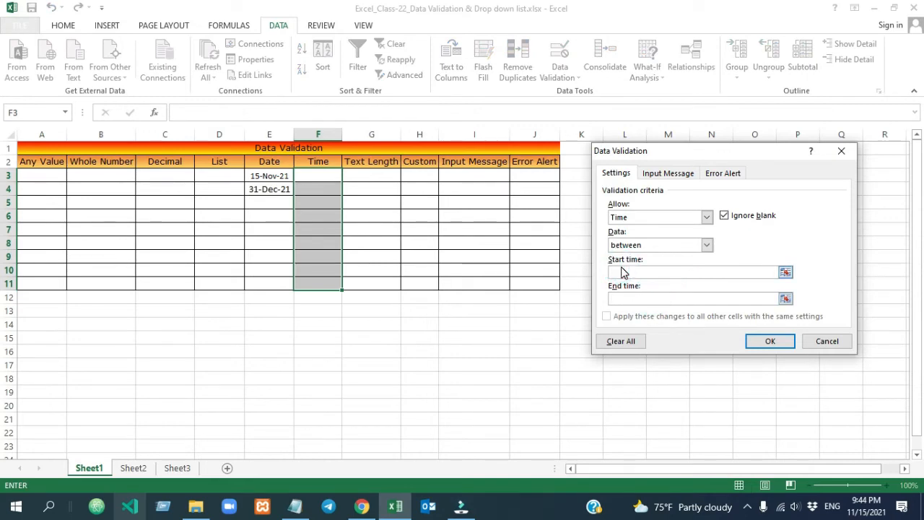
pyautogui.write('9:45 PM')
pyautogui.click(638, 299)
pyautogui.write('11:59')
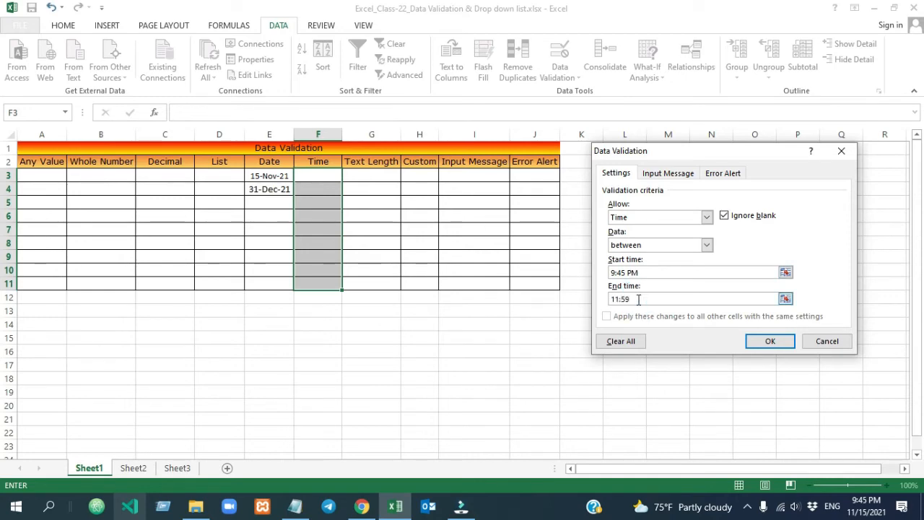
pyautogui.write(' PM')
pyautogui.click(771, 342)
pyautogui.click(320, 206)
pyautogui.click(315, 221)
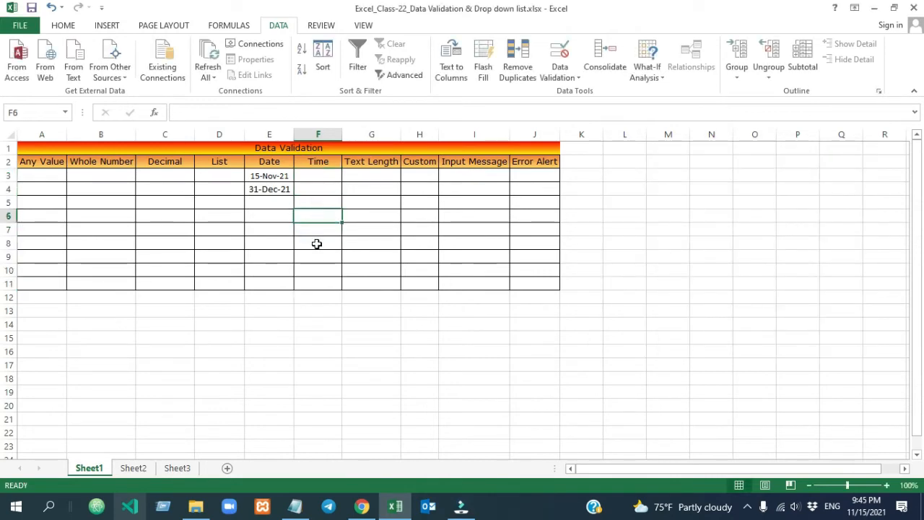
# Enter 9:44AM in F8 to see it refused, delete F3's time, and select G3:G11
pyautogui.click(316, 244)
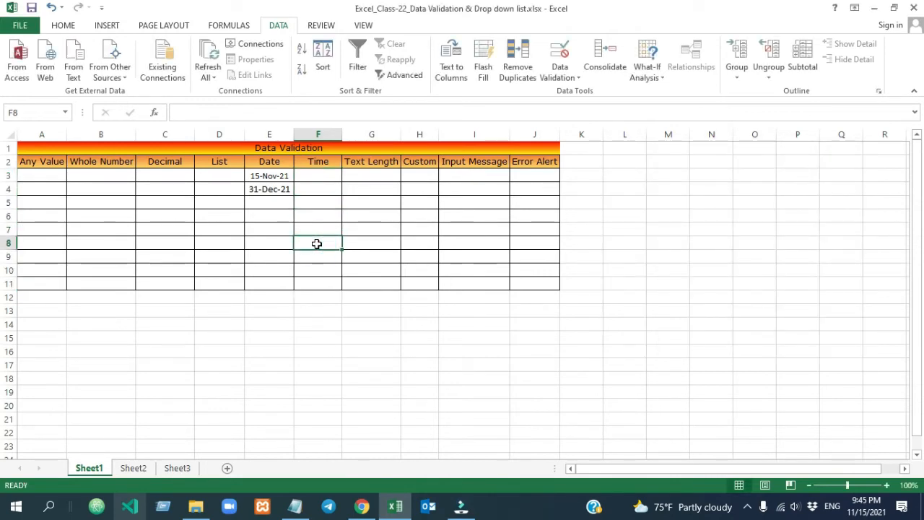
pyautogui.write('9:')
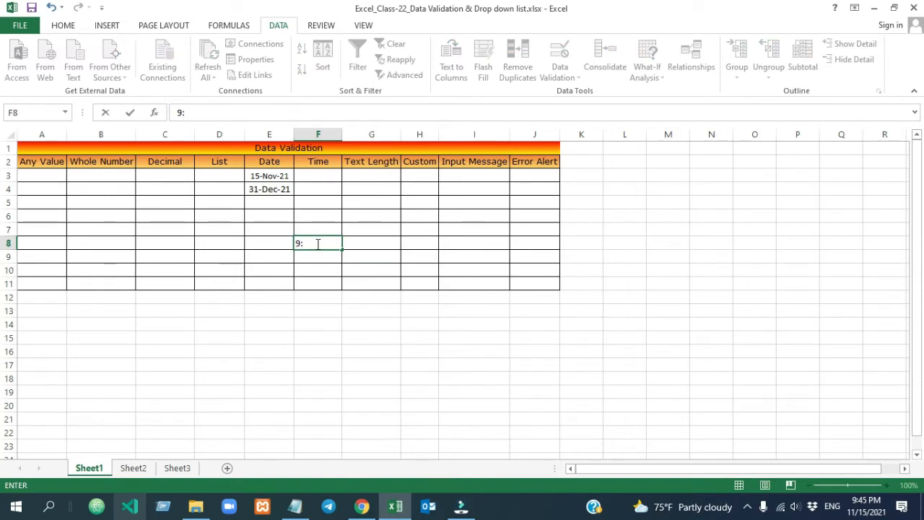
pyautogui.write('44AM')
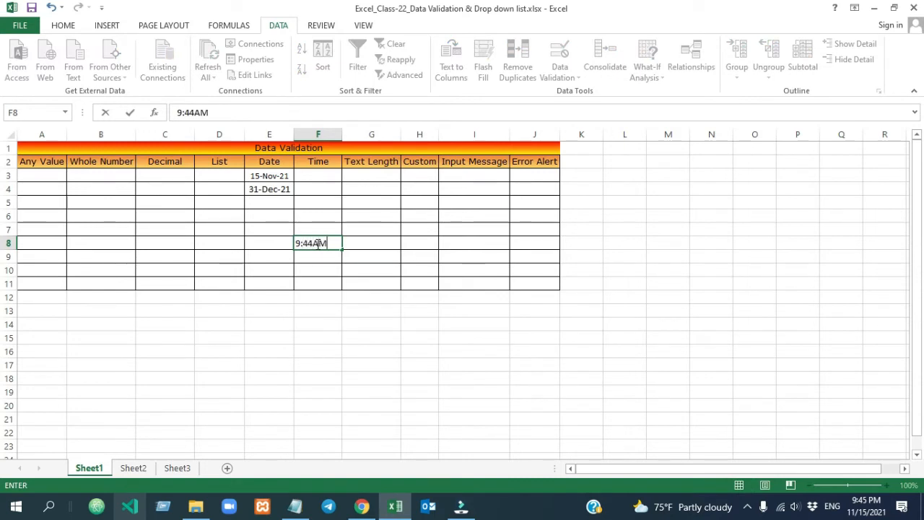
pyautogui.press('Return')
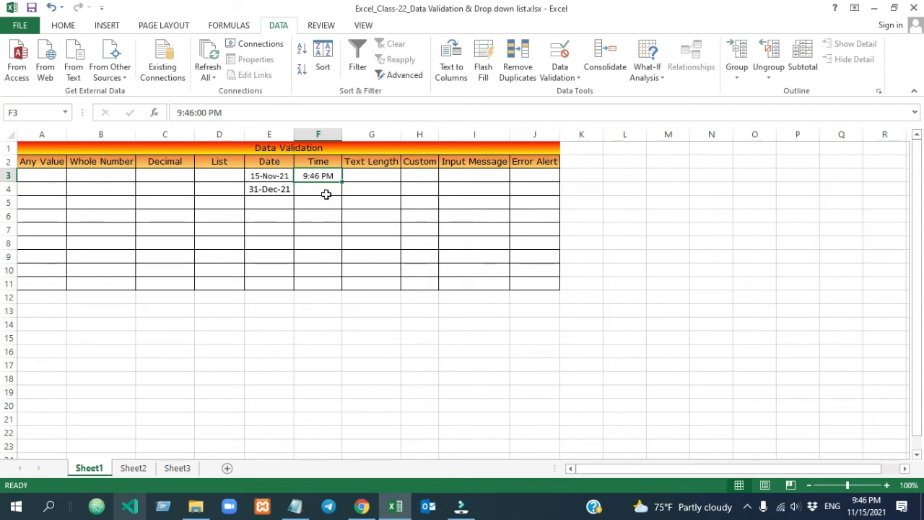
pyautogui.click(320, 176)
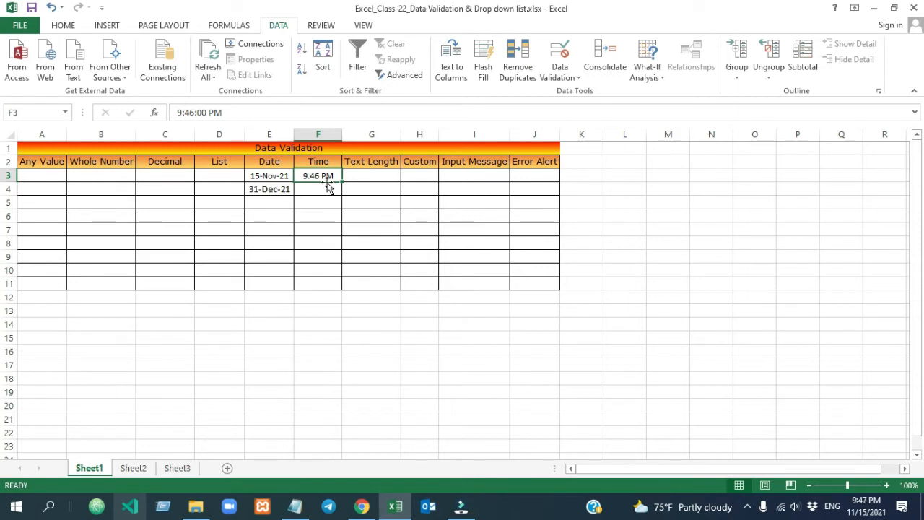
pyautogui.press('Delete')
pyautogui.moveTo(367, 176); pyautogui.dragTo(367, 282)
# Set the G3:G11 validation to Text length between a minimum of 3 and a maximum of 6
pyautogui.click(560, 72)
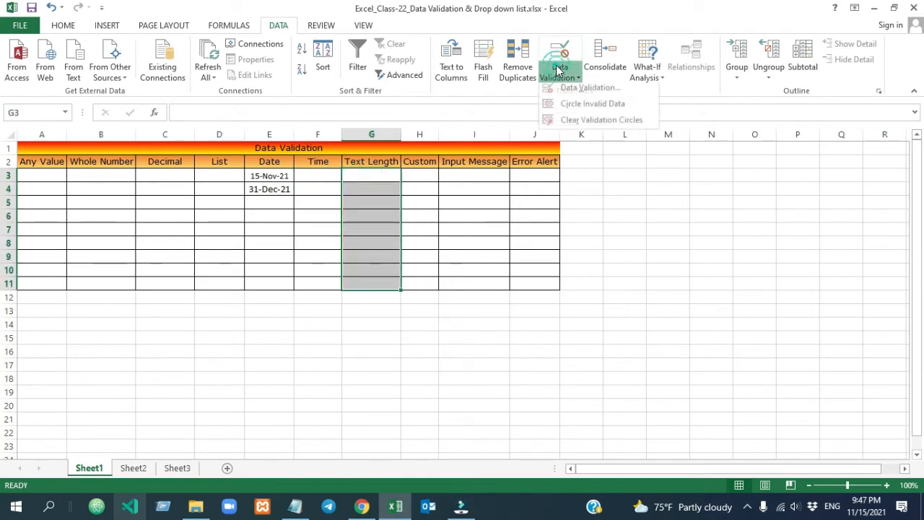
pyautogui.click(595, 92)
pyautogui.click(707, 216)
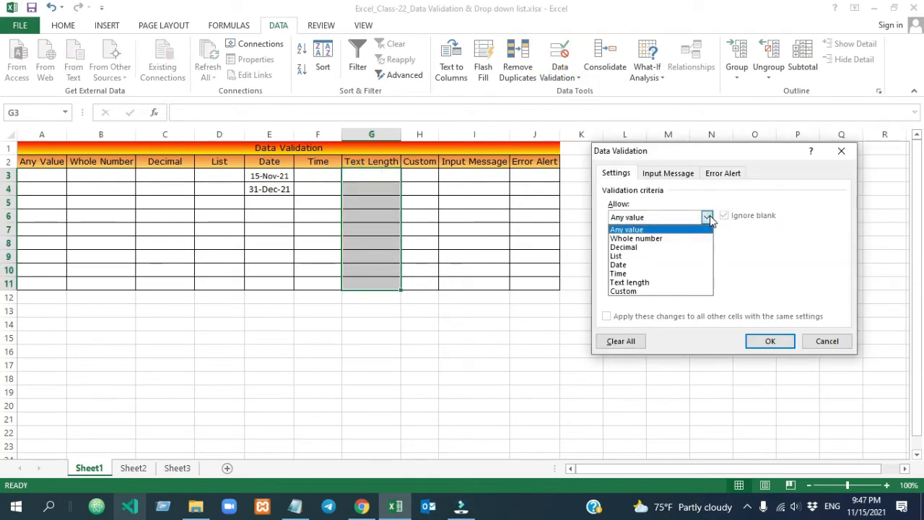
pyautogui.click(672, 282)
pyautogui.click(646, 271)
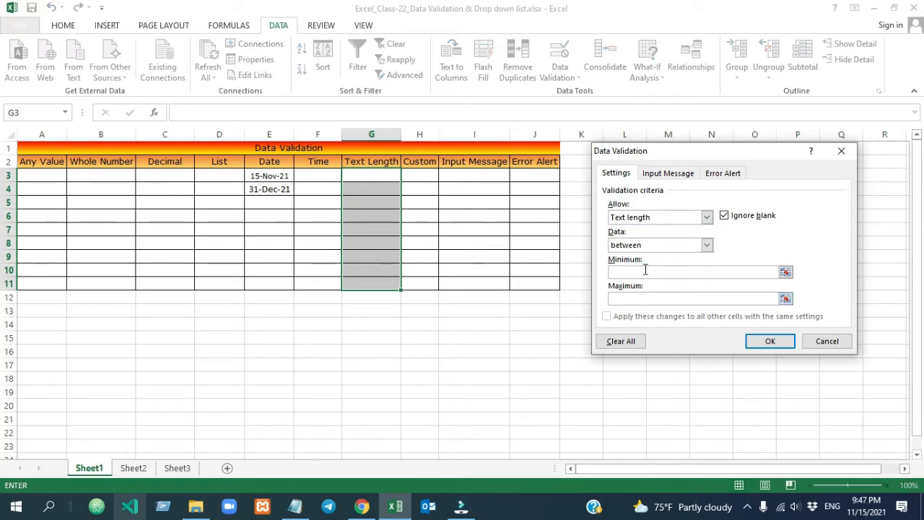
pyautogui.write('3')
pyautogui.click(639, 299)
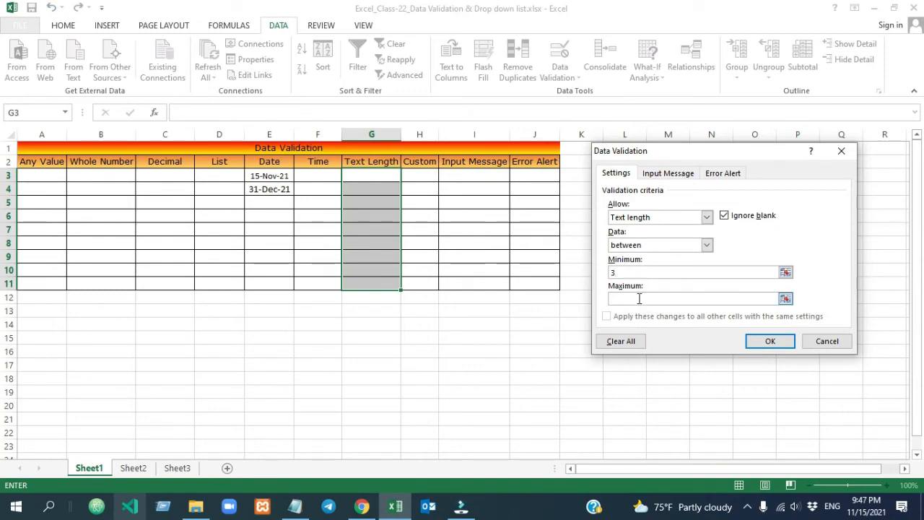
pyautogui.write('6')
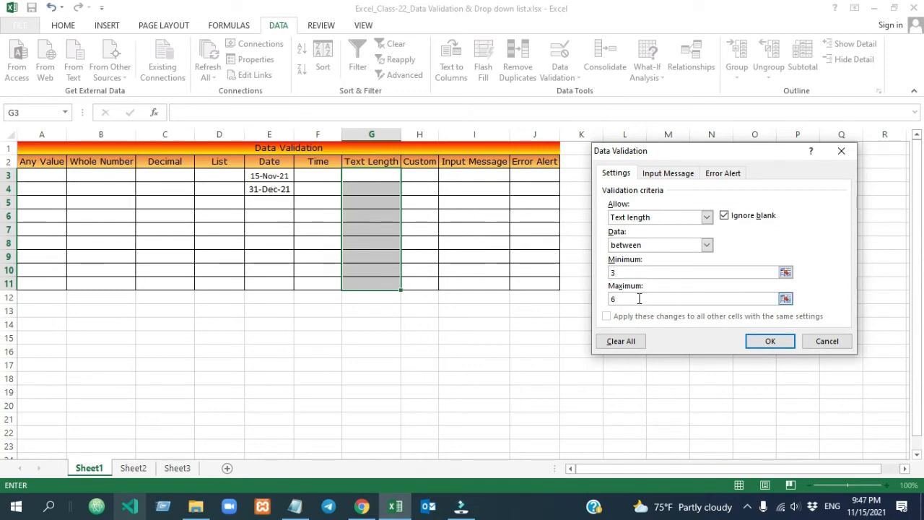
pyautogui.click(771, 341)
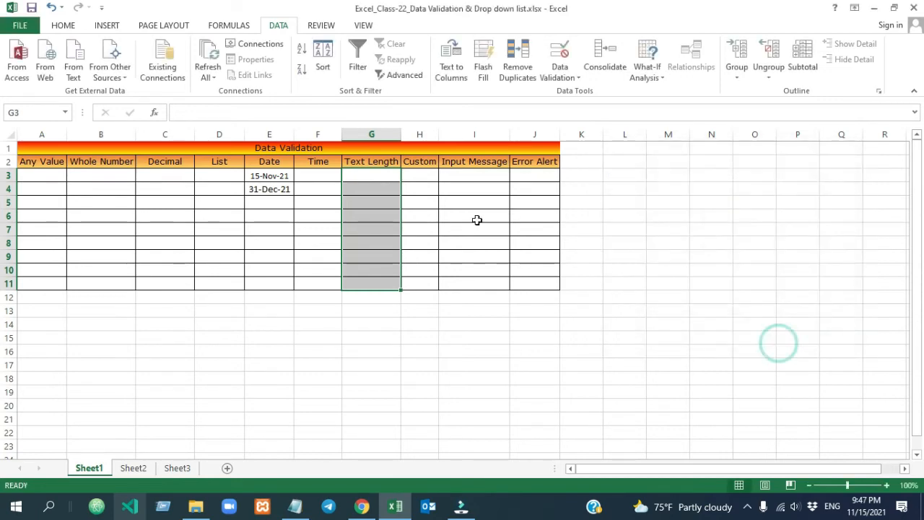
pyautogui.click(376, 180)
# Enter a five-character name in G3 and reselect it to check the entry
pyautogui.write('Ri')
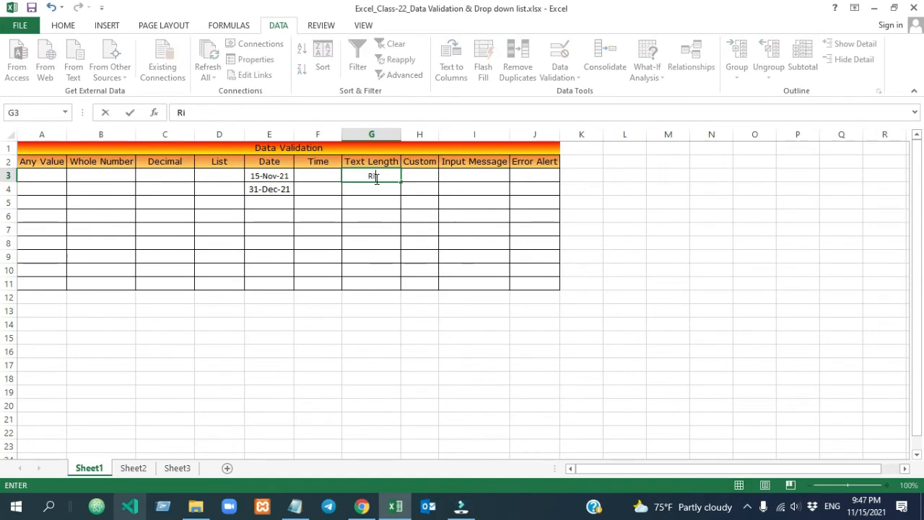
pyautogui.write('pan')
pyautogui.press('Return')
pyautogui.press('Return')
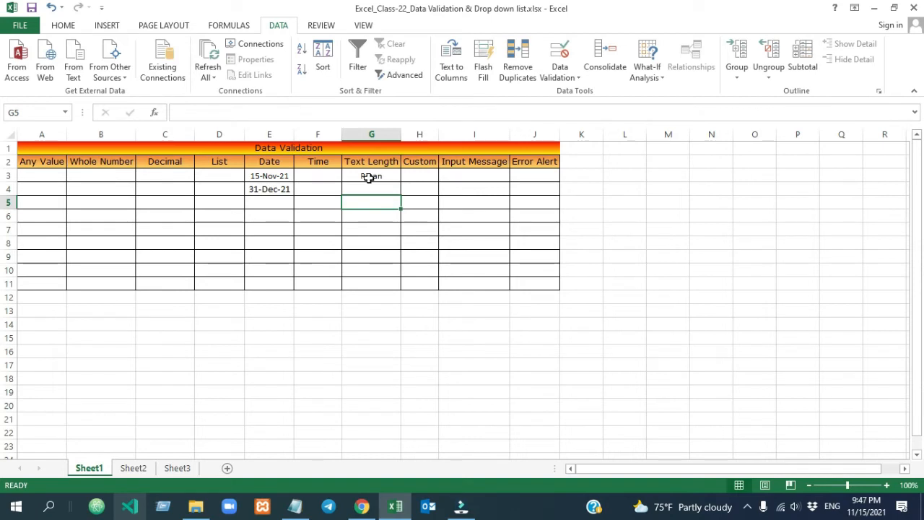
pyautogui.click(370, 178)
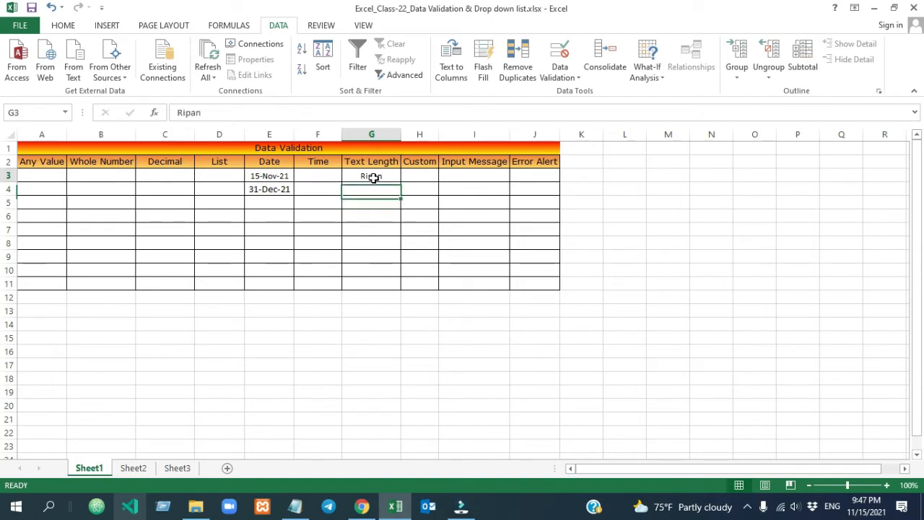
# Try an eight-character name in G5 and cancel the Text Length rejection, leaving G5 empty
pyautogui.click(375, 205)
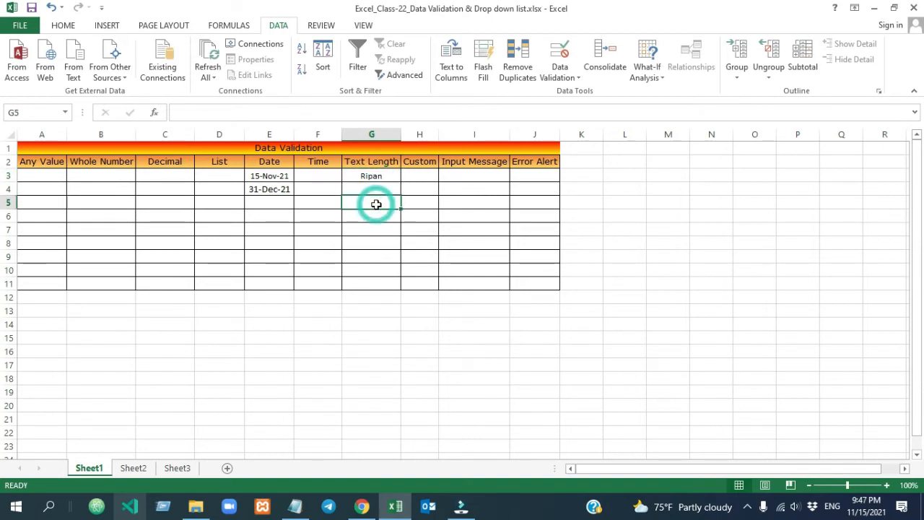
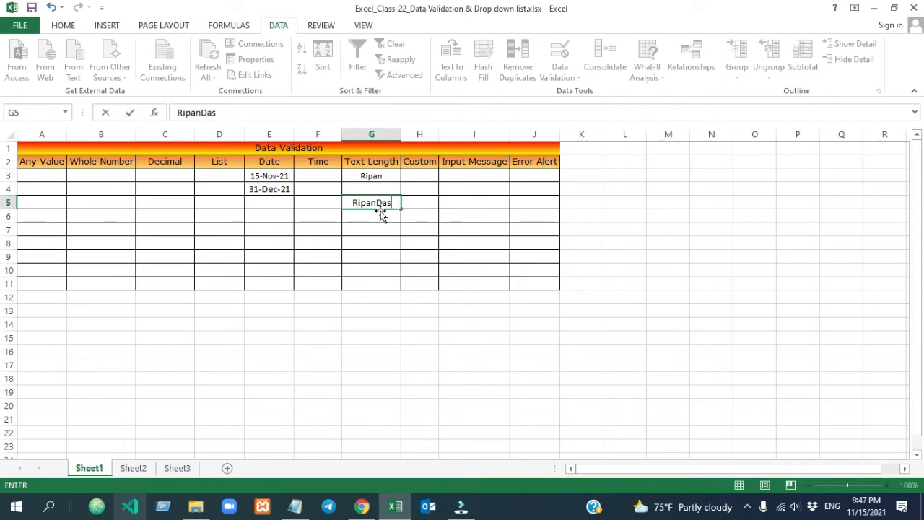
pyautogui.press('Return')
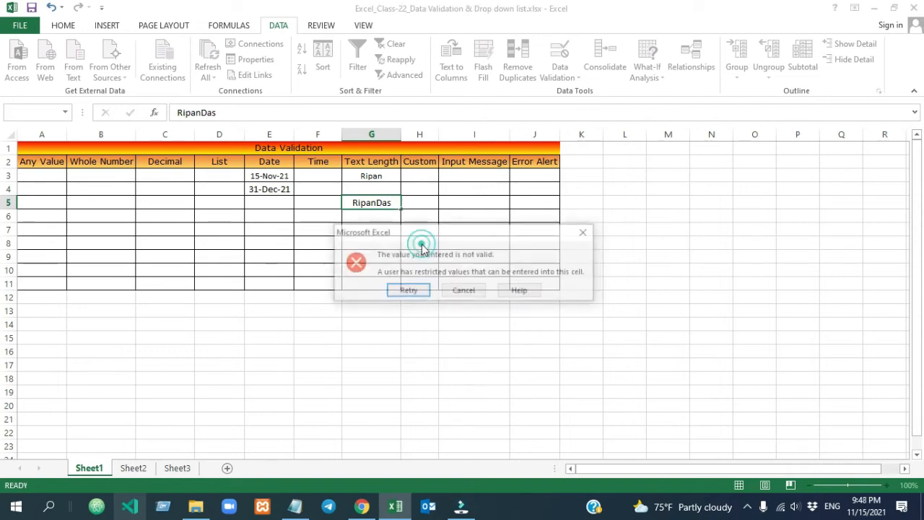
pyautogui.click(464, 291)
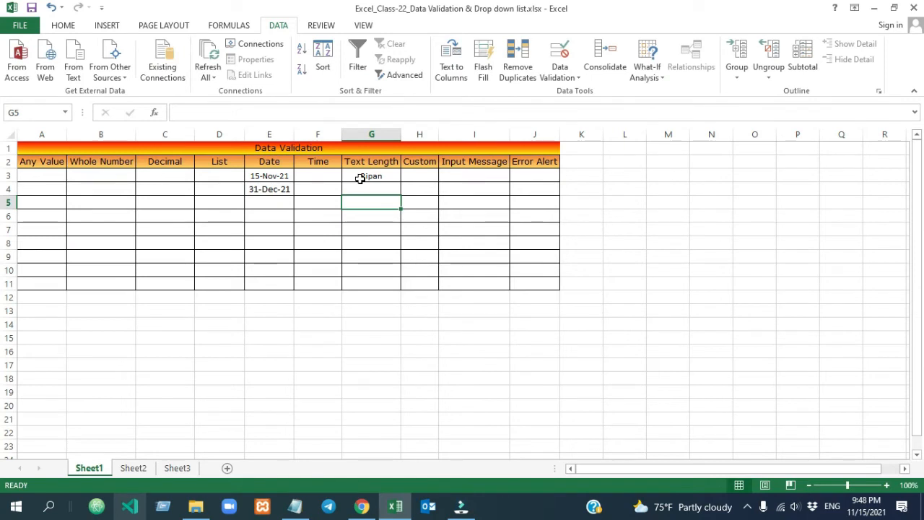
pyautogui.click(425, 176)
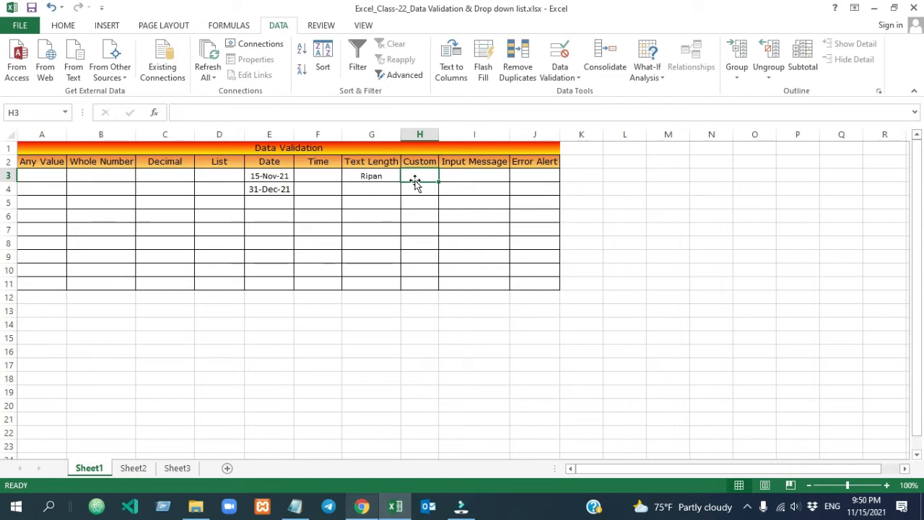
# Give H3:H11 a Custom validation rule with the formula =COUNTIF(h:h,h3)=1
pyautogui.click(428, 177)
pyautogui.moveTo(429, 176); pyautogui.dragTo(421, 288)
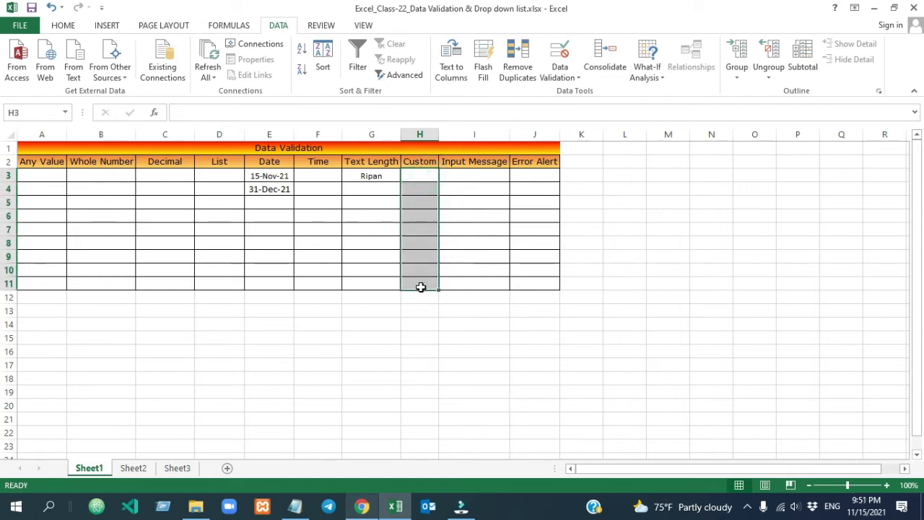
pyautogui.click(560, 72)
pyautogui.click(589, 93)
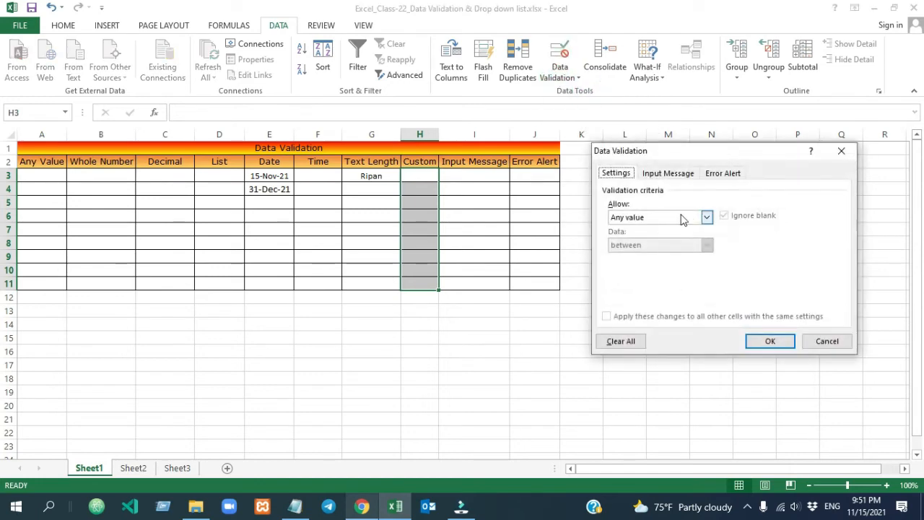
pyautogui.click(672, 217)
pyautogui.click(648, 292)
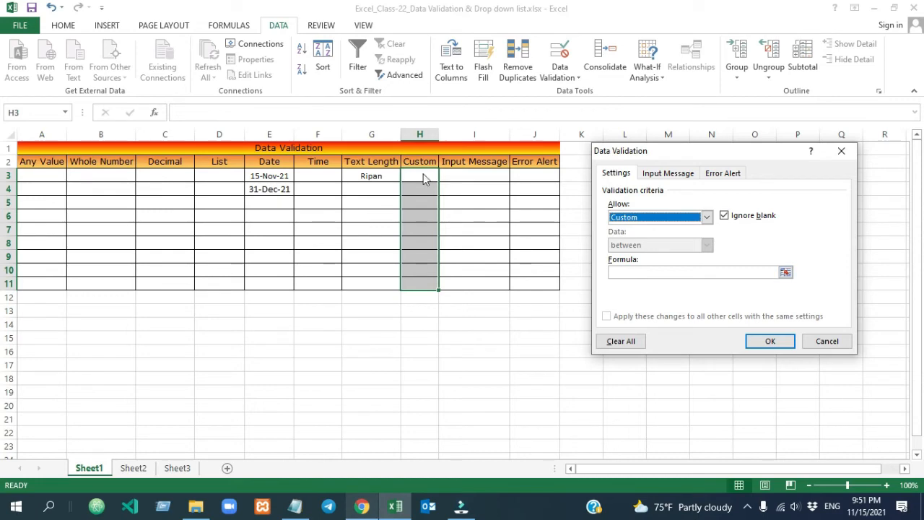
pyautogui.press('Tab')
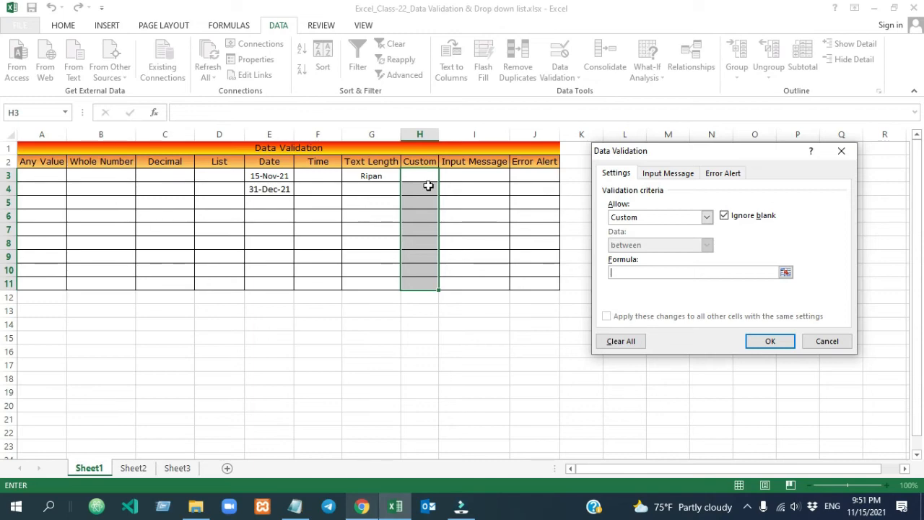
pyautogui.write('=COUNTIF')
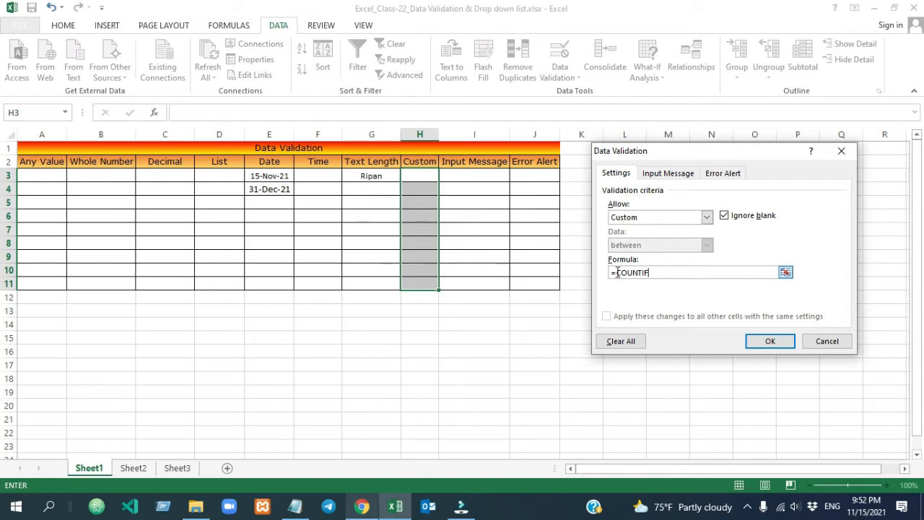
pyautogui.write('(')
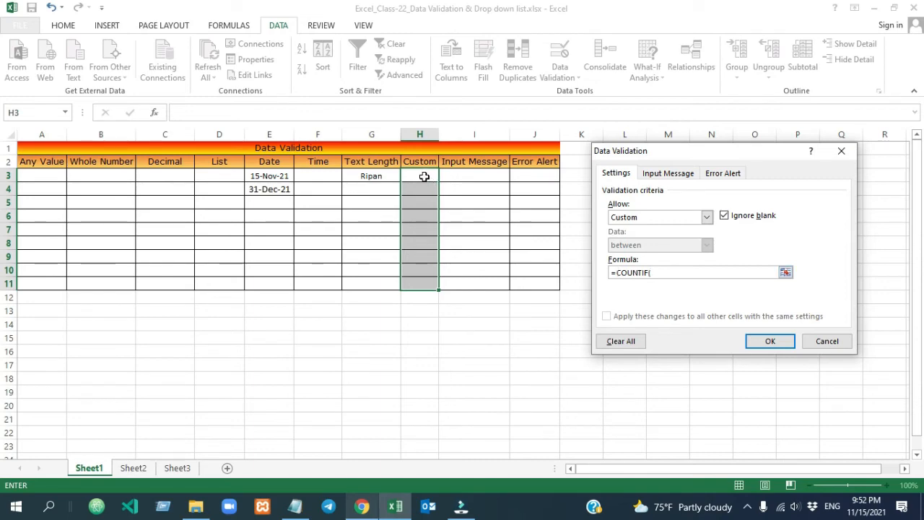
pyautogui.write('h:h')
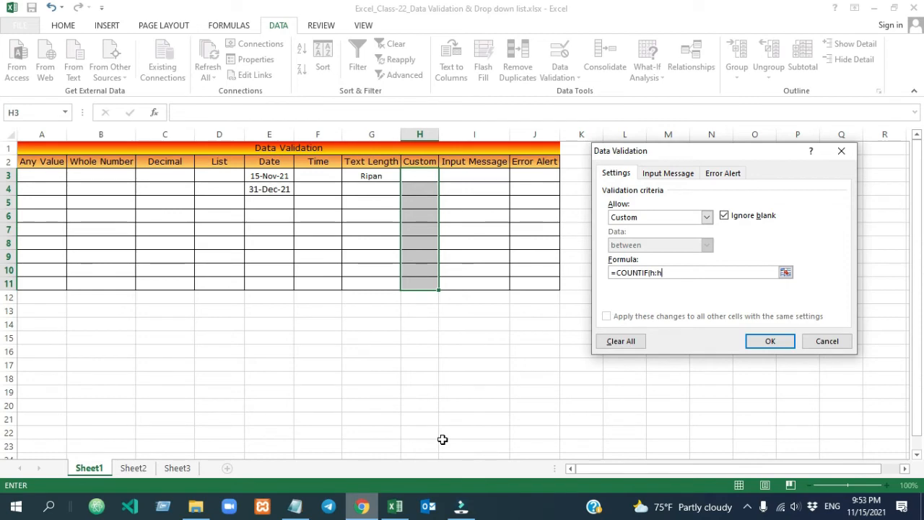
pyautogui.write(',')
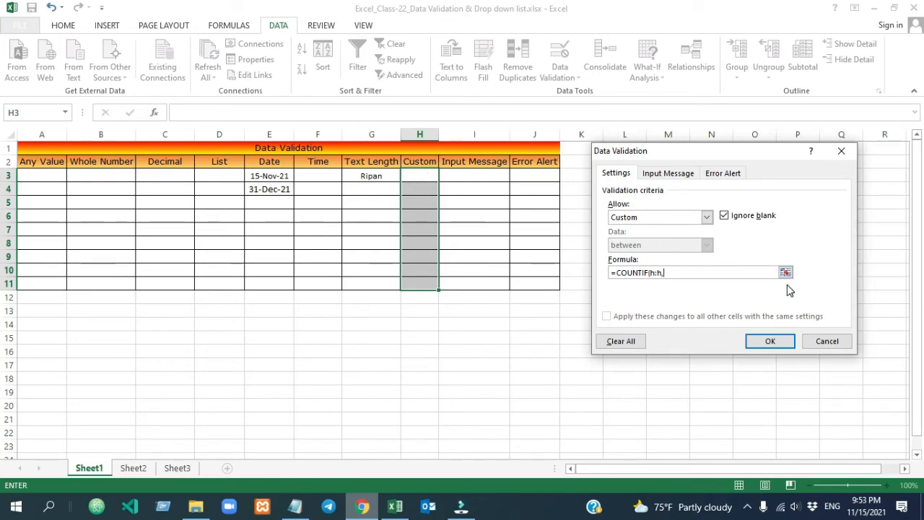
pyautogui.write('h3)=1')
pyautogui.click(770, 341)
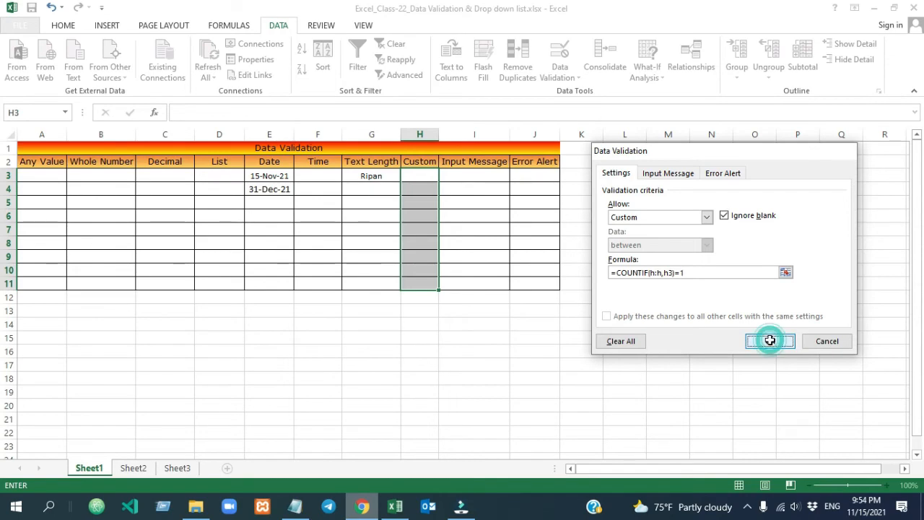
# Enter Text in H3; a lowercase 'text' in H4 is rejected as a duplicate
pyautogui.click(413, 175)
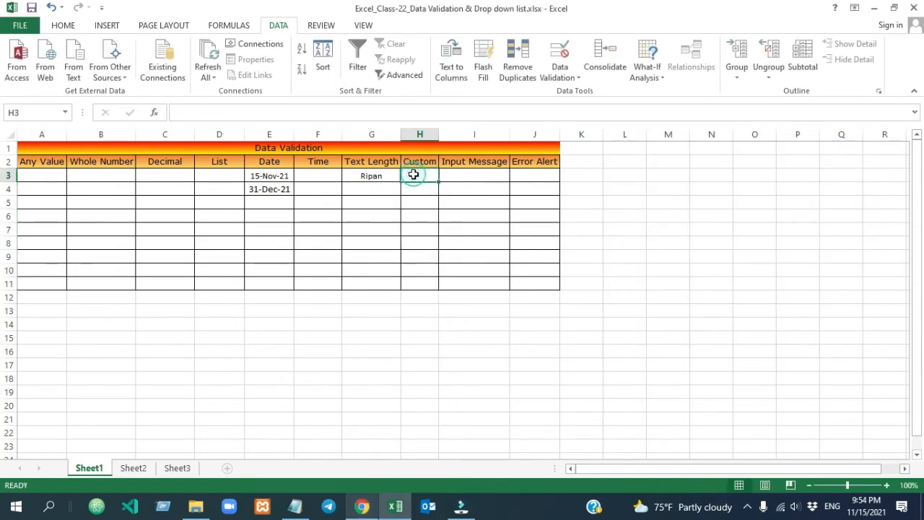
pyautogui.write('Text')
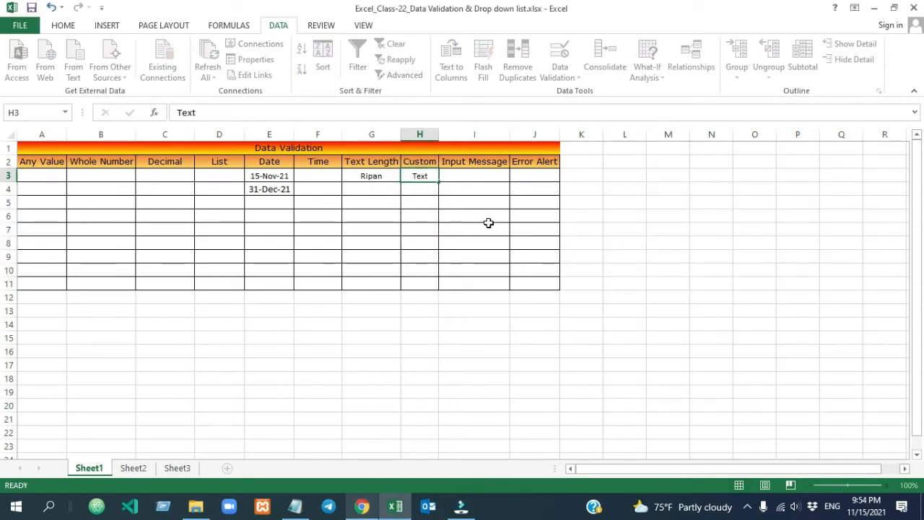
pyautogui.click(488, 223)
pyautogui.click(423, 188)
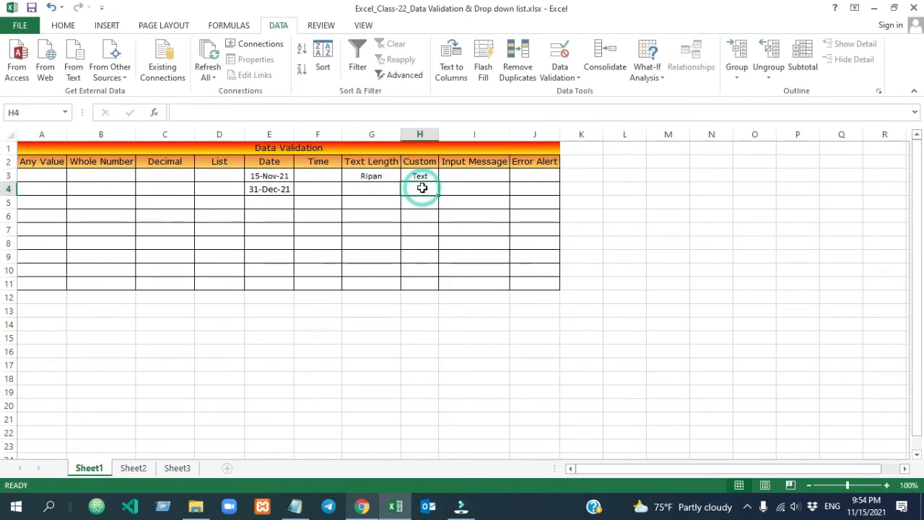
pyautogui.write('text')
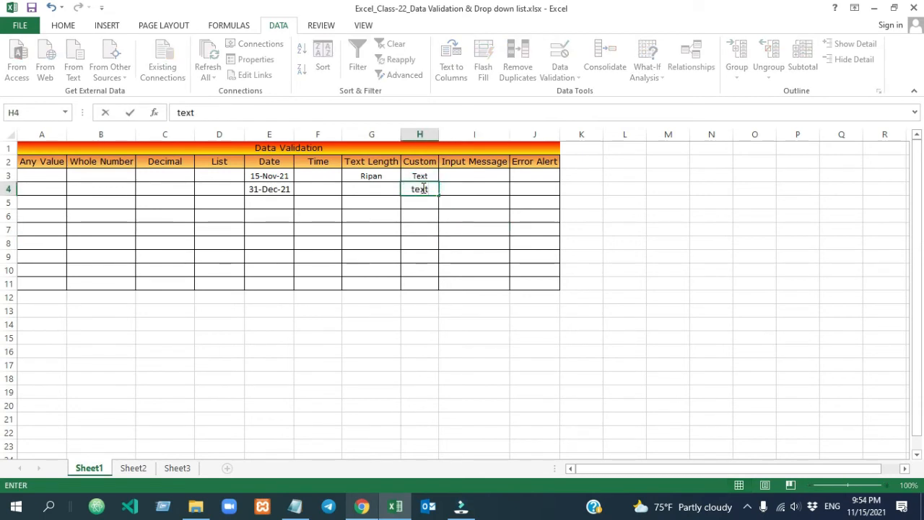
pyautogui.click(453, 224)
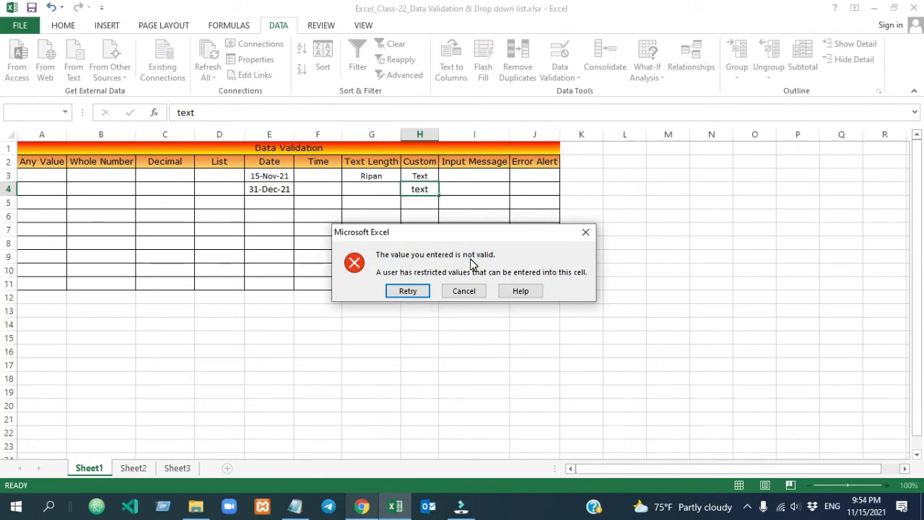
pyautogui.click(586, 232)
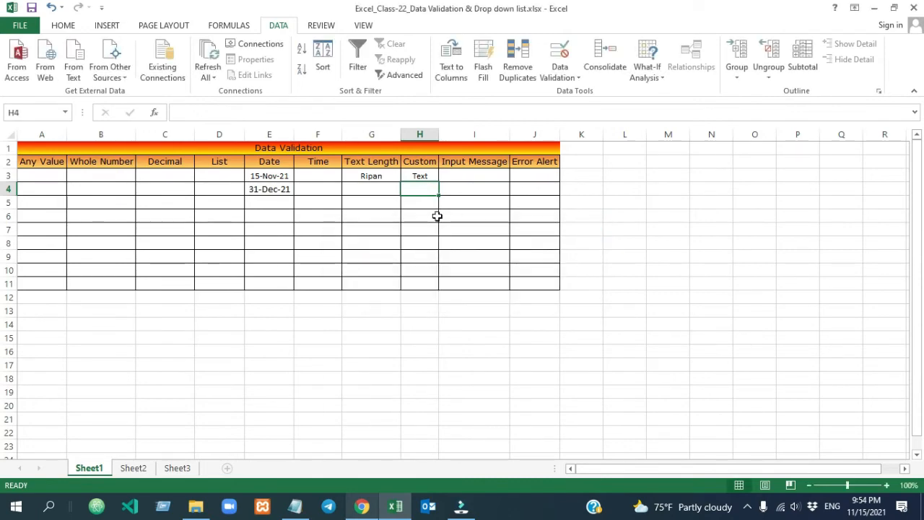
# Enter Value in H4; a repeated Value in H5 is rejected and cancelled
pyautogui.write('Value')
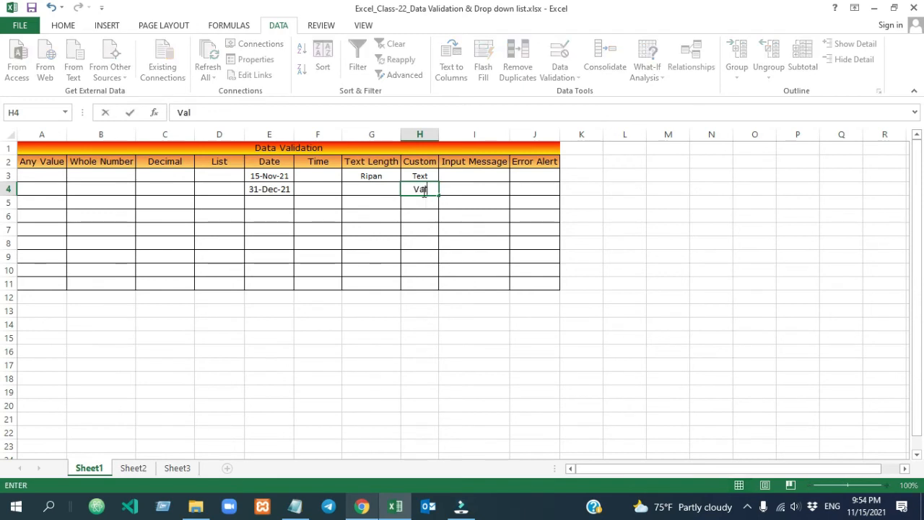
pyautogui.click(423, 226)
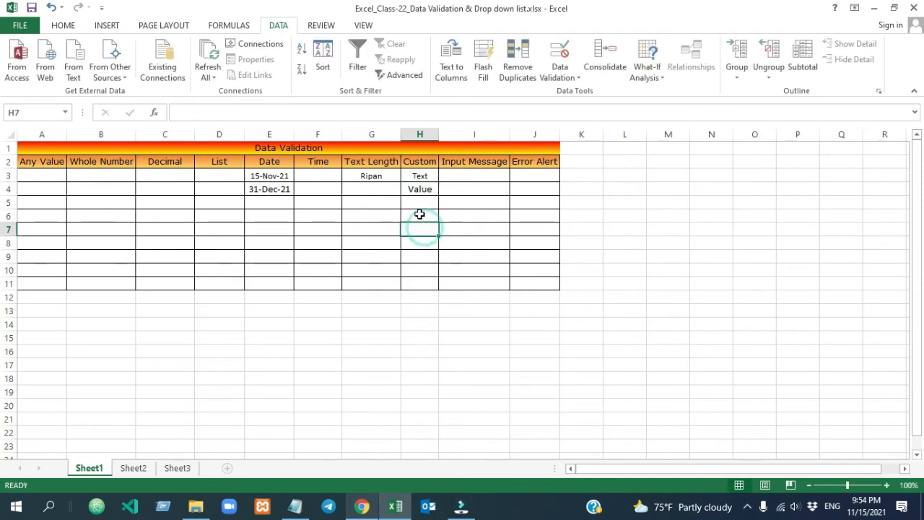
pyautogui.click(419, 202)
pyautogui.write('Value')
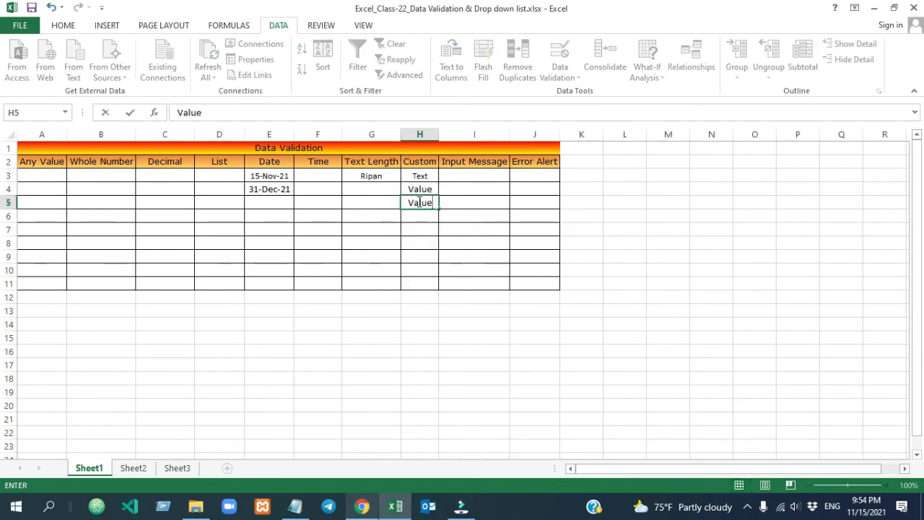
pyautogui.click(439, 254)
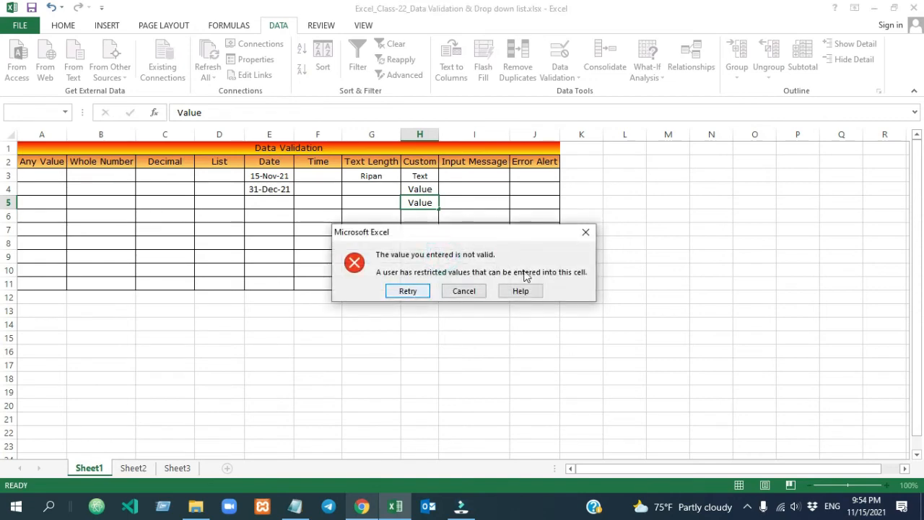
pyautogui.click(586, 234)
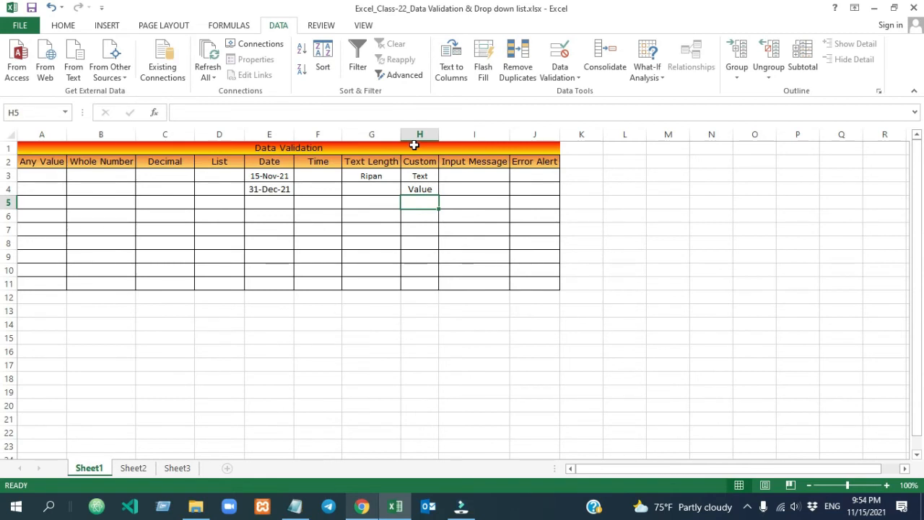
# Reselect H3:H11, then open and close Data Validation without changes
pyautogui.moveTo(420, 177); pyautogui.dragTo(420, 283)
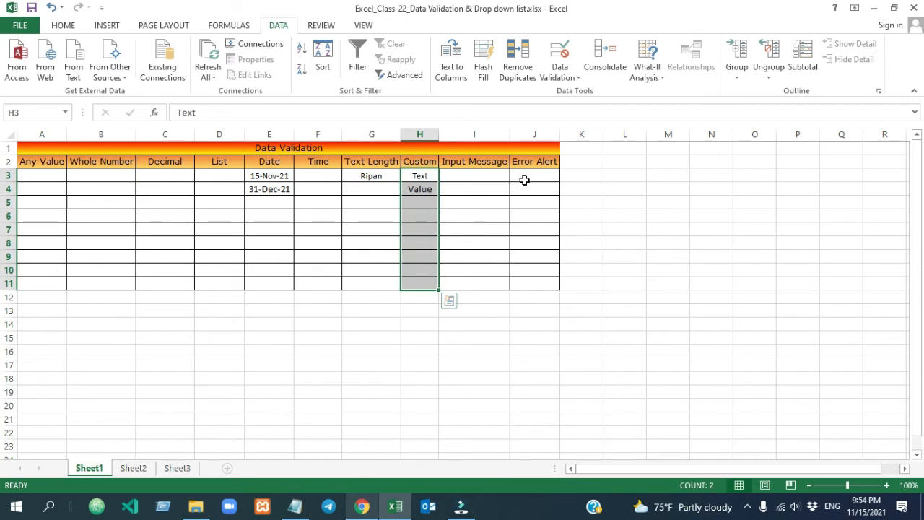
pyautogui.click(495, 165)
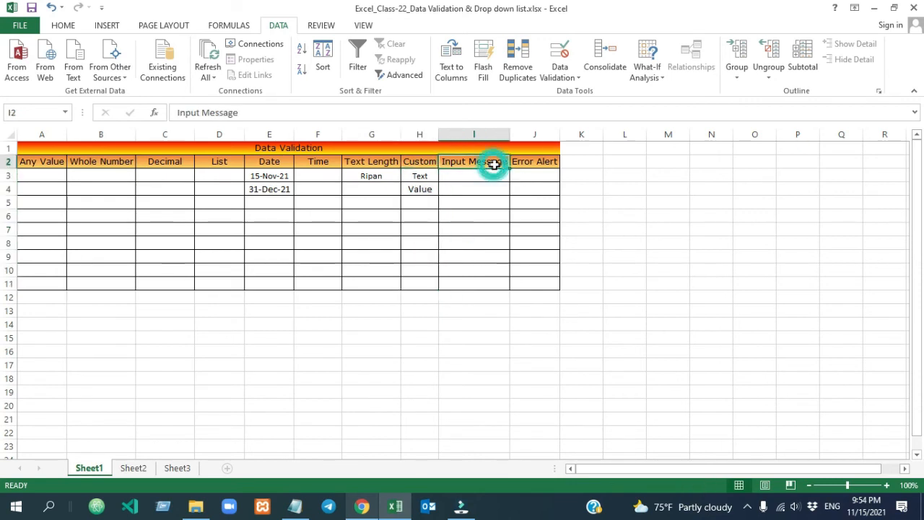
pyautogui.hotkey('alt', 'a')
pyautogui.press('v')
pyautogui.press('v')
pyautogui.press('Escape')
pyautogui.click(462, 175)
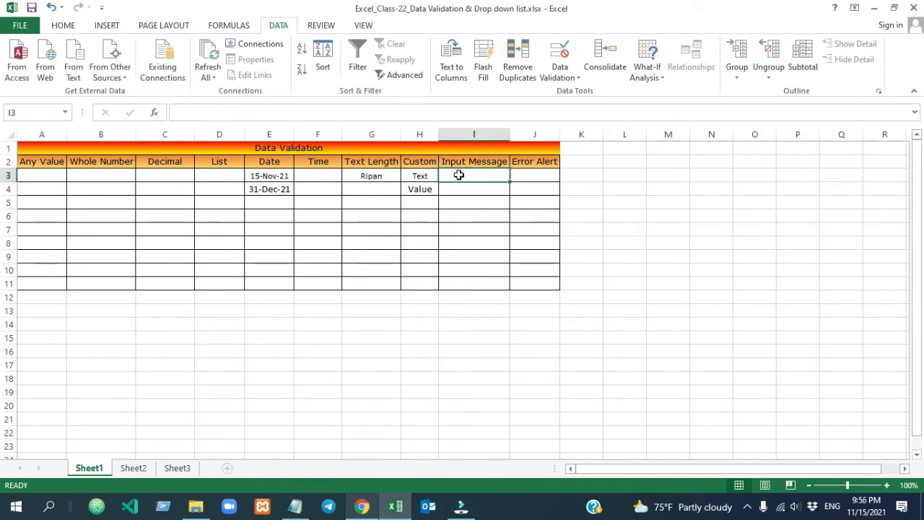
# Give H3:H11 an input message titled 'Alert' reading 'Please enter only unique value'
pyautogui.moveTo(420, 176); pyautogui.dragTo(416, 286)
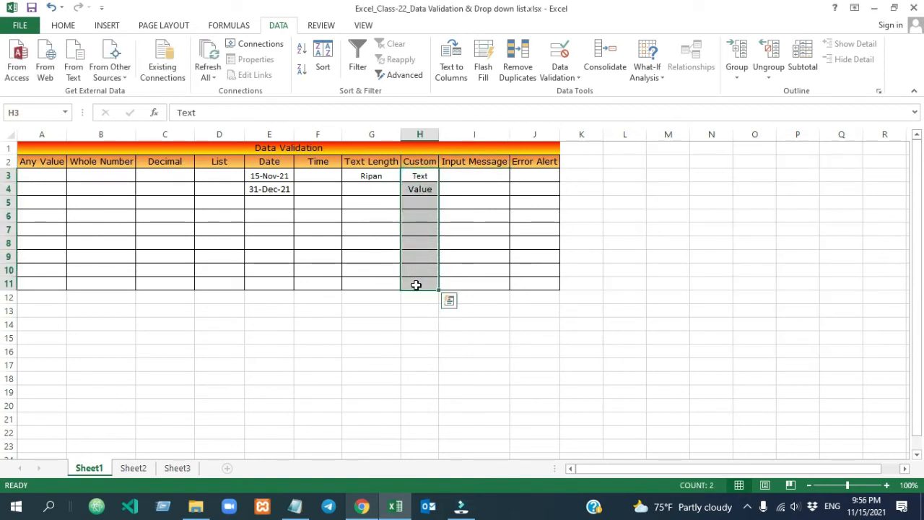
pyautogui.click(565, 72)
pyautogui.click(657, 174)
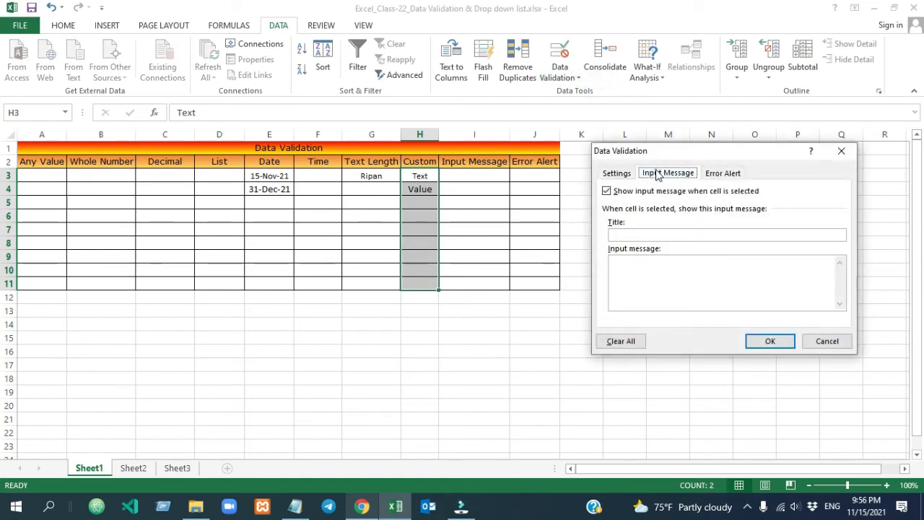
pyautogui.click(630, 232)
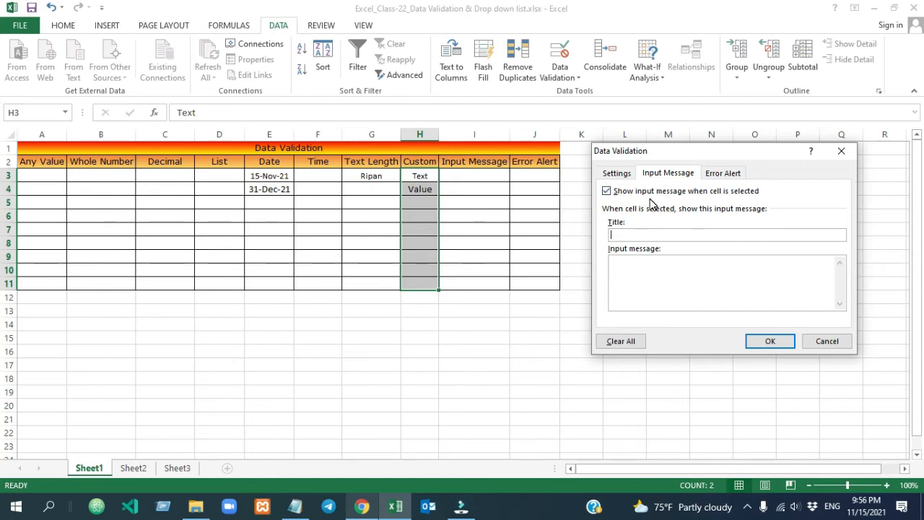
pyautogui.click(622, 235)
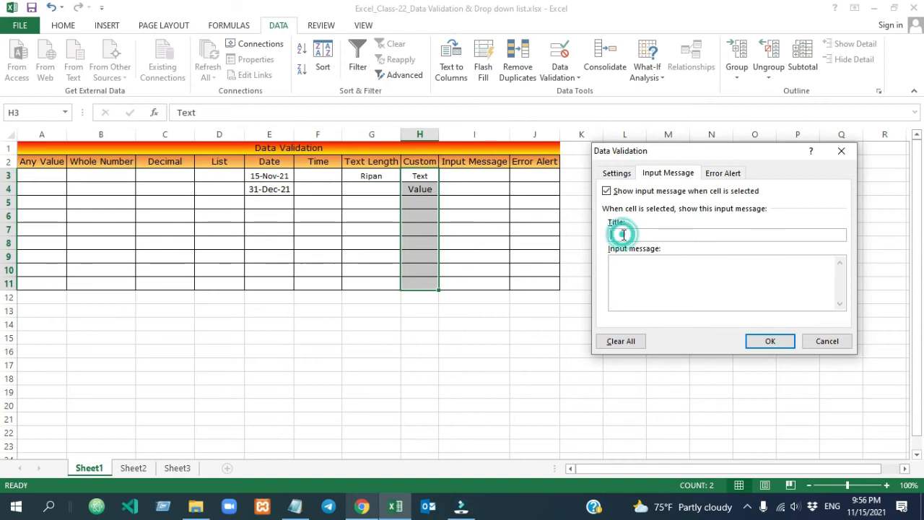
pyautogui.write('Alert')
pyautogui.click(633, 276)
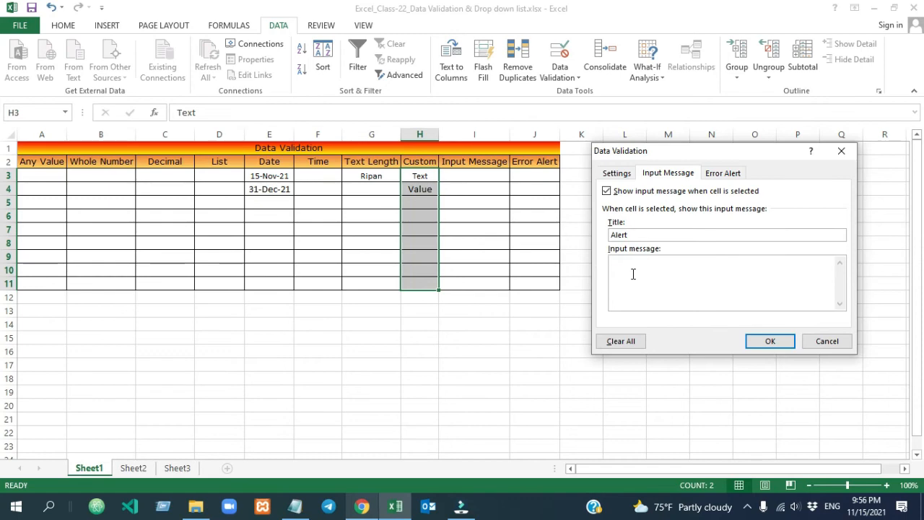
pyautogui.write('Please enter only unique value')
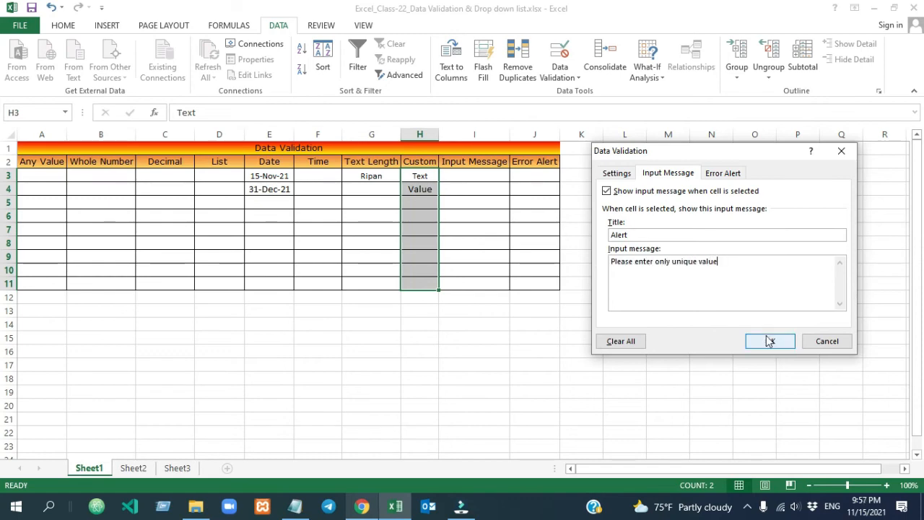
pyautogui.click(769, 341)
# Preview the message on cells H3, H7 and H9, then reopen Data Validation for H3:H11
pyautogui.click(424, 242)
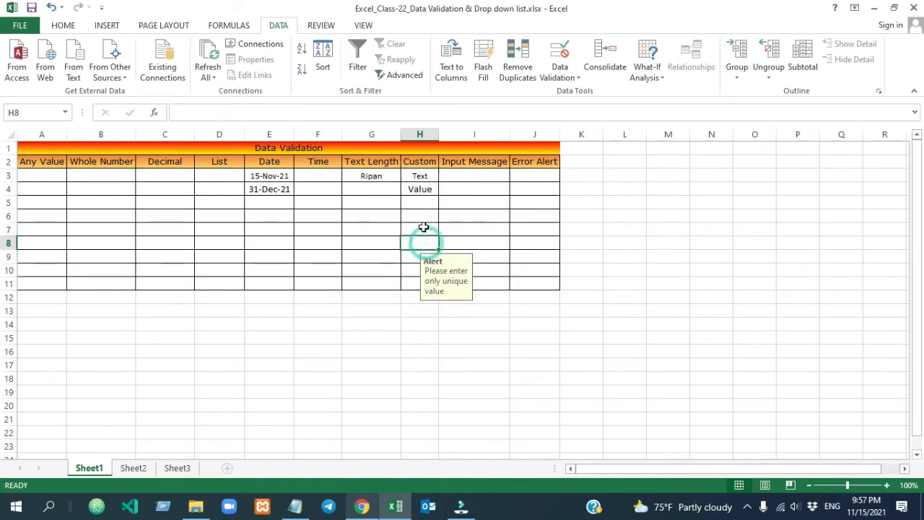
pyautogui.click(420, 178)
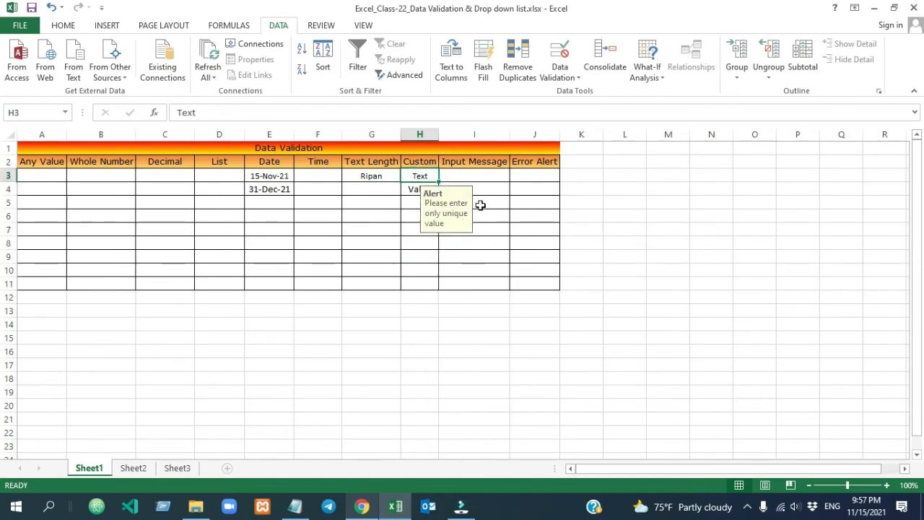
pyautogui.click(418, 252)
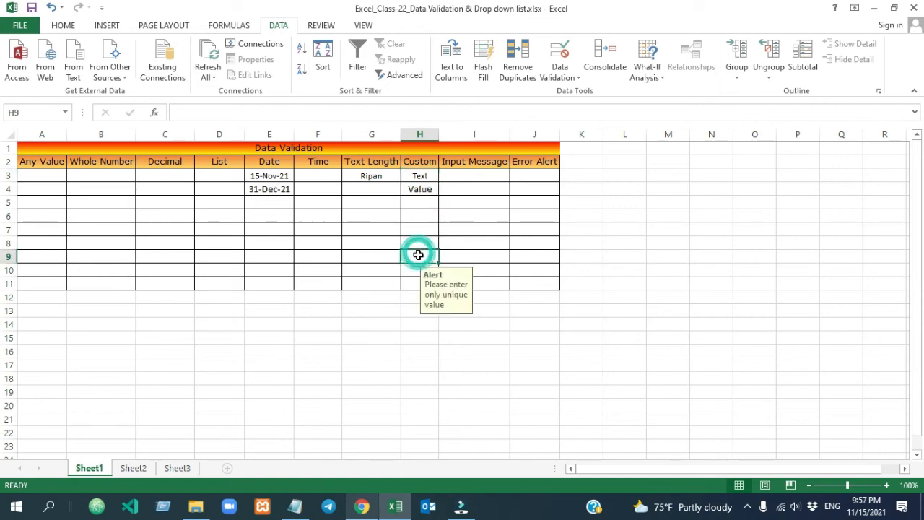
pyautogui.click(419, 233)
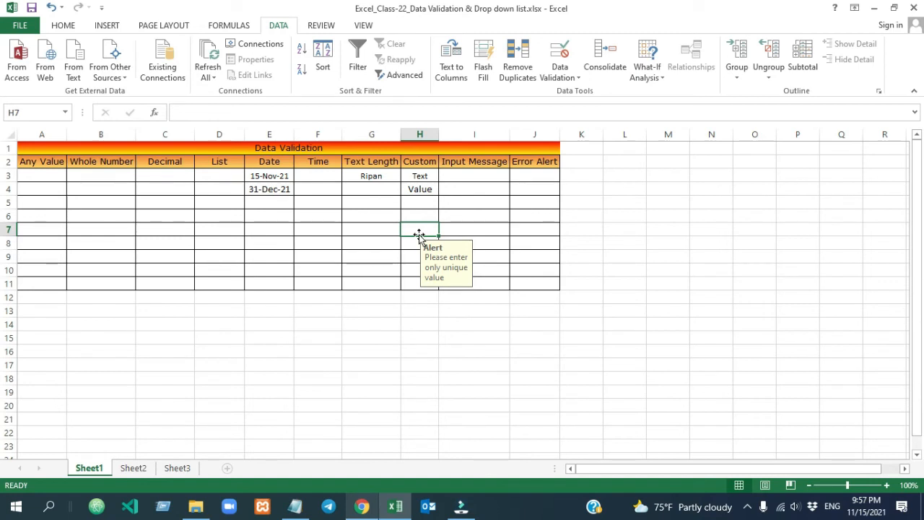
pyautogui.moveTo(421, 177); pyautogui.dragTo(420, 285)
pyautogui.click(560, 72)
pyautogui.click(591, 92)
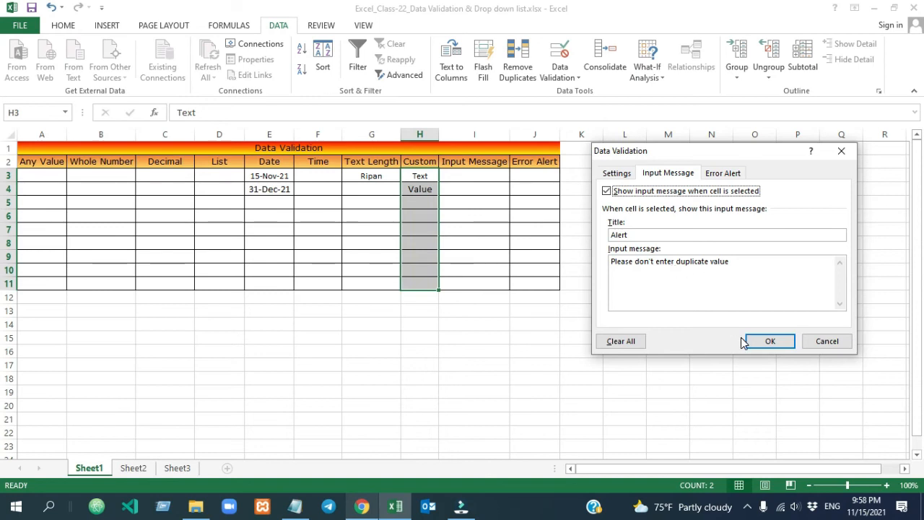
# Save the 'Please don't enter duplicate value' message and open Error Alert settings for H3:H11
pyautogui.click(772, 341)
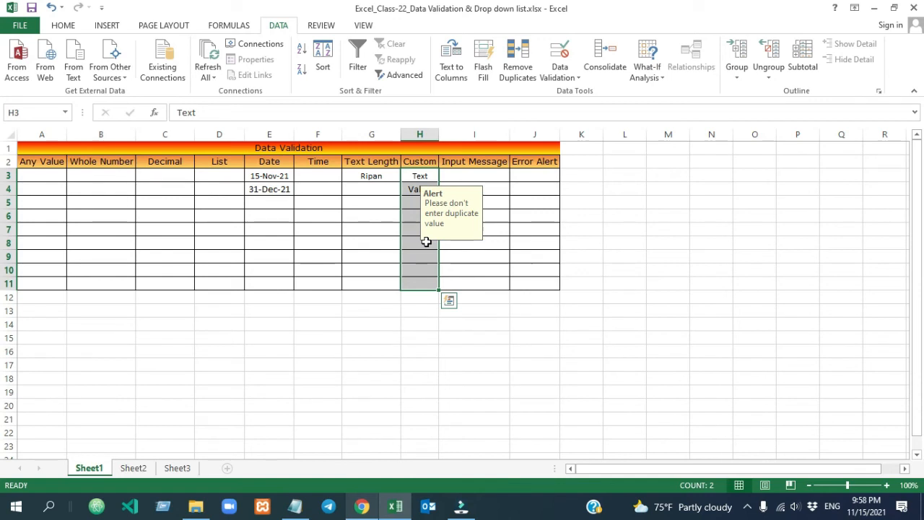
pyautogui.click(422, 177)
pyautogui.moveTo(421, 177); pyautogui.dragTo(422, 283)
pyautogui.click(561, 58)
pyautogui.click(726, 174)
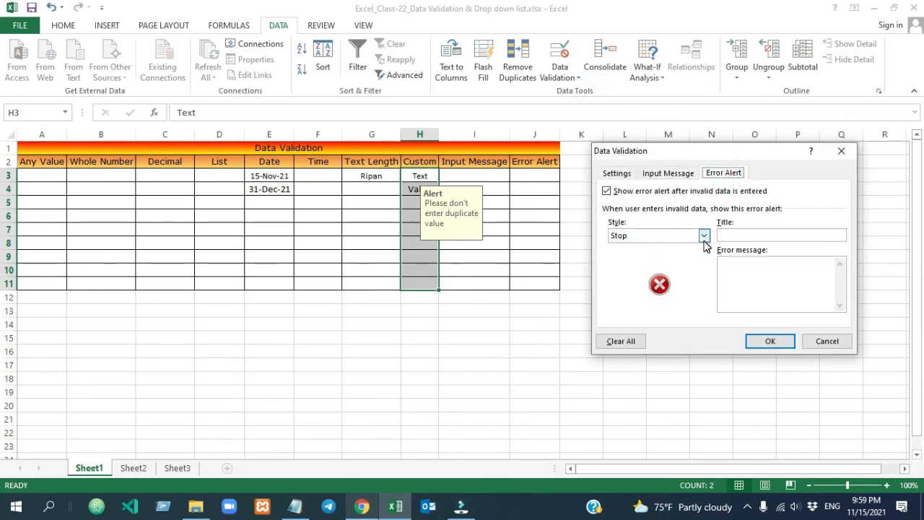
# Set a Stop error alert titled ALERT with the message 'Please enter unique value'
pyautogui.click(731, 234)
pyautogui.click(731, 234)
pyautogui.write('ALERT')
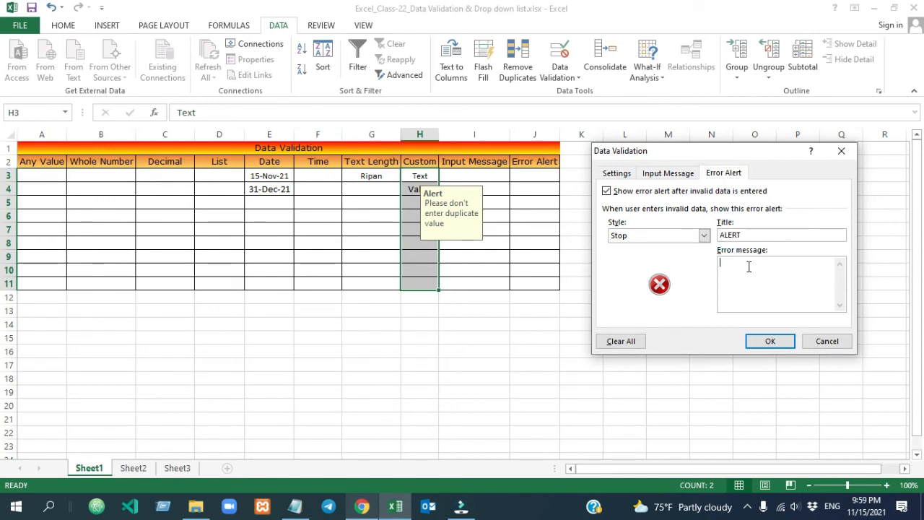
pyautogui.click(749, 266)
pyautogui.write('Please enter unique value')
pyautogui.click(769, 341)
# Confirm a duplicate Value in H5 is refused, then reopen Data Validation for H3:H11
pyautogui.click(426, 202)
pyautogui.write('Value')
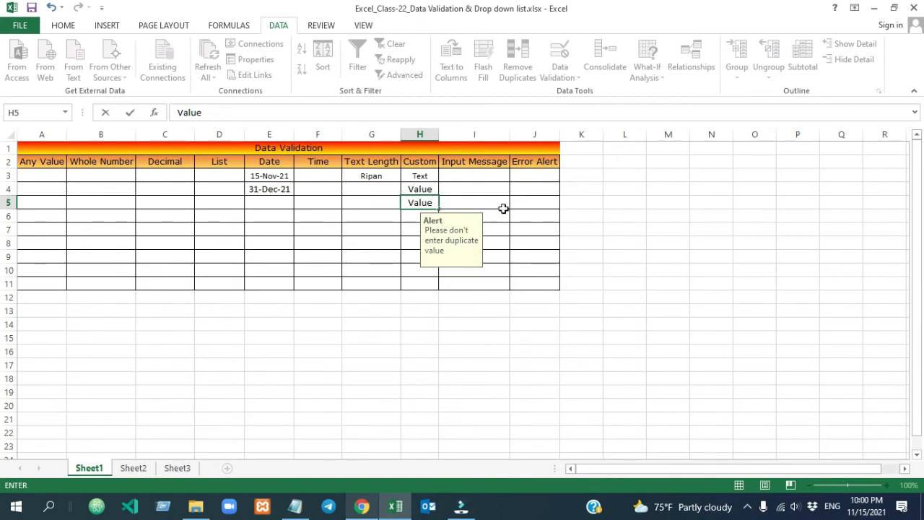
pyautogui.press('Return')
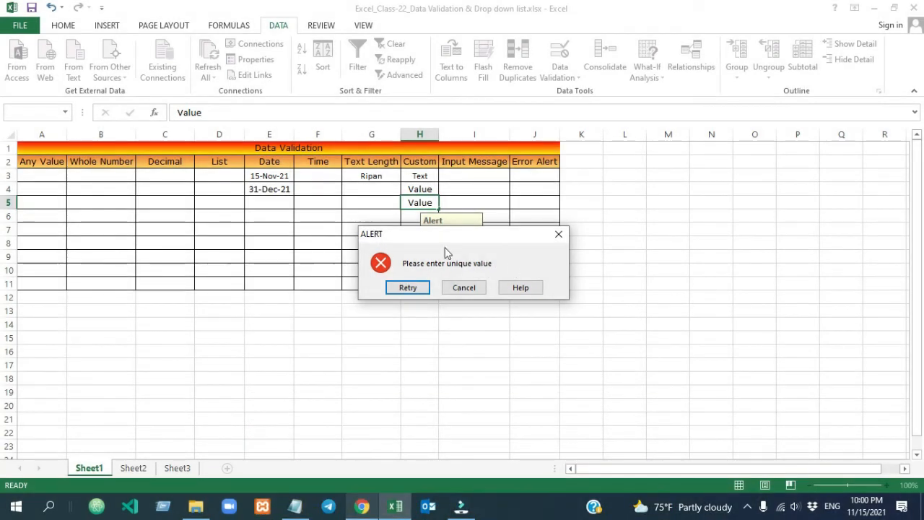
pyautogui.click(473, 288)
pyautogui.click(534, 256)
pyautogui.moveTo(420, 176); pyautogui.dragTo(419, 283)
pyautogui.click(555, 73)
pyautogui.click(582, 93)
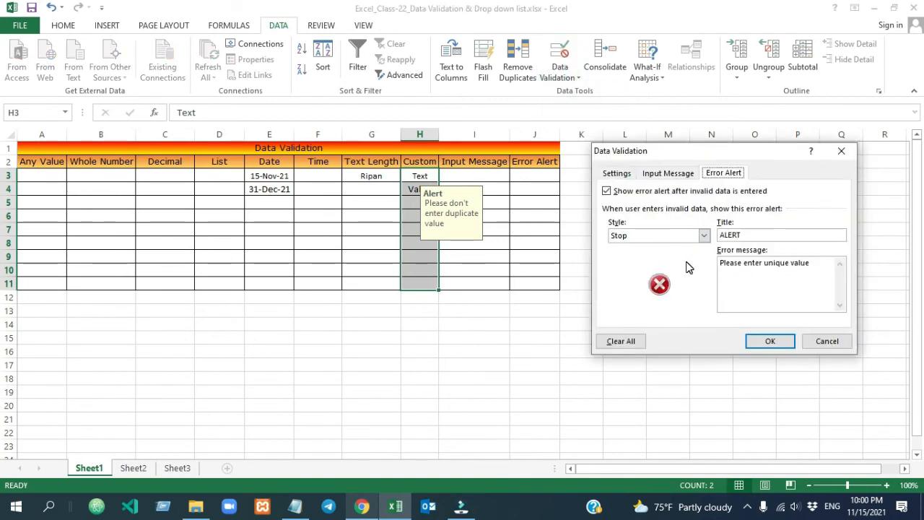
# Change the Custom column's error alert style to Warning
pyautogui.click(702, 237)
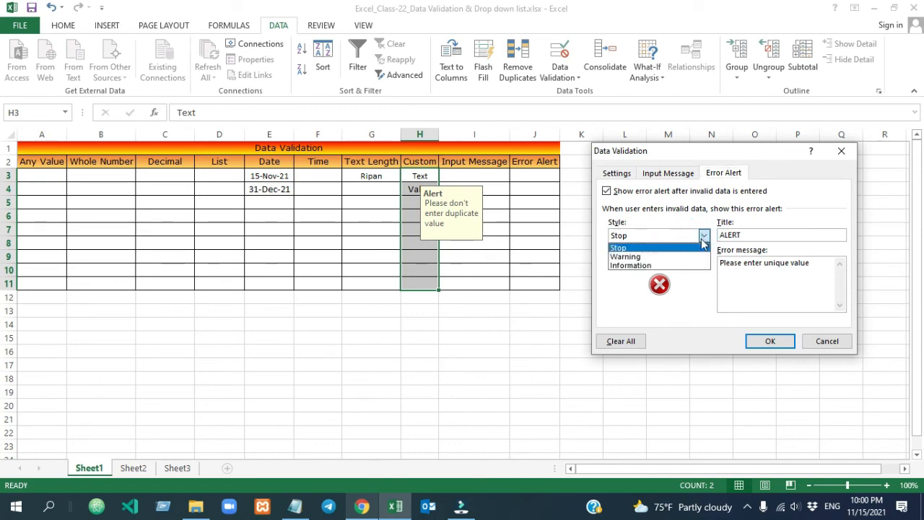
pyautogui.click(634, 257)
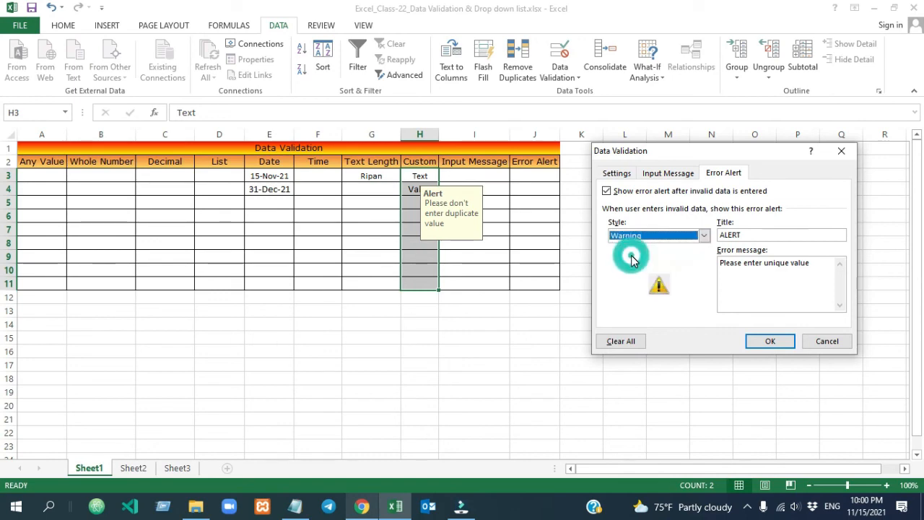
pyautogui.click(771, 341)
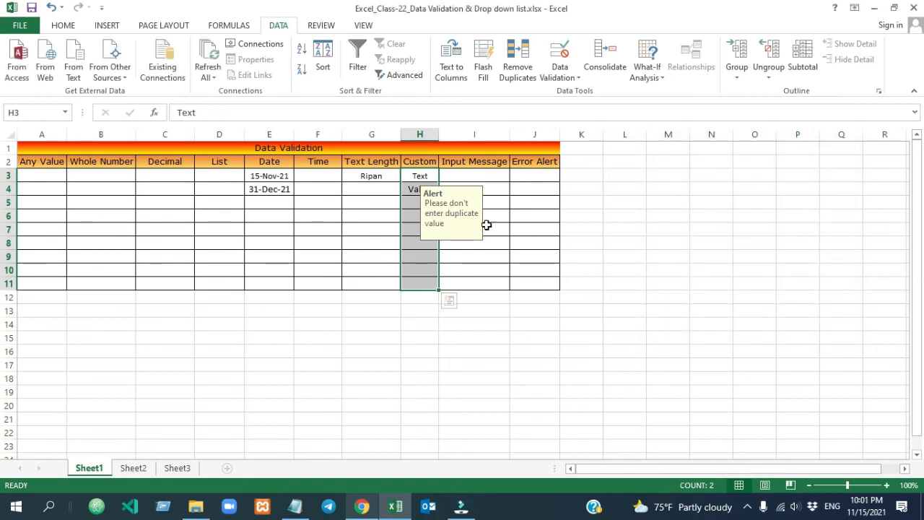
# Enter a duplicate Value in H5 and keep it at the warning, then reselect H3:H11
pyautogui.click(414, 202)
pyautogui.write('Value')
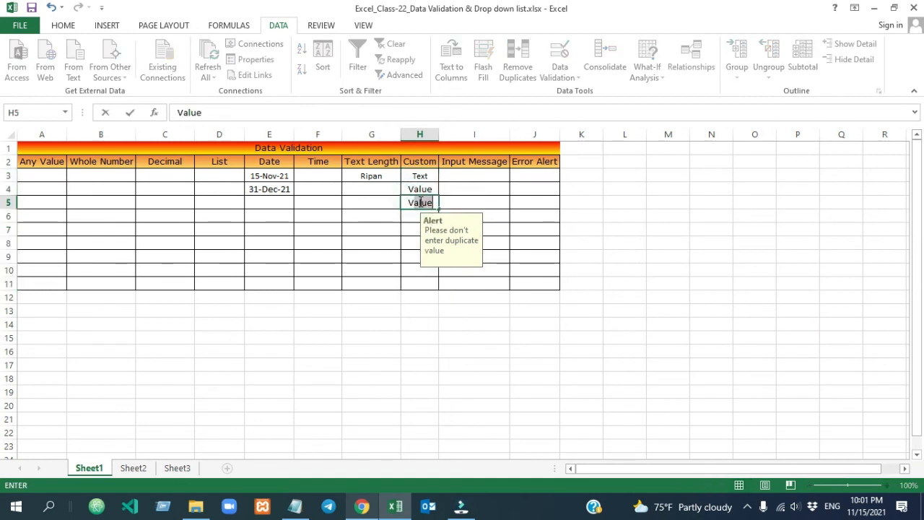
pyautogui.write('lue')
pyautogui.press('Return')
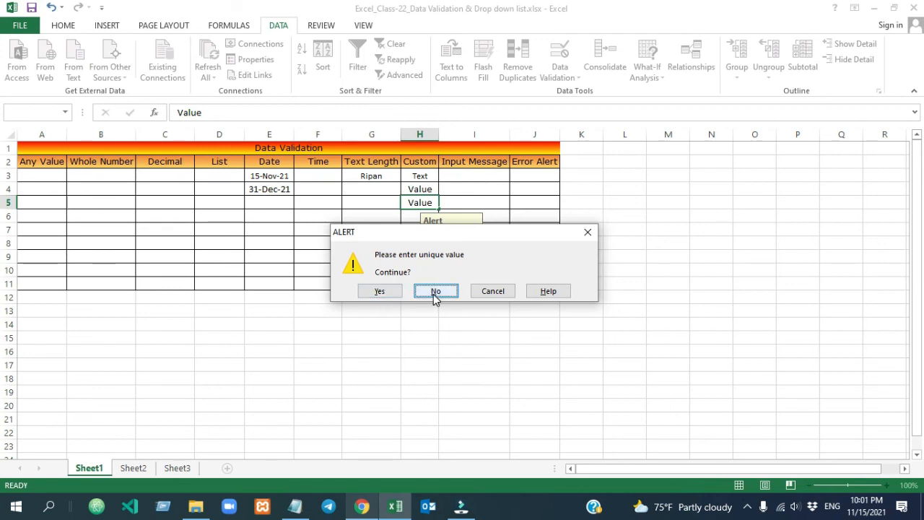
pyautogui.click(386, 291)
pyautogui.click(419, 201)
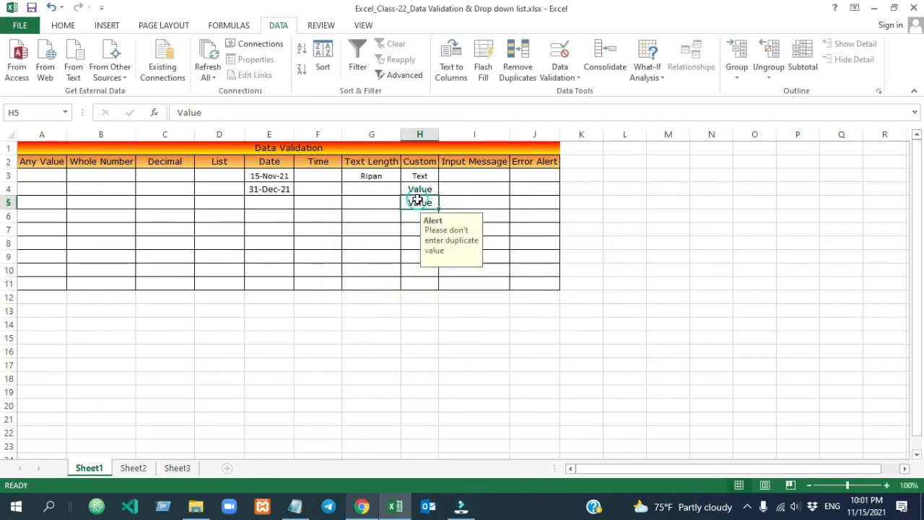
pyautogui.moveTo(420, 175); pyautogui.dragTo(420, 283)
# Switch the Custom column's error alert style to Information
pyautogui.click(560, 72)
pyautogui.click(593, 92)
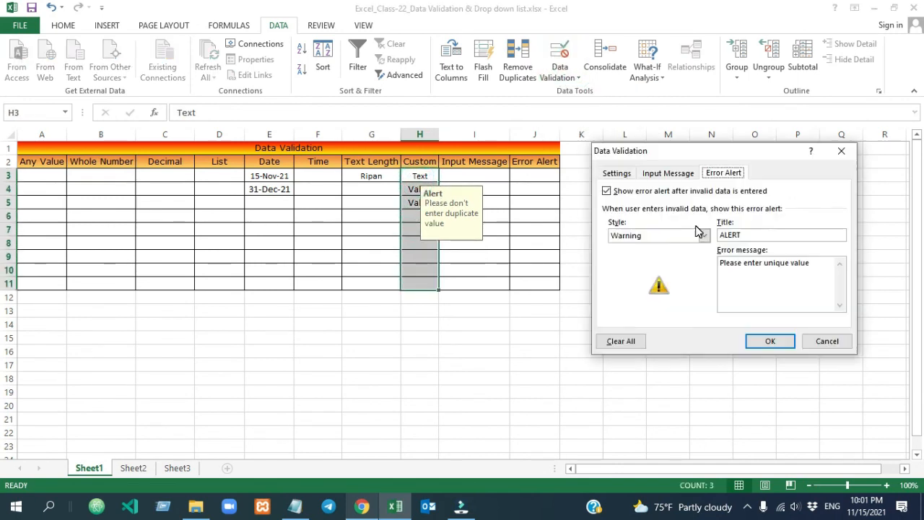
pyautogui.click(703, 236)
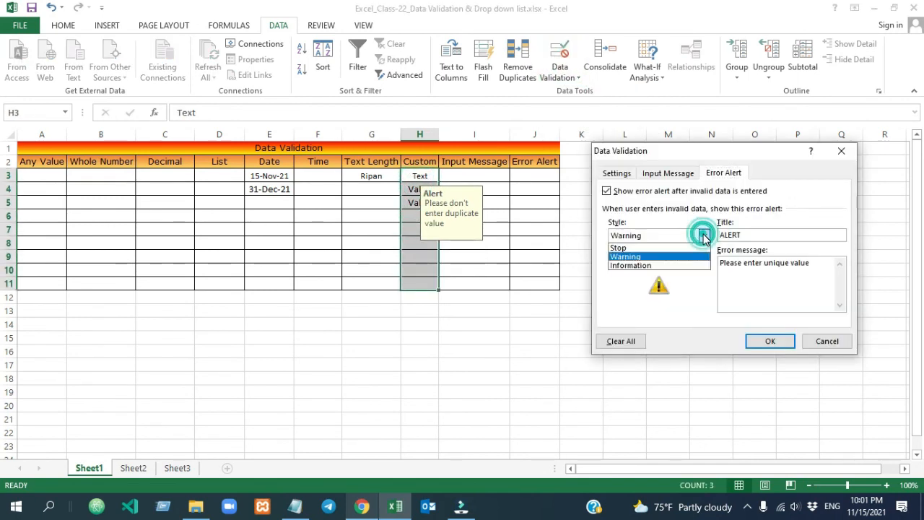
pyautogui.click(679, 266)
pyautogui.click(768, 342)
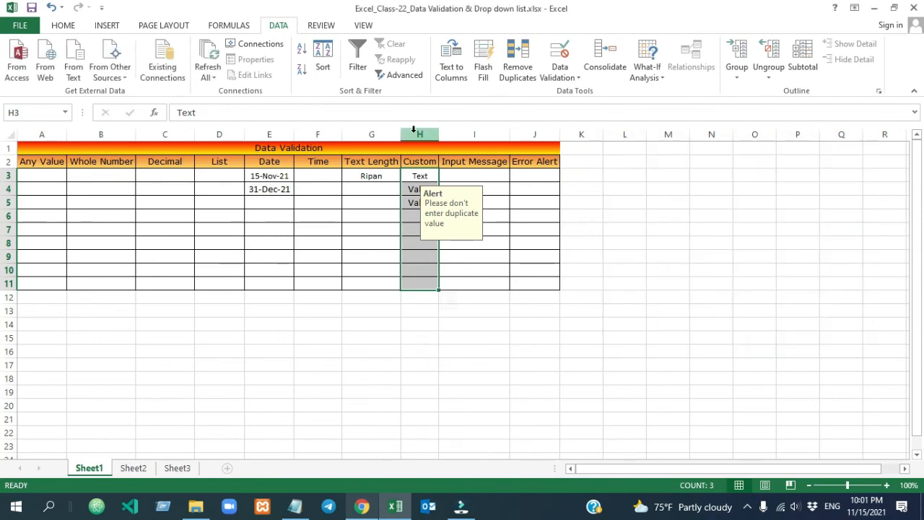
# Enter a duplicate Value in H5 and acknowledge the Information notice to keep it
pyautogui.click(419, 189)
pyautogui.click(416, 203)
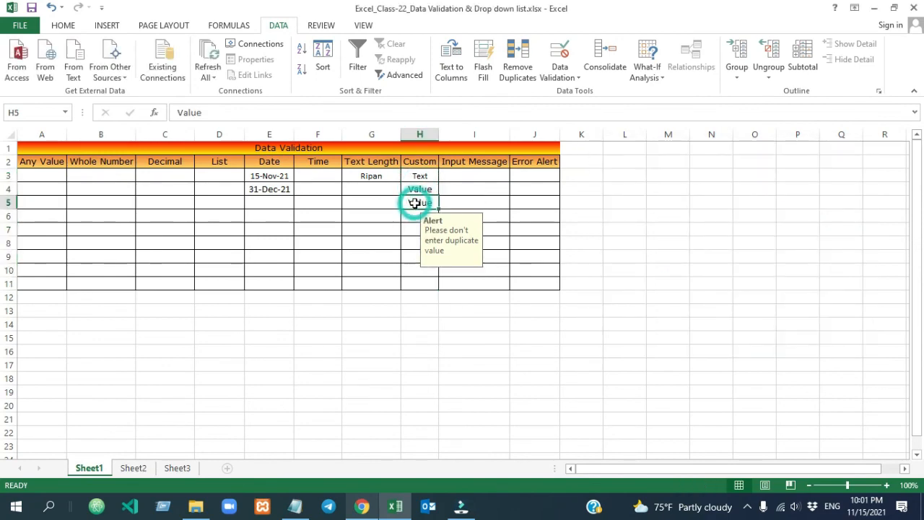
pyautogui.write('Value')
pyautogui.press('Return')
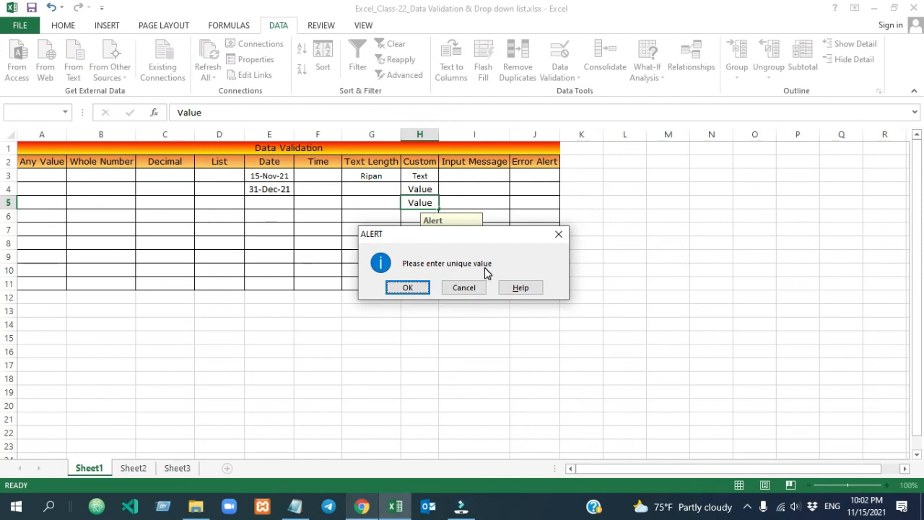
pyautogui.click(409, 287)
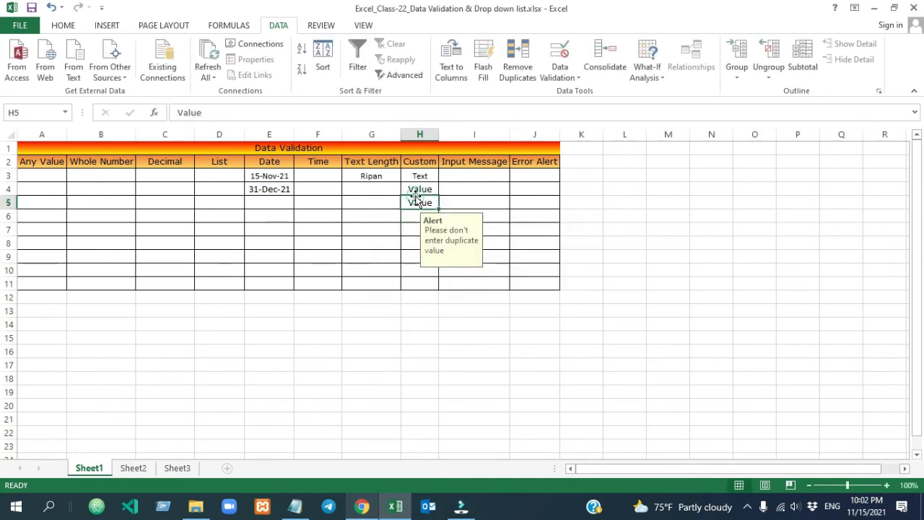